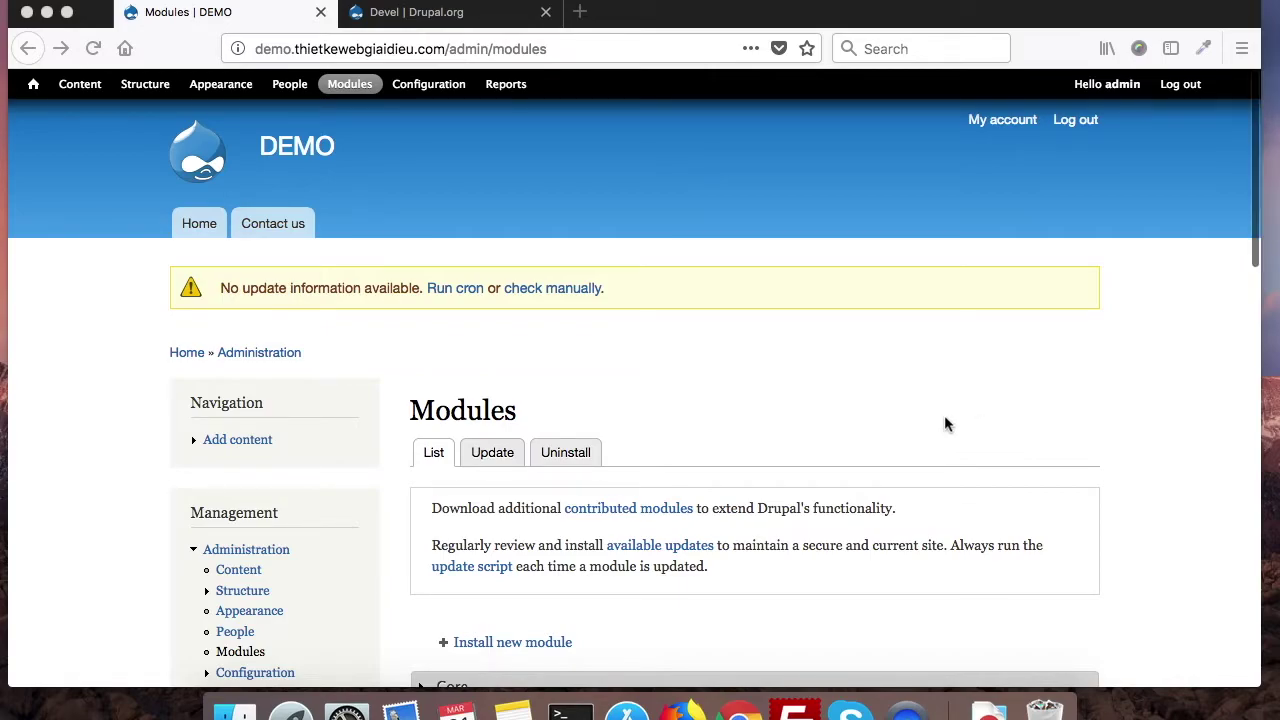
scroll(945, 423, "down", 5)
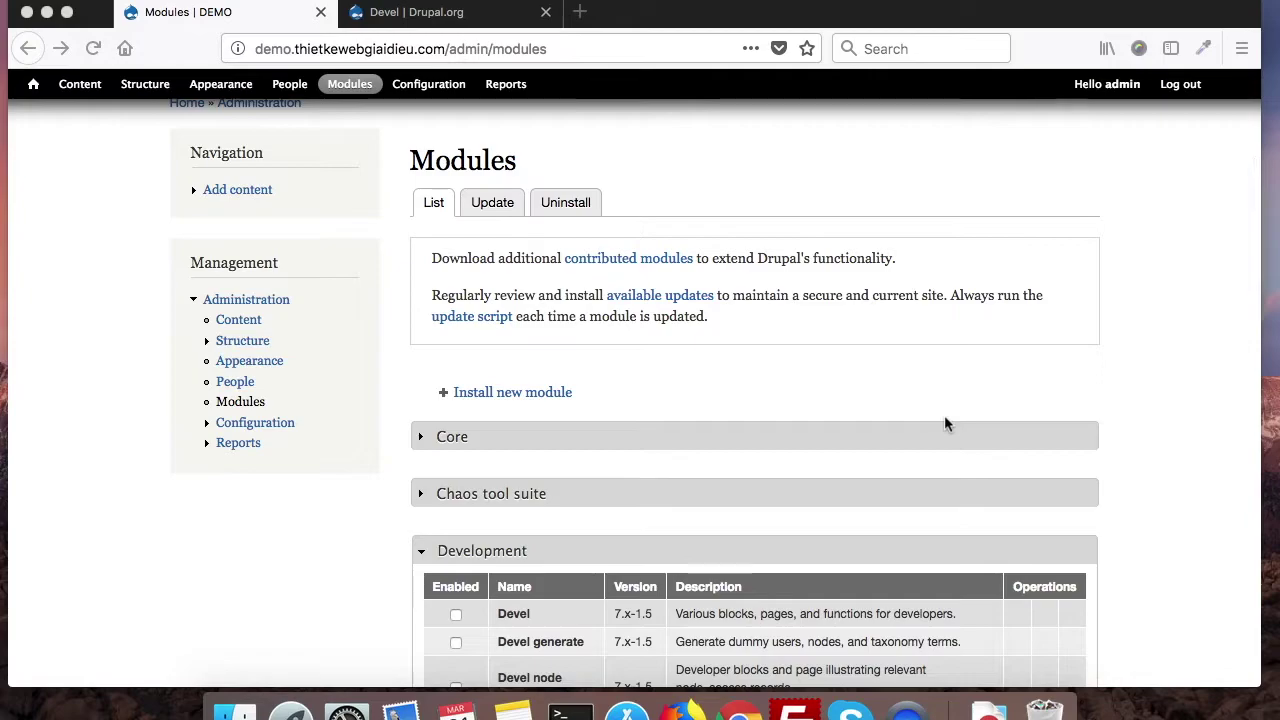
scroll(945, 424, "down", 5)
scroll(945, 422, "down", 4)
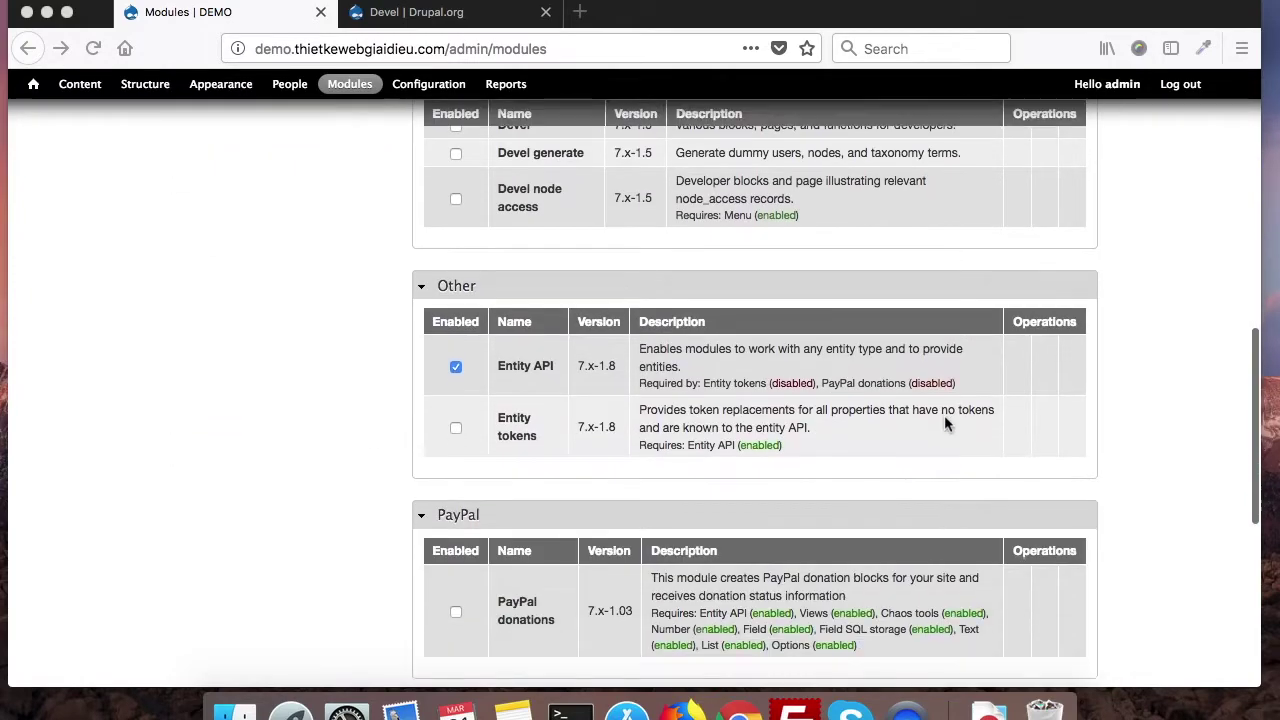
scroll(909, 478, "down", 2)
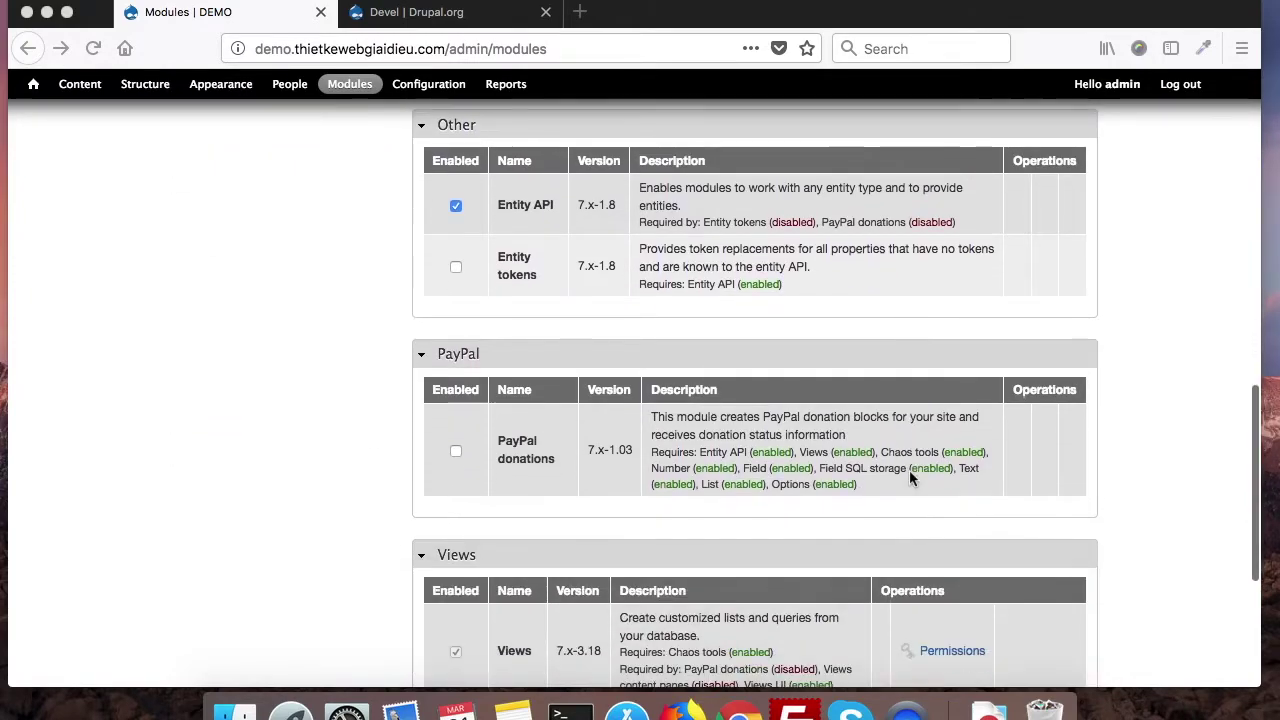
scroll(909, 478, "down", 3)
scroll(860, 510, "down", 2)
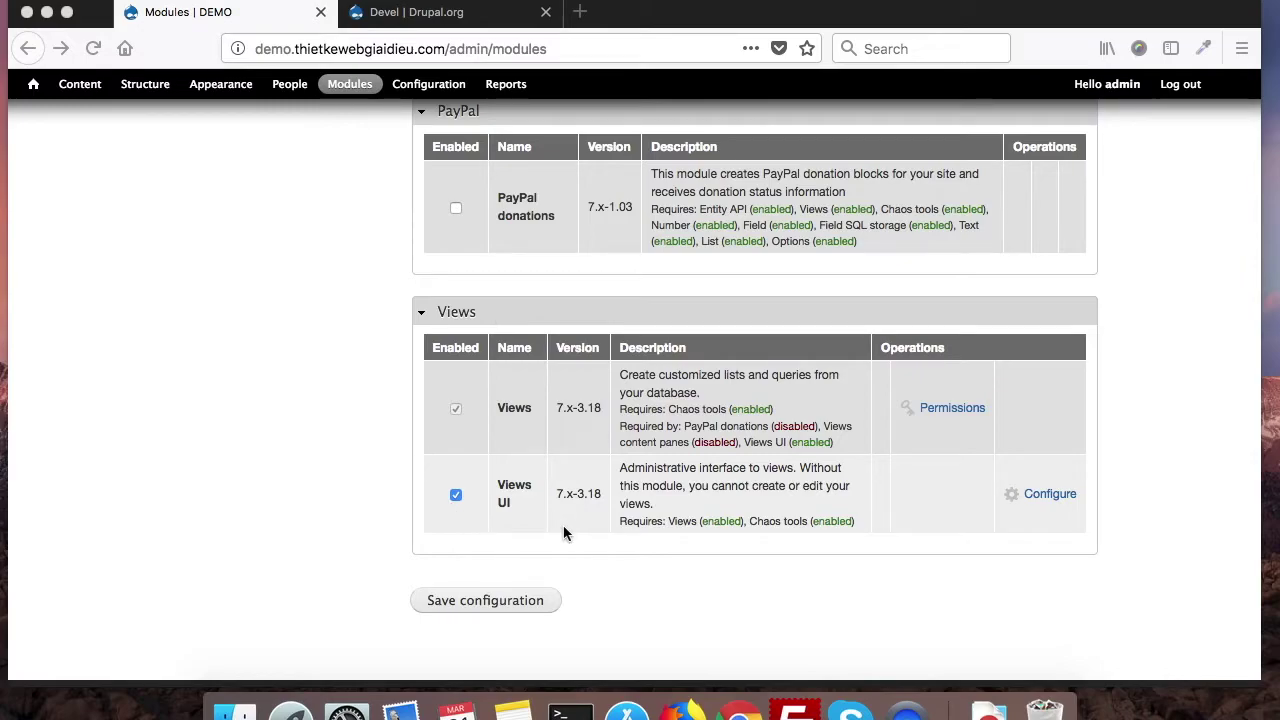
scroll(563, 533, "up", 4)
scroll(563, 533, "down", 3)
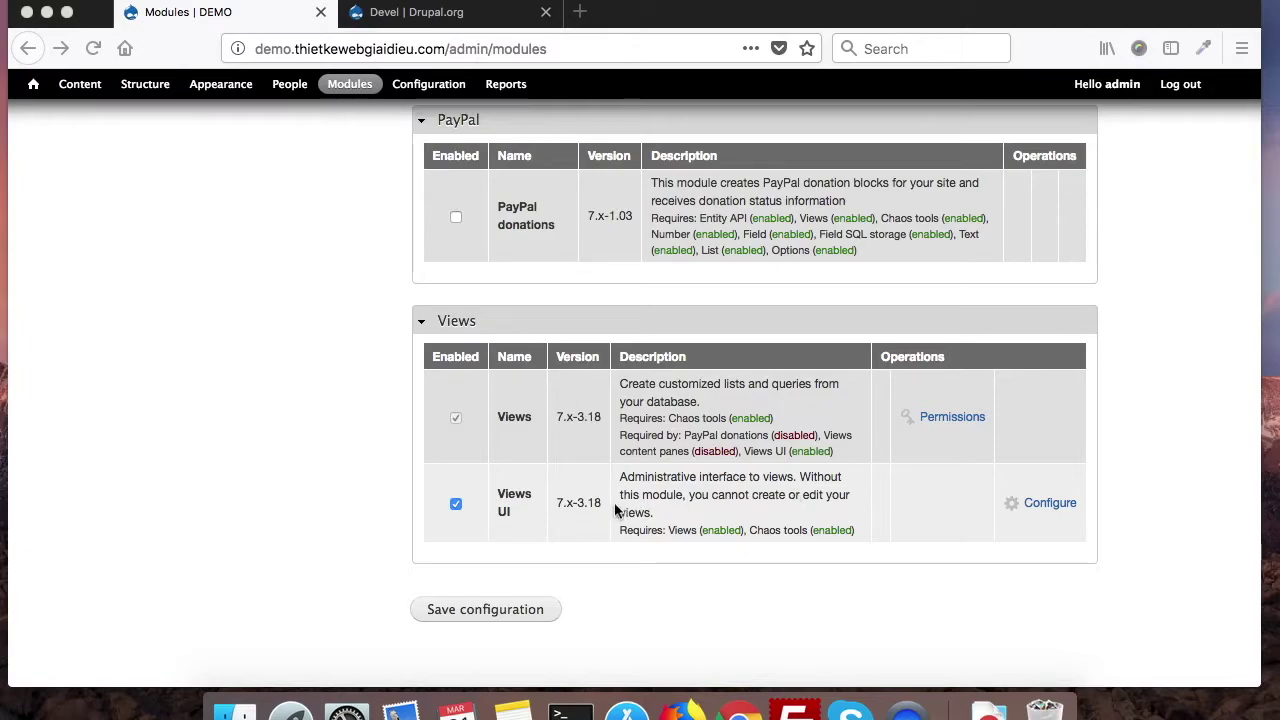
scroll(580, 530, "up", 7)
scroll(578, 526, "down", 7)
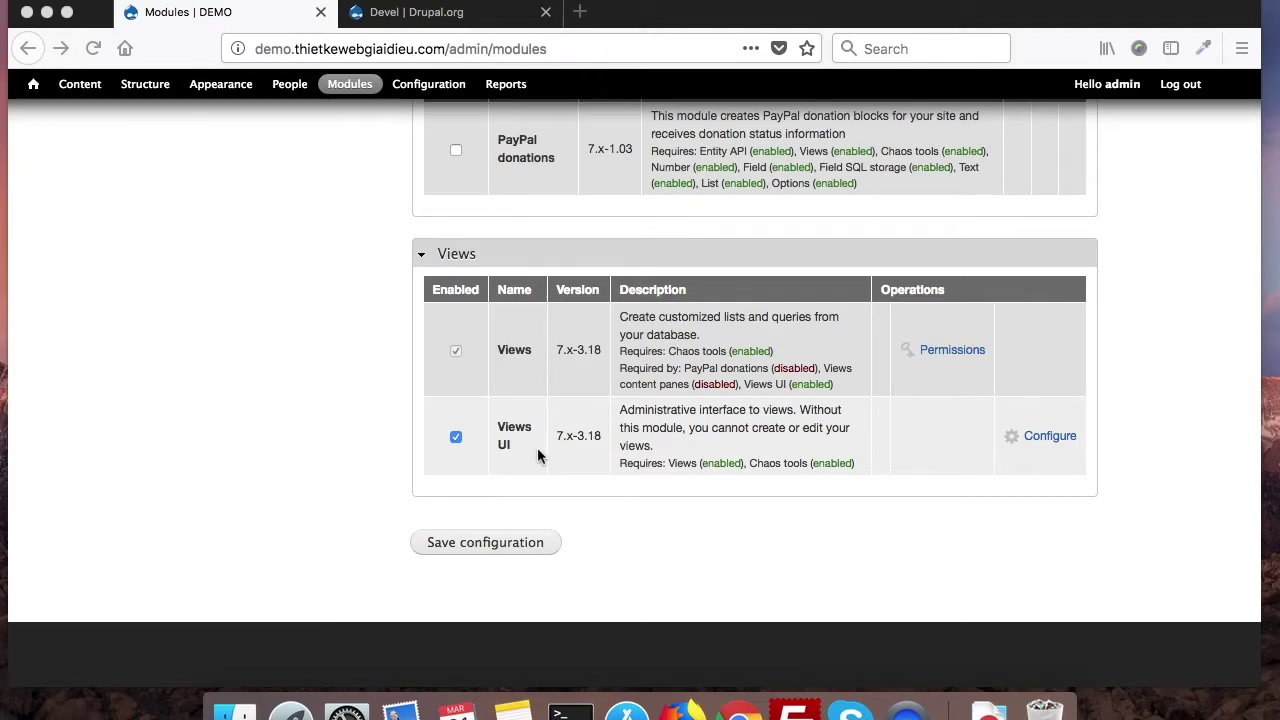
scroll(531, 405, "up", 3)
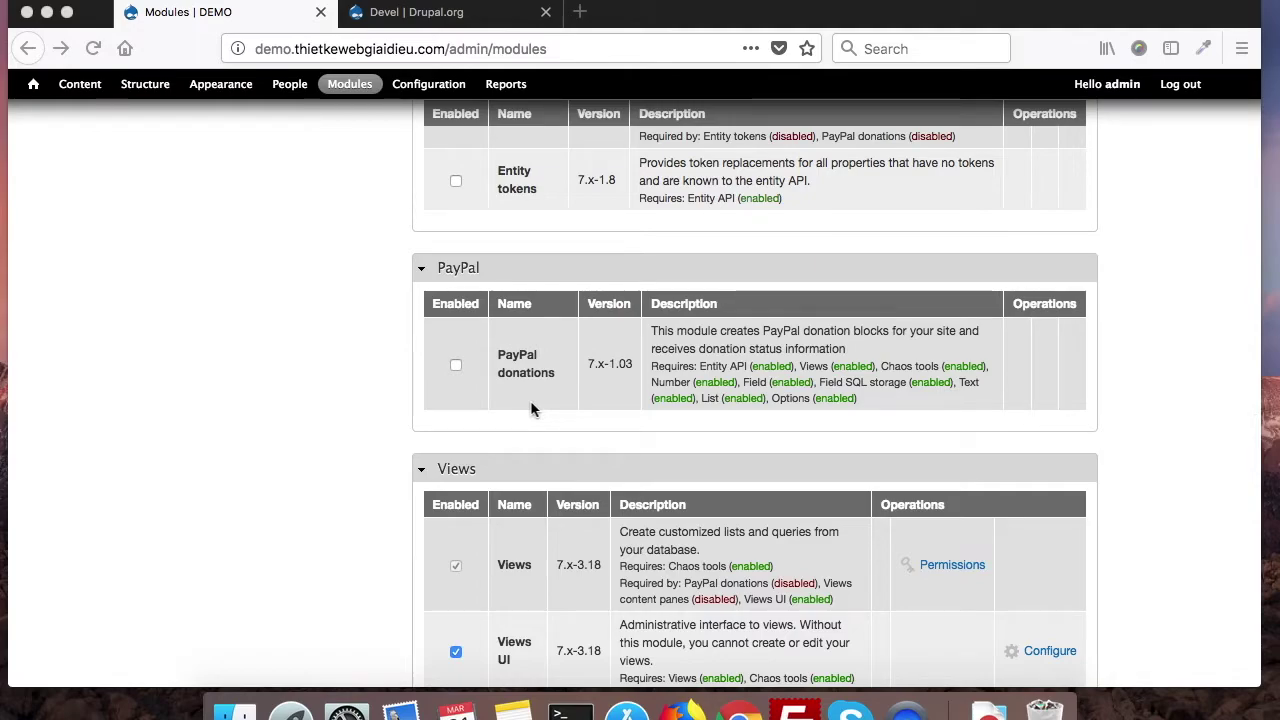
scroll(510, 495, "down", 2)
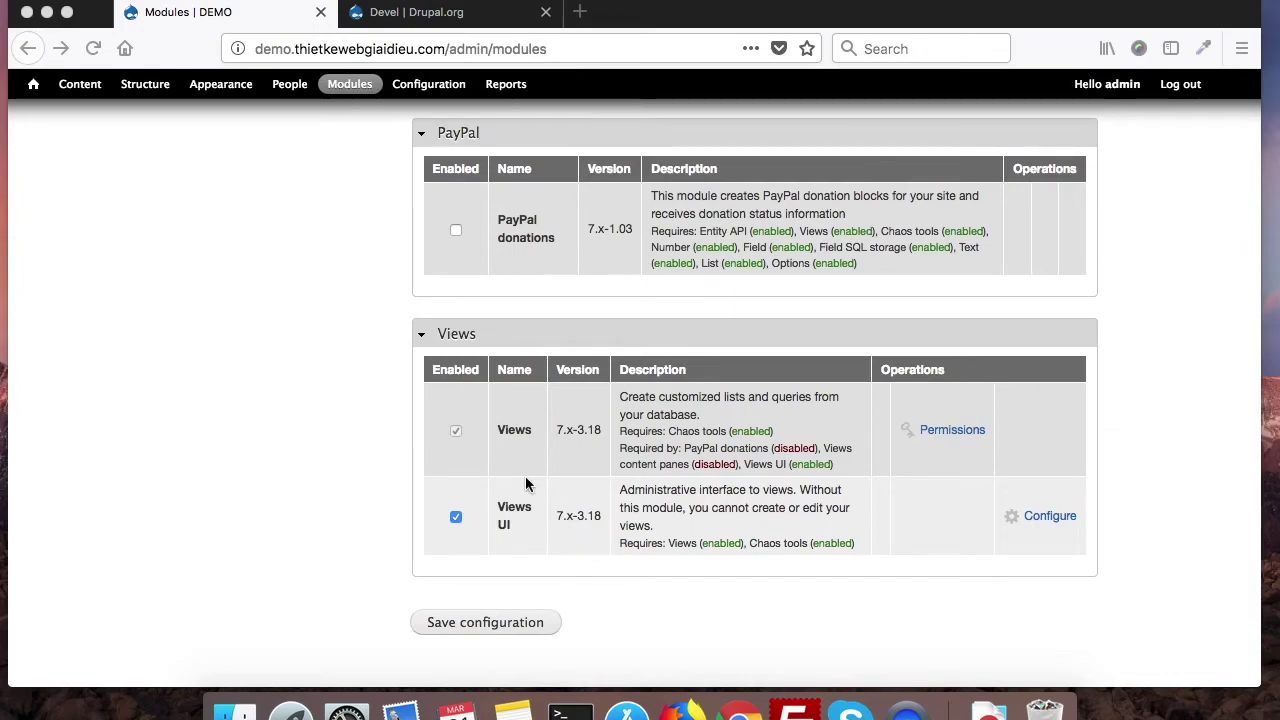
scroll(525, 478, "up", 2)
scroll(527, 484, "up", 2)
scroll(527, 484, "down", 4)
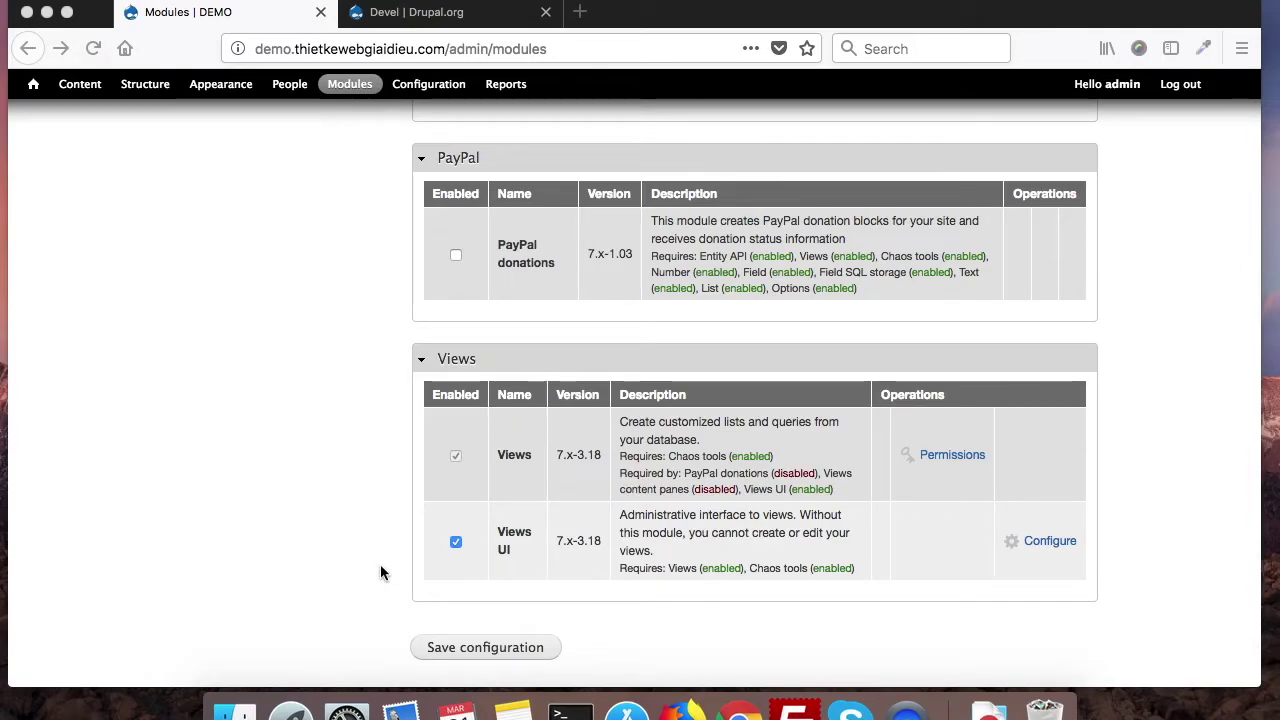
scroll(380, 572, "up", 2)
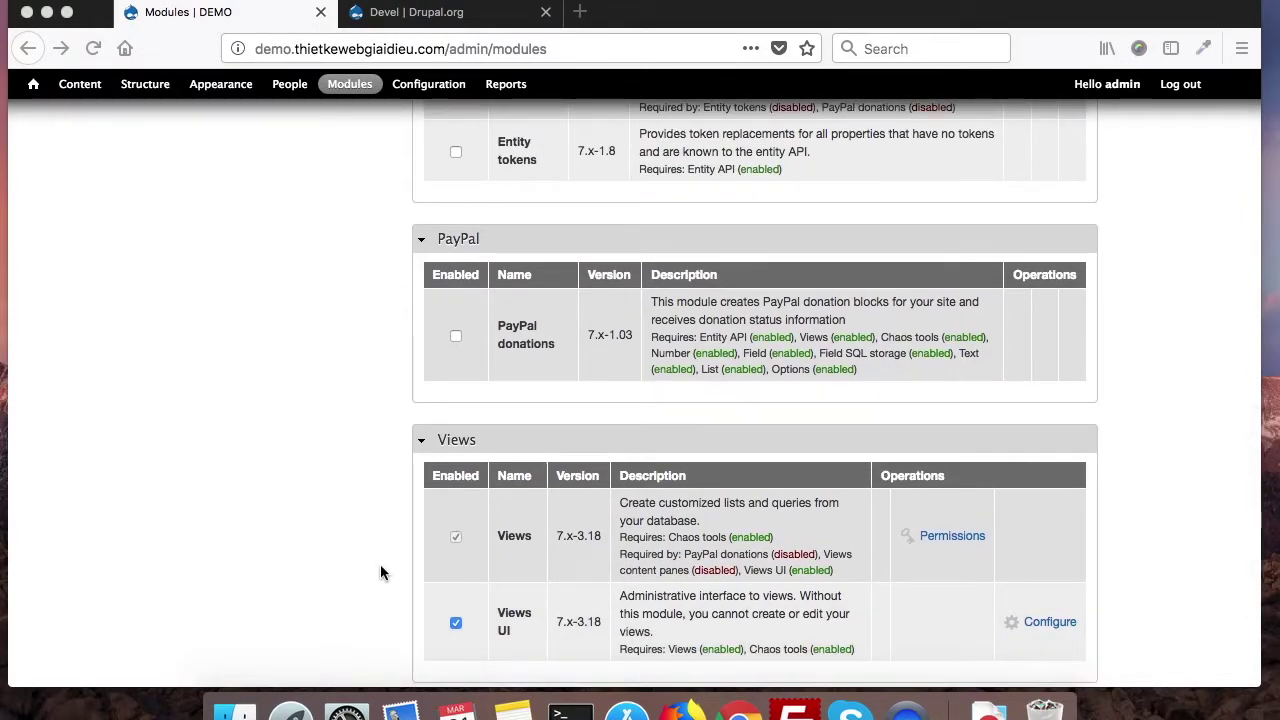
scroll(420, 518, "up", 10)
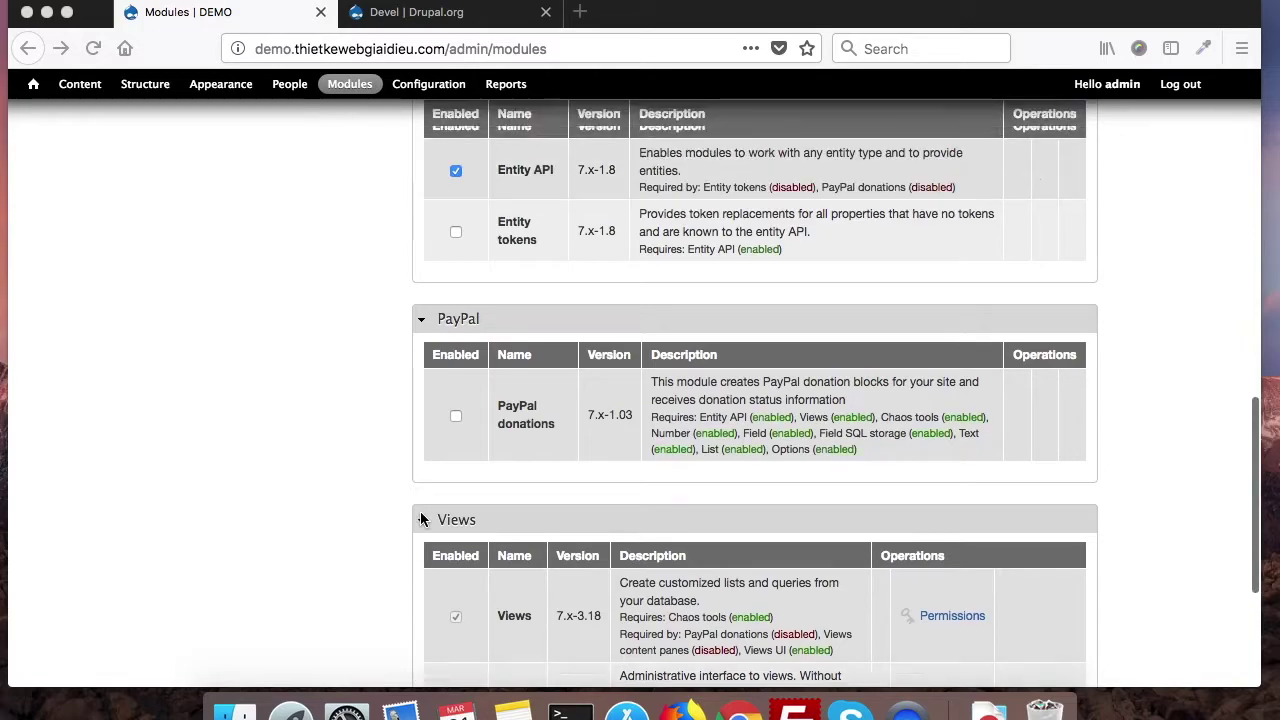
scroll(420, 518, "up", 1)
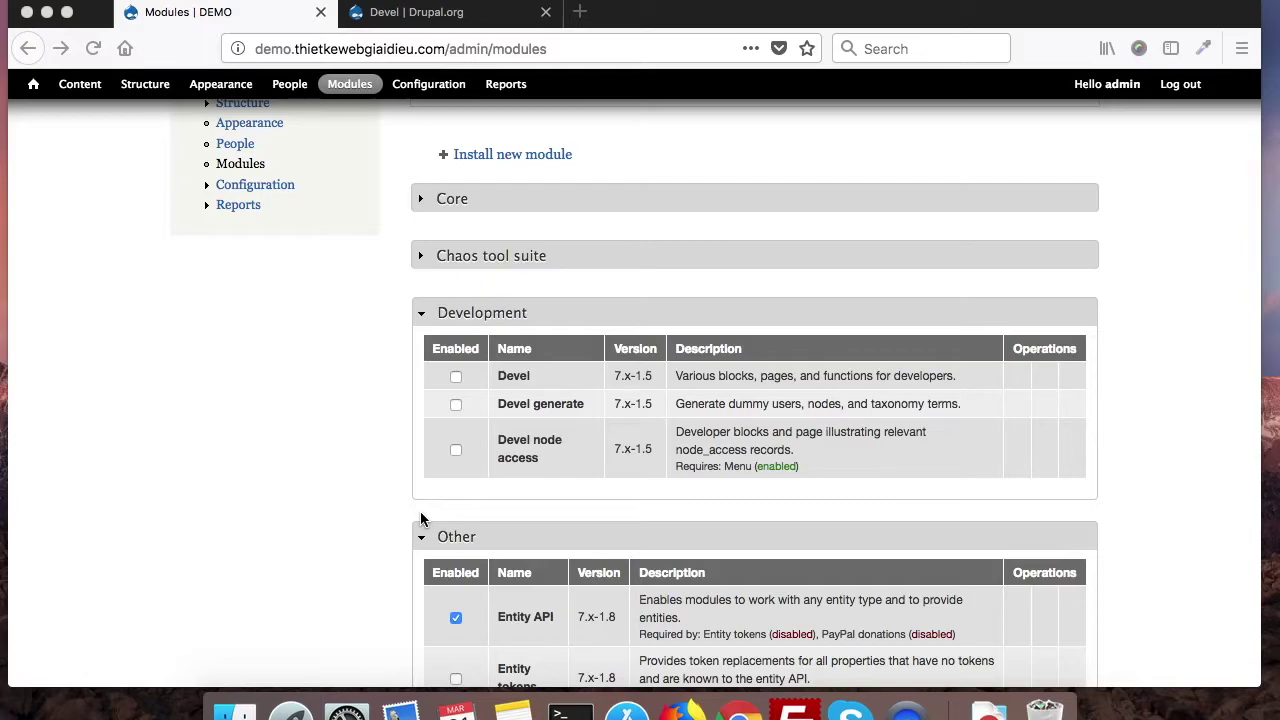
scroll(421, 518, "up", 3)
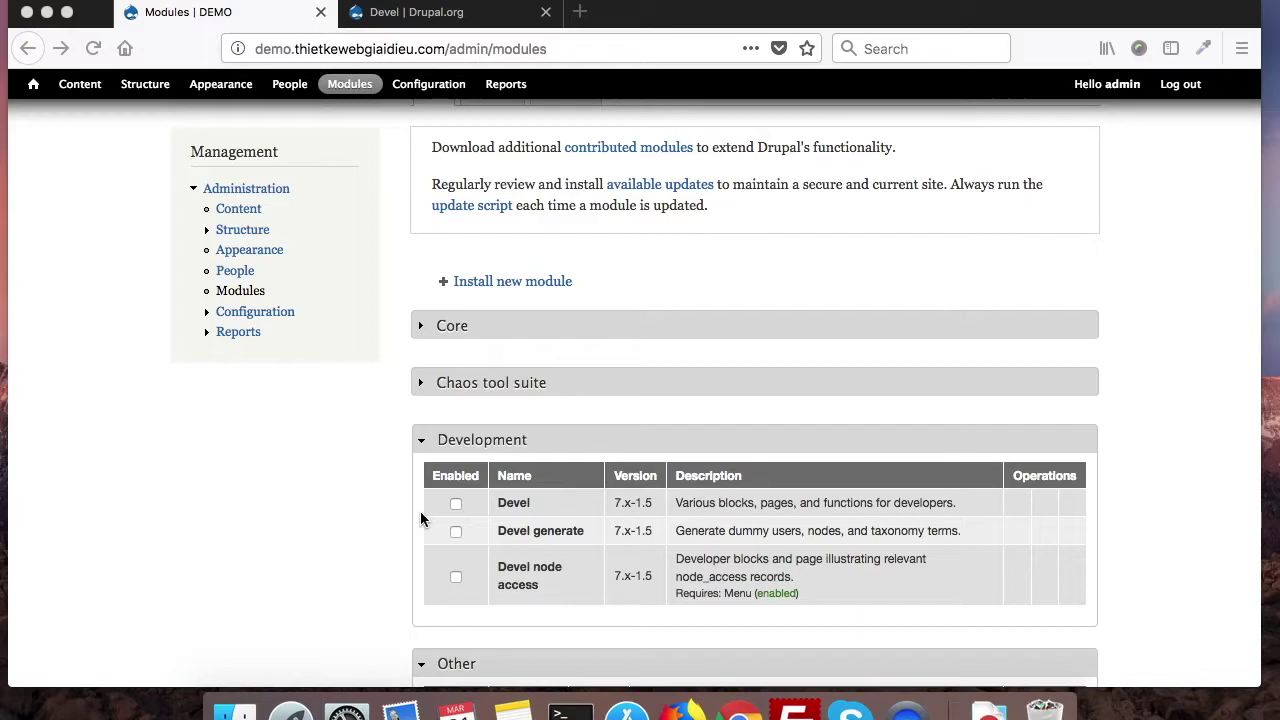
scroll(421, 518, "up", 6)
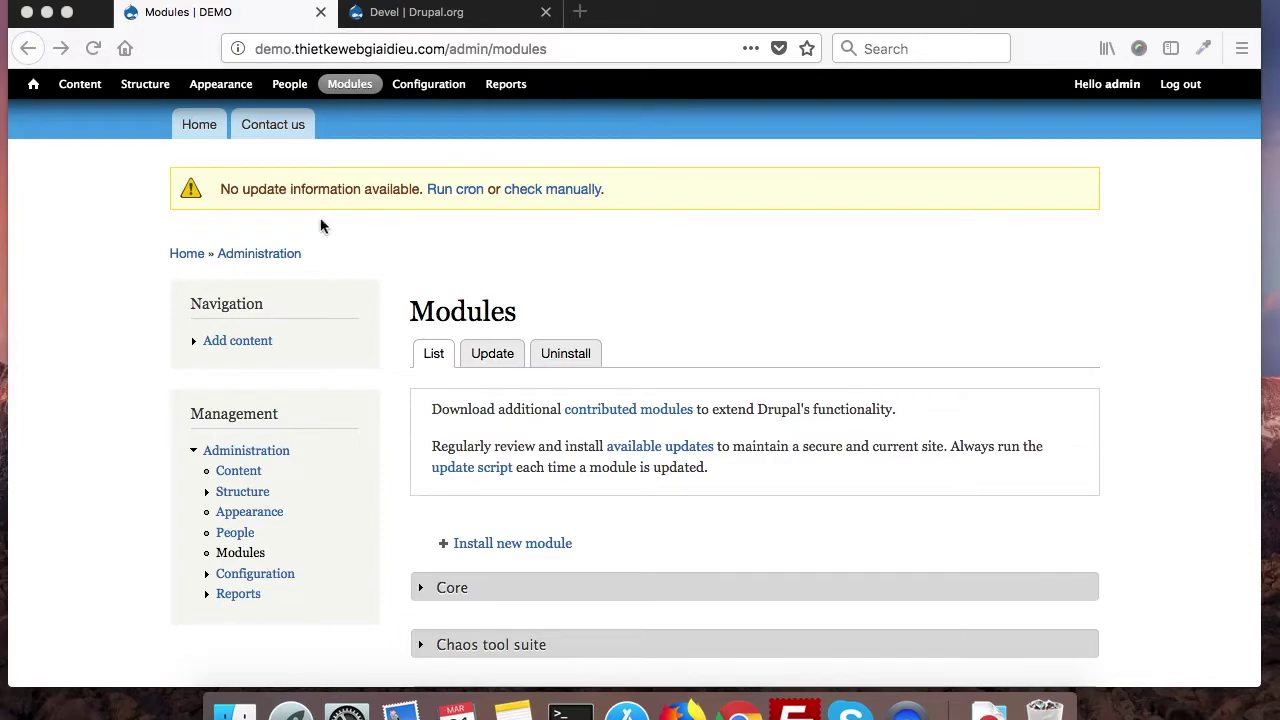
Step: Open the Product content type's Manage fields page from Structure > Content types
left_click(102, 266)
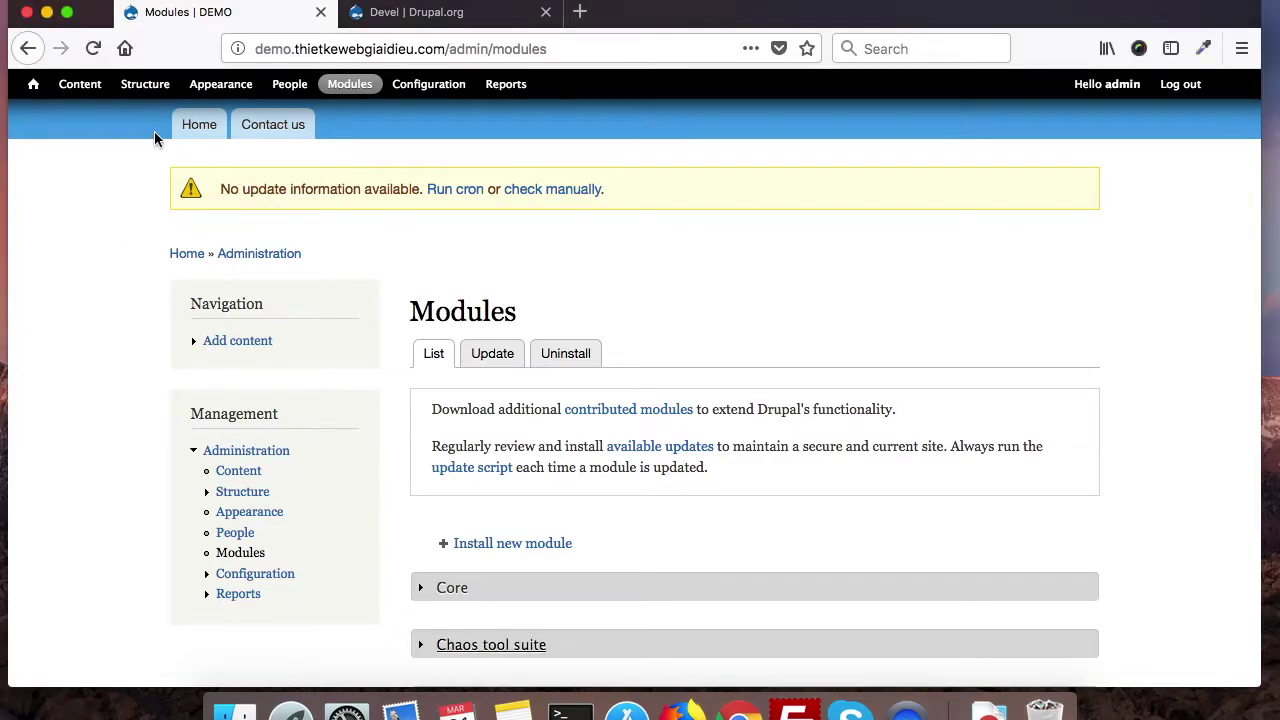
left_click(145, 88)
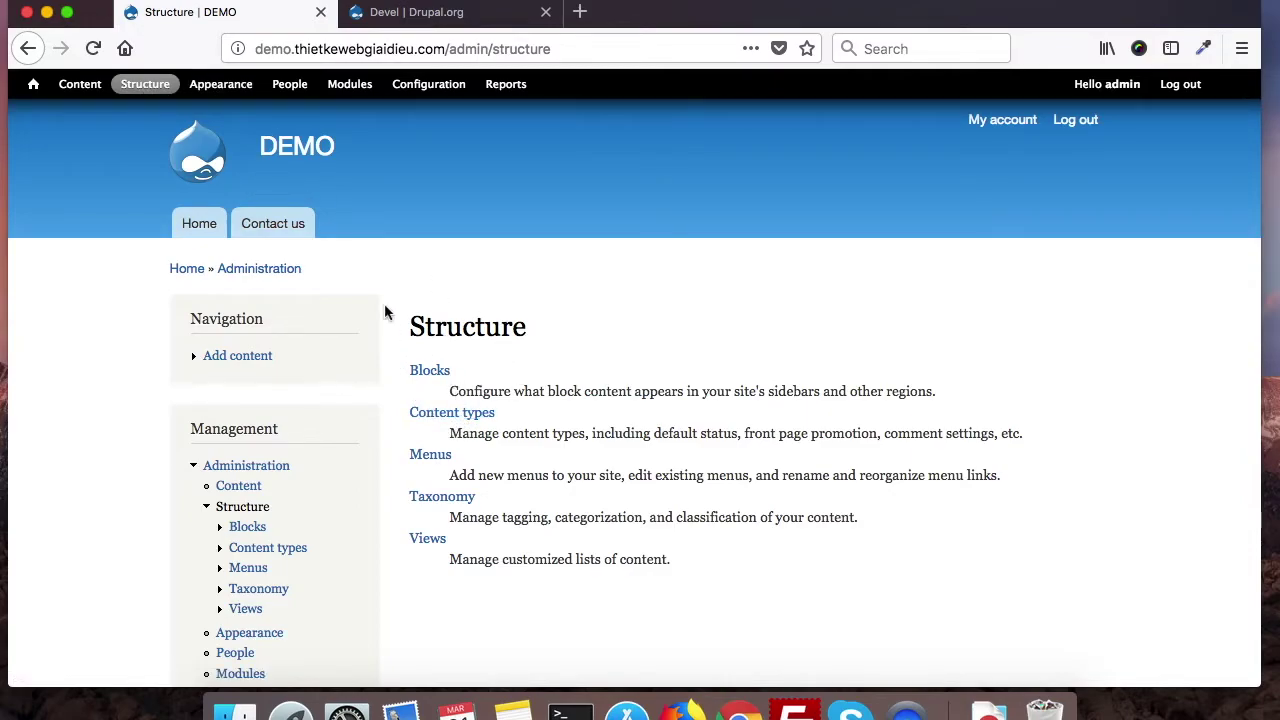
left_click(434, 413)
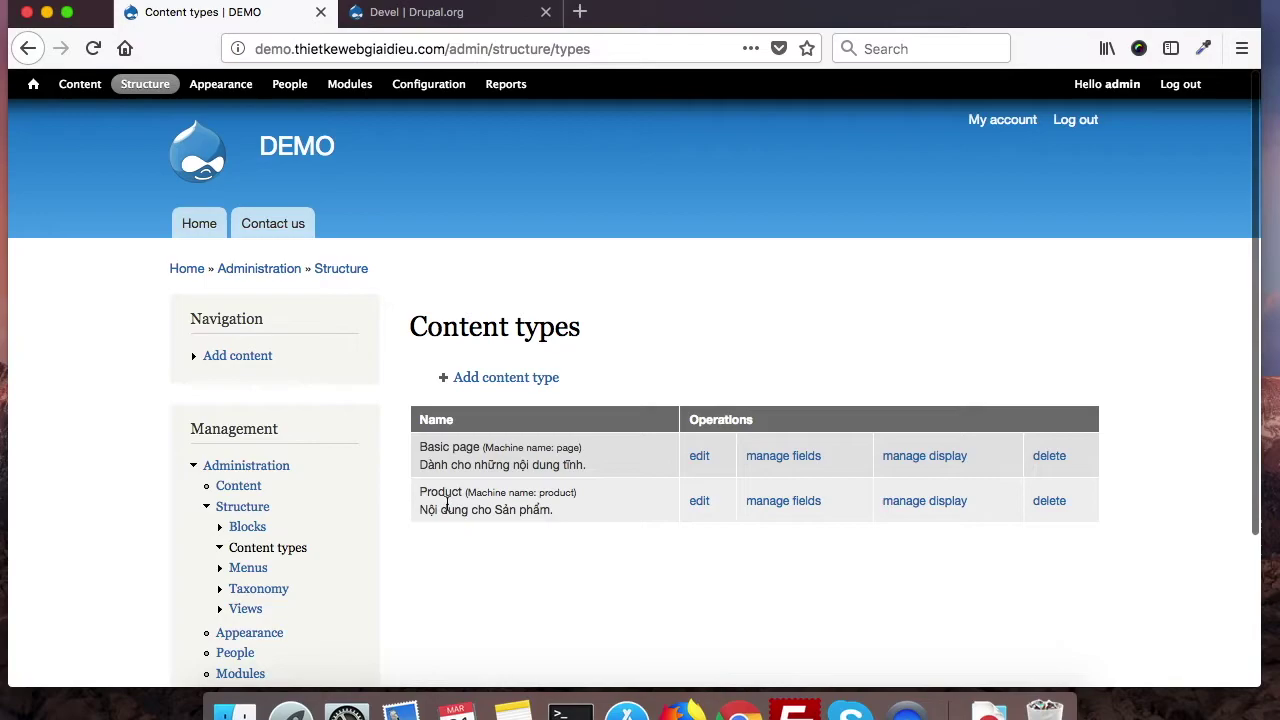
double_click(439, 494)
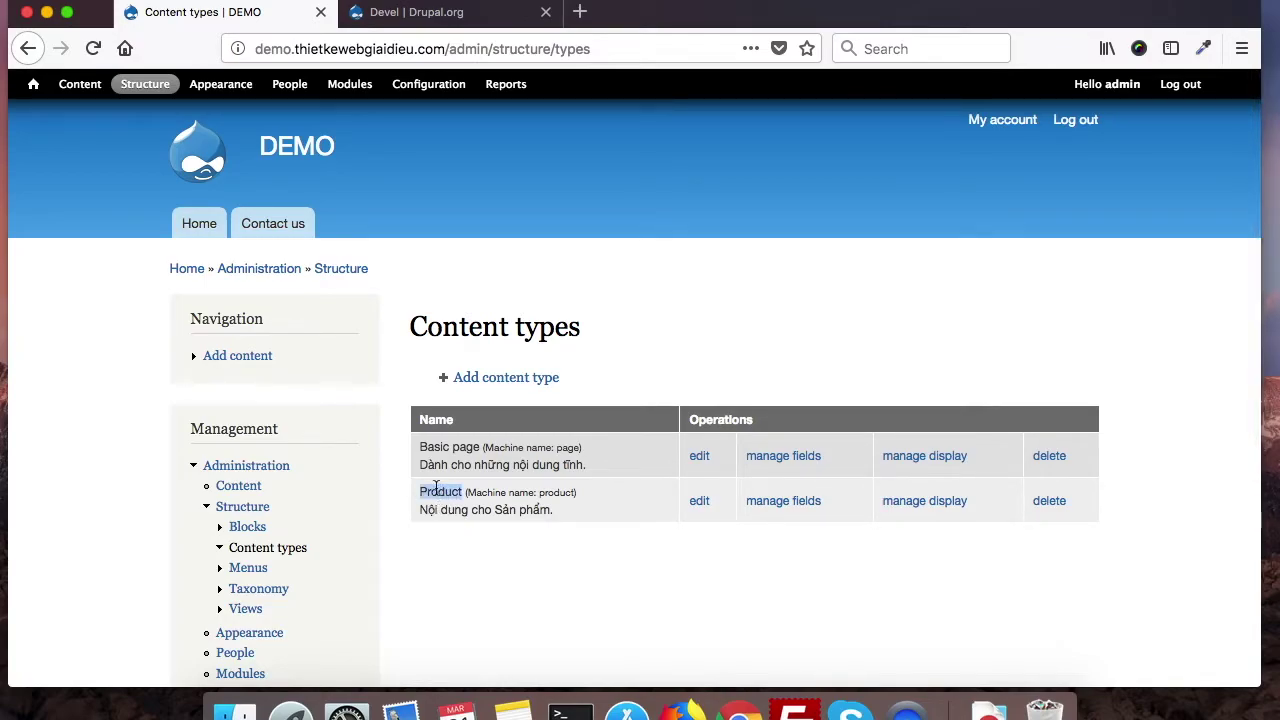
left_click(779, 505)
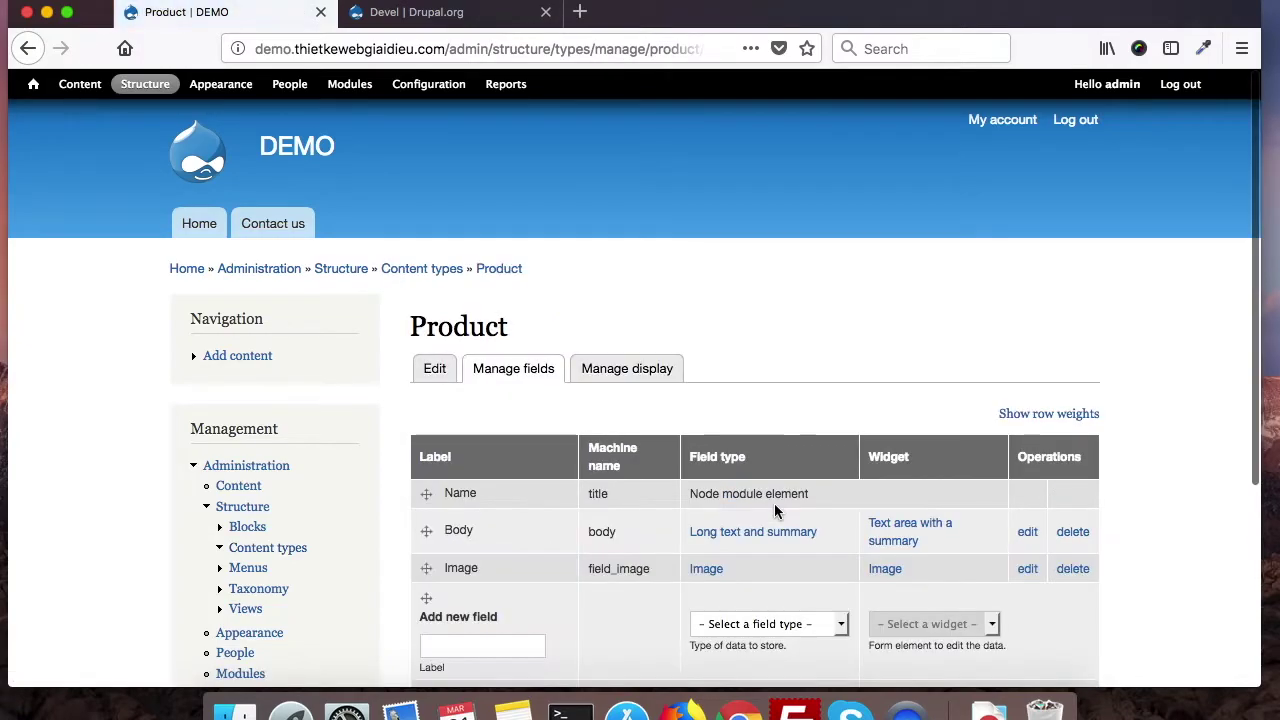
Step: Review the Name, Body and Image fields and check the new-field type list without choosing
scroll(774, 510, "down", 1)
scroll(774, 503, "down", 2)
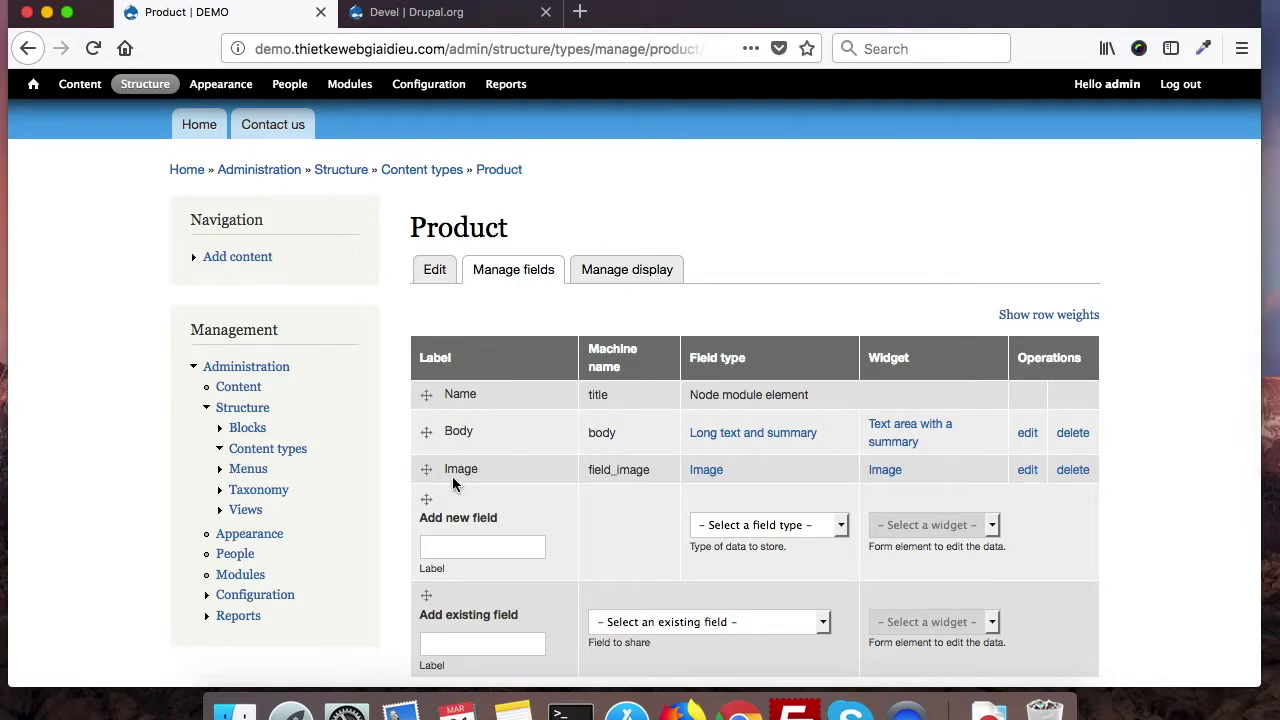
scroll(560, 545, "down", 4)
scroll(560, 545, "up", 4)
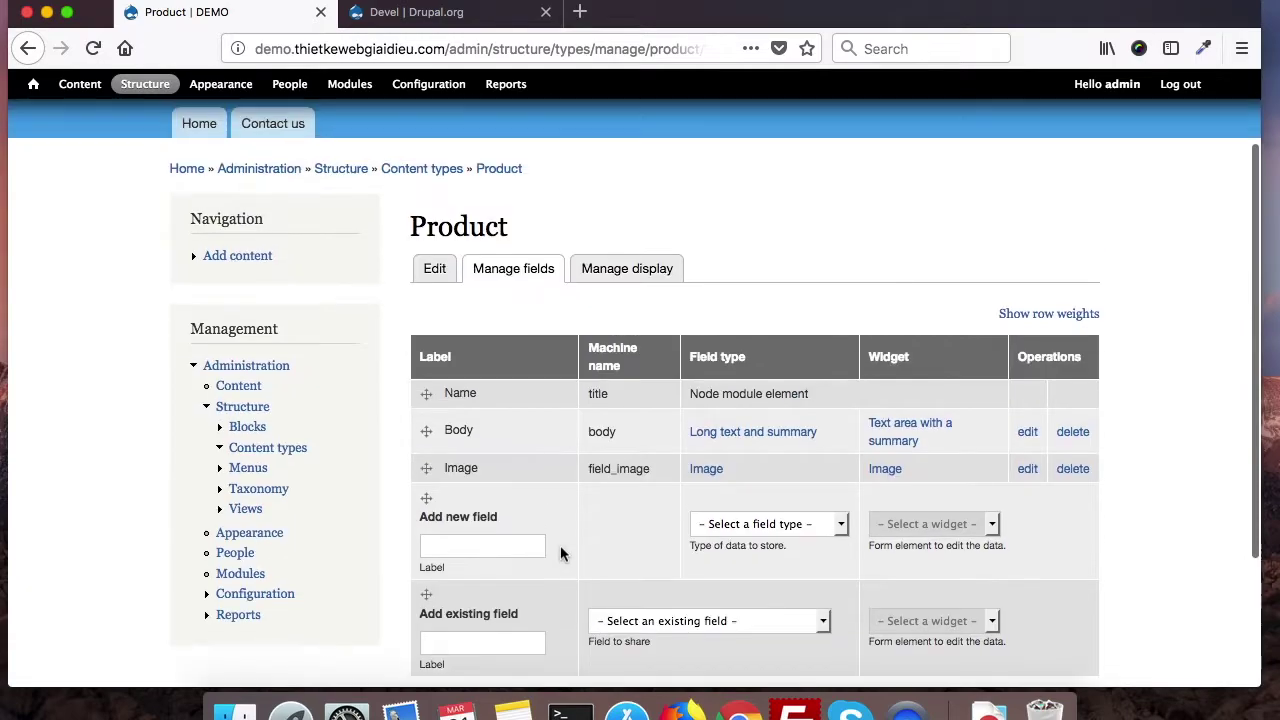
scroll(634, 571, "down", 3)
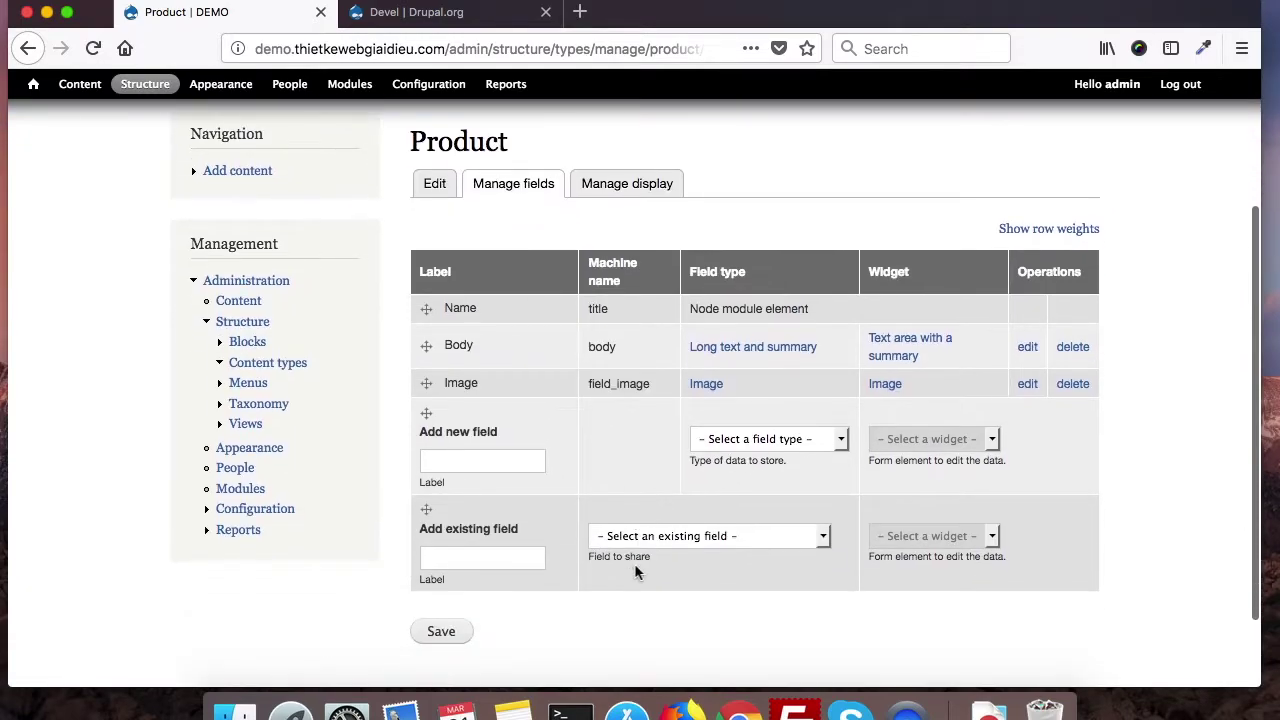
left_click(771, 440)
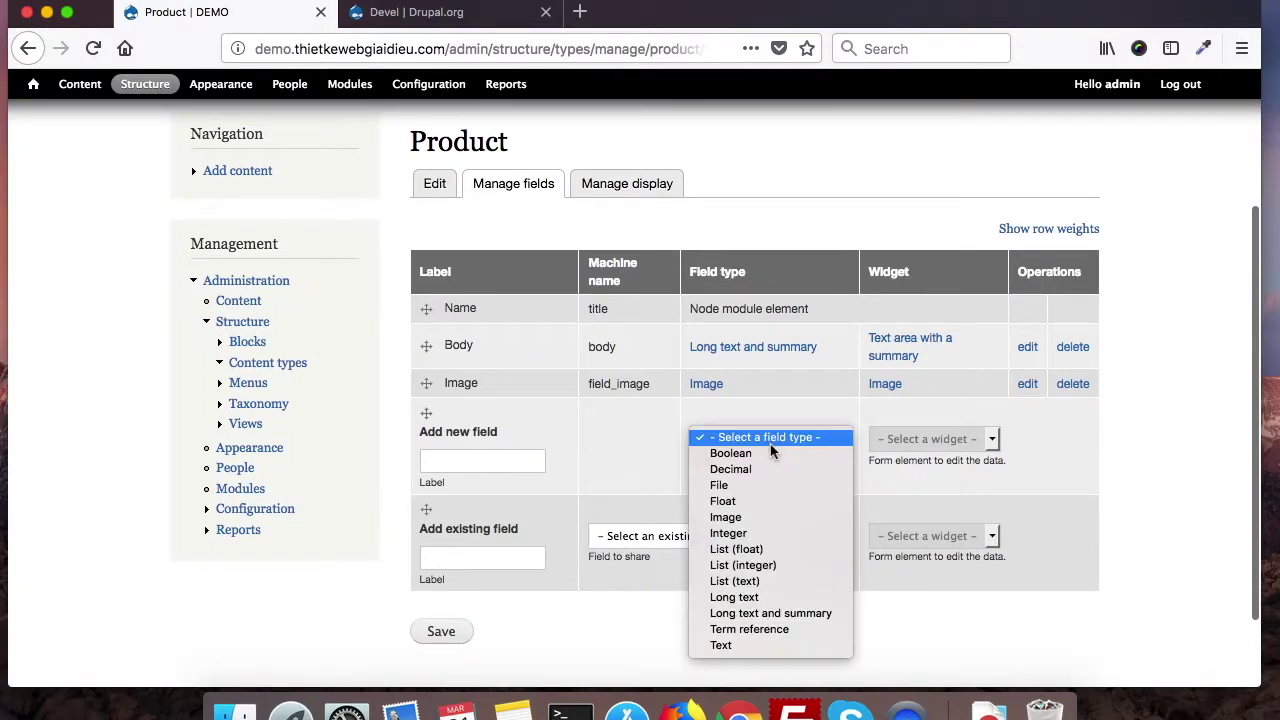
left_click(605, 478)
scroll(520, 433, "up", 5)
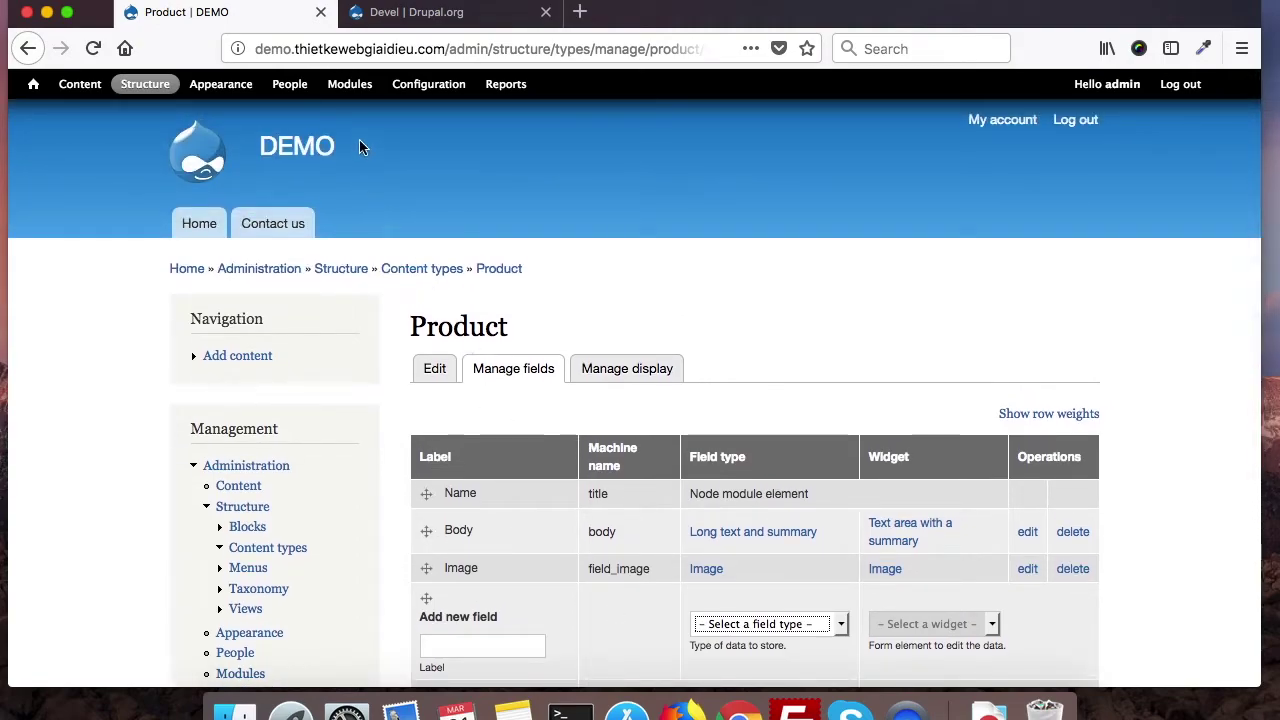
Step: Return to the Modules page and scroll through the Core modules list
left_click(355, 87)
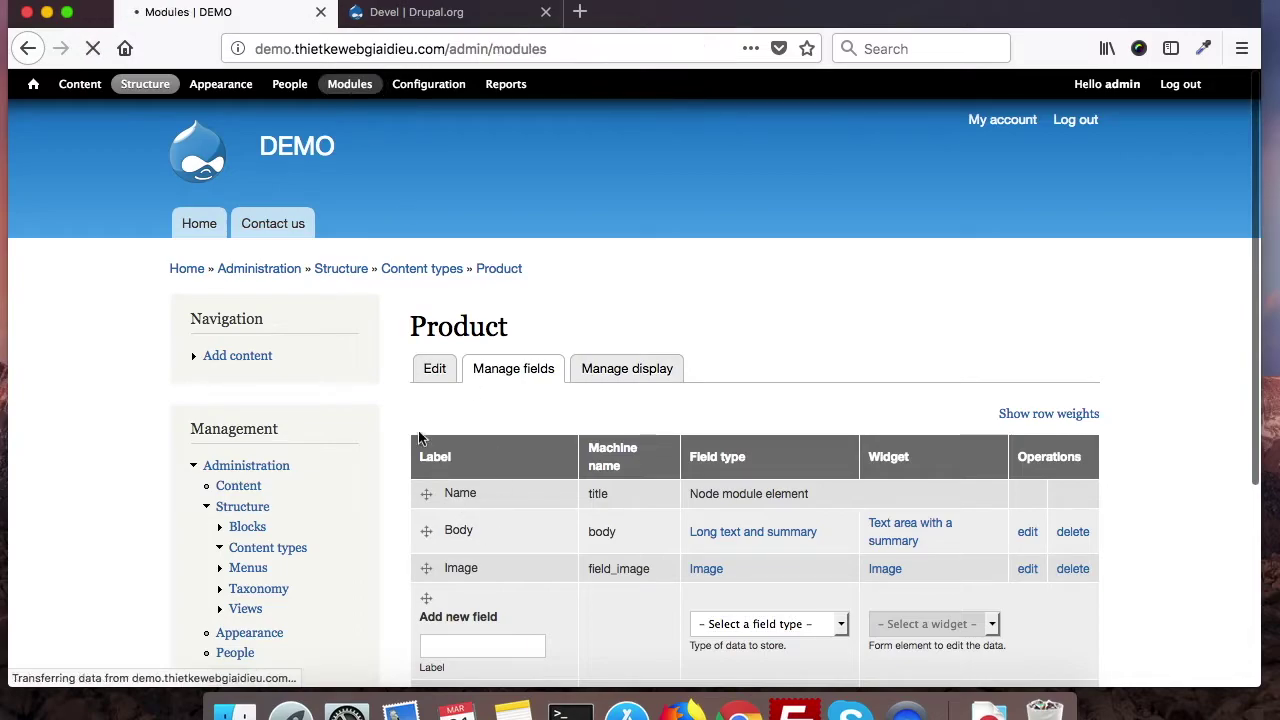
scroll(374, 380, "down", 5)
scroll(374, 379, "down", 1)
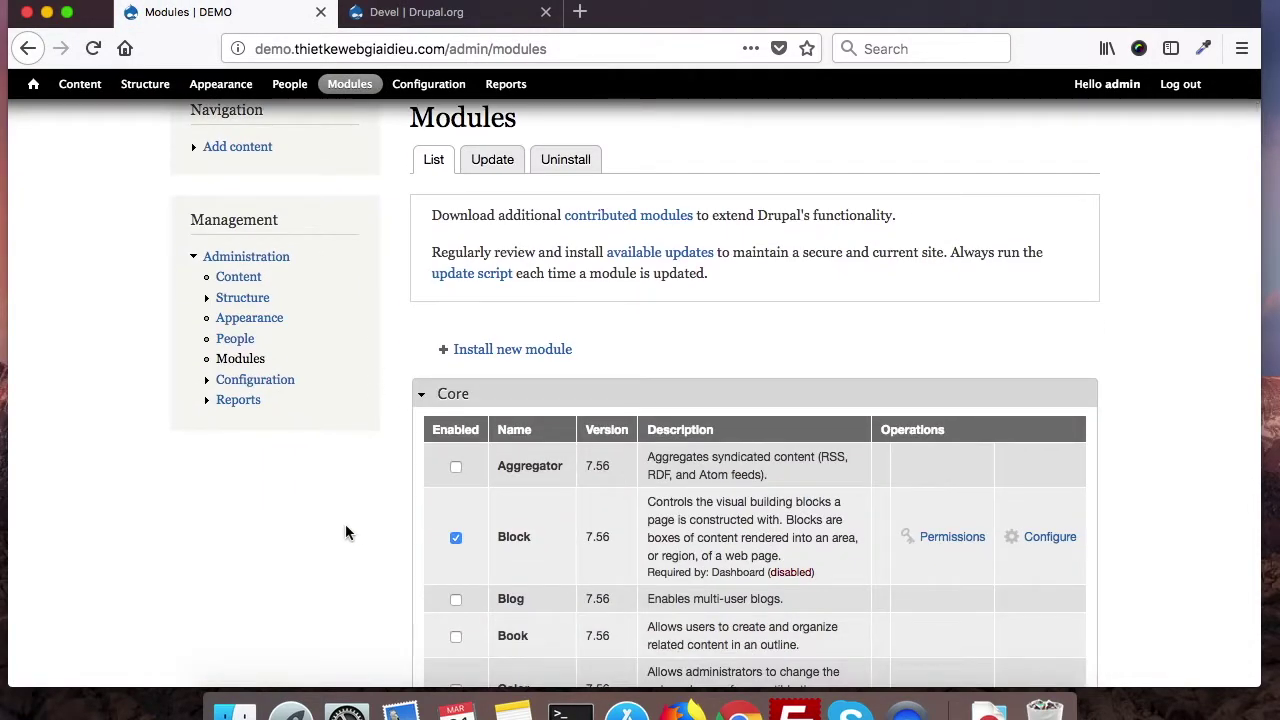
scroll(373, 553, "down", 5)
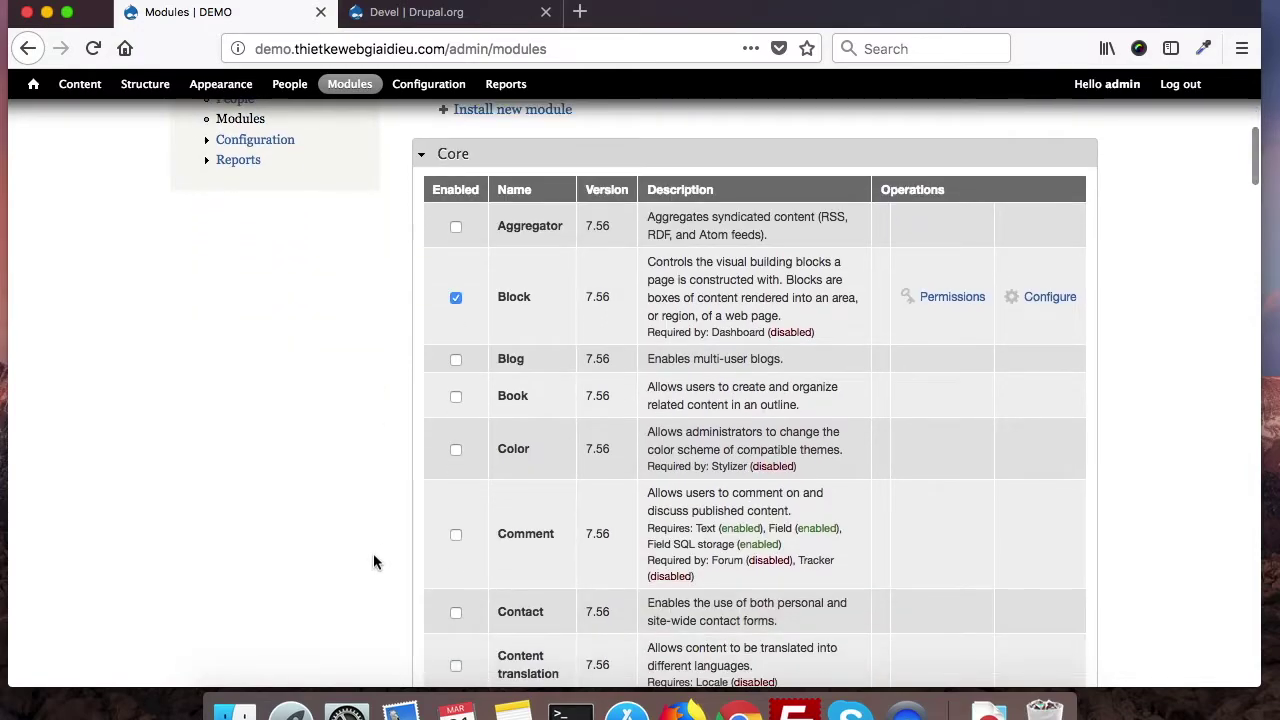
scroll(373, 562, "up", 4)
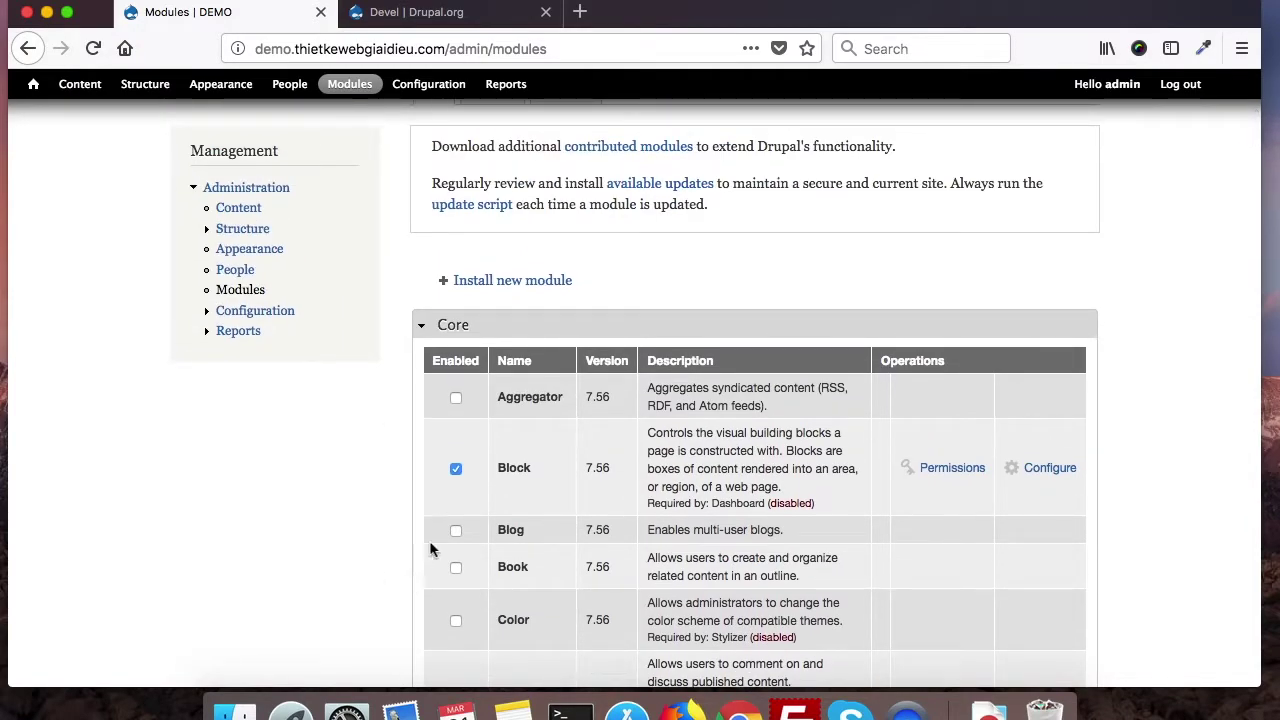
scroll(339, 421, "up", 4)
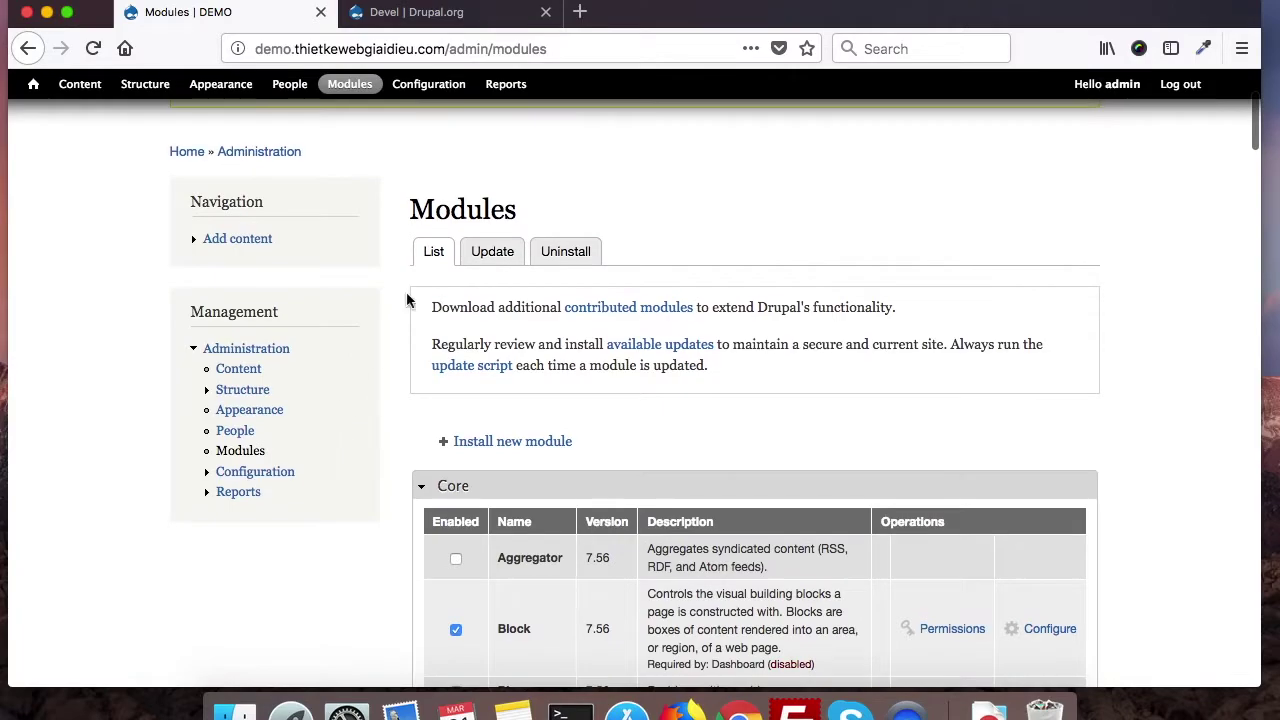
Step: Check the Devel 7.x-1.5 zip download on Drupal.org, then go back to the DEMO Modules tab
left_click(397, 16)
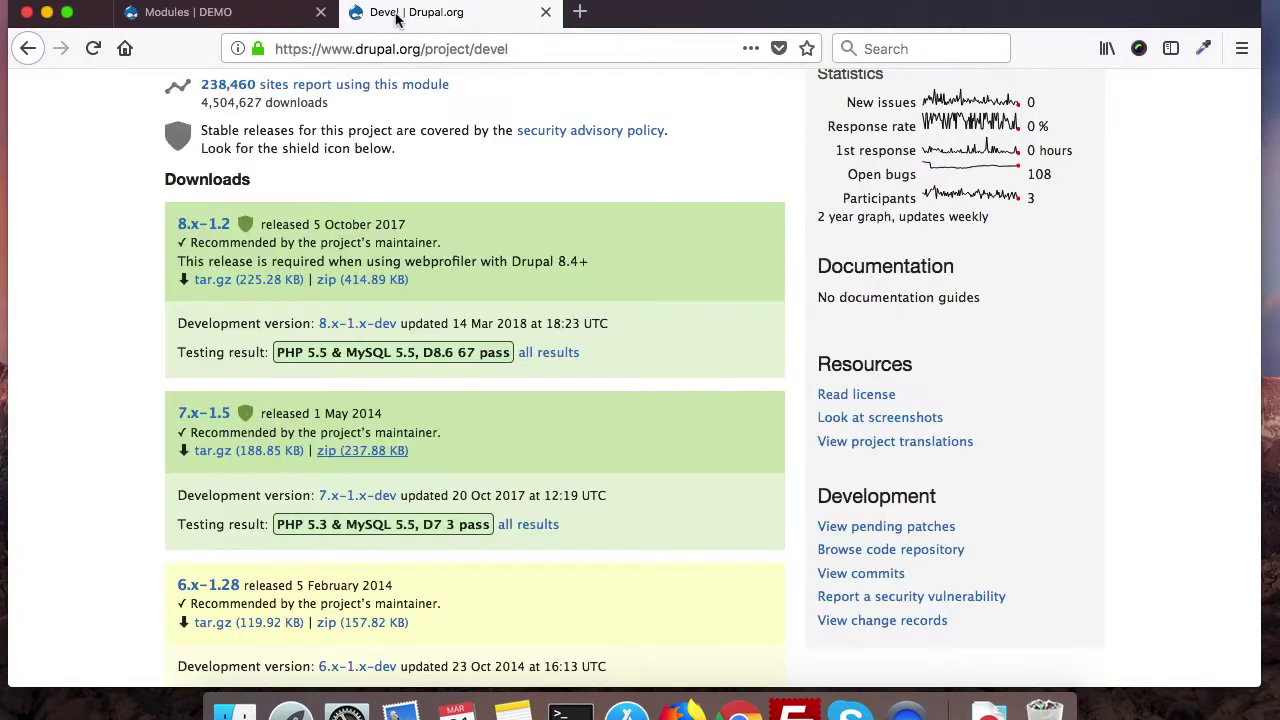
scroll(300, 325, "up", 8)
scroll(300, 325, "up", 13)
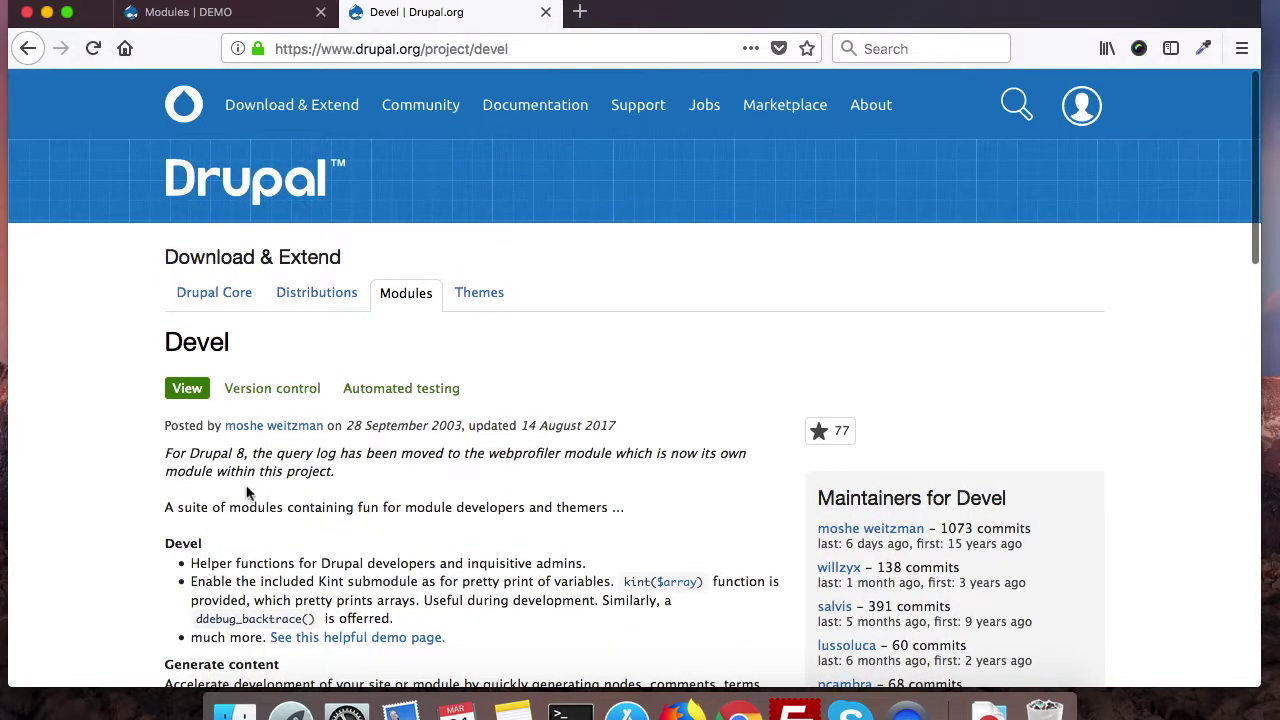
scroll(247, 492, "down", 3)
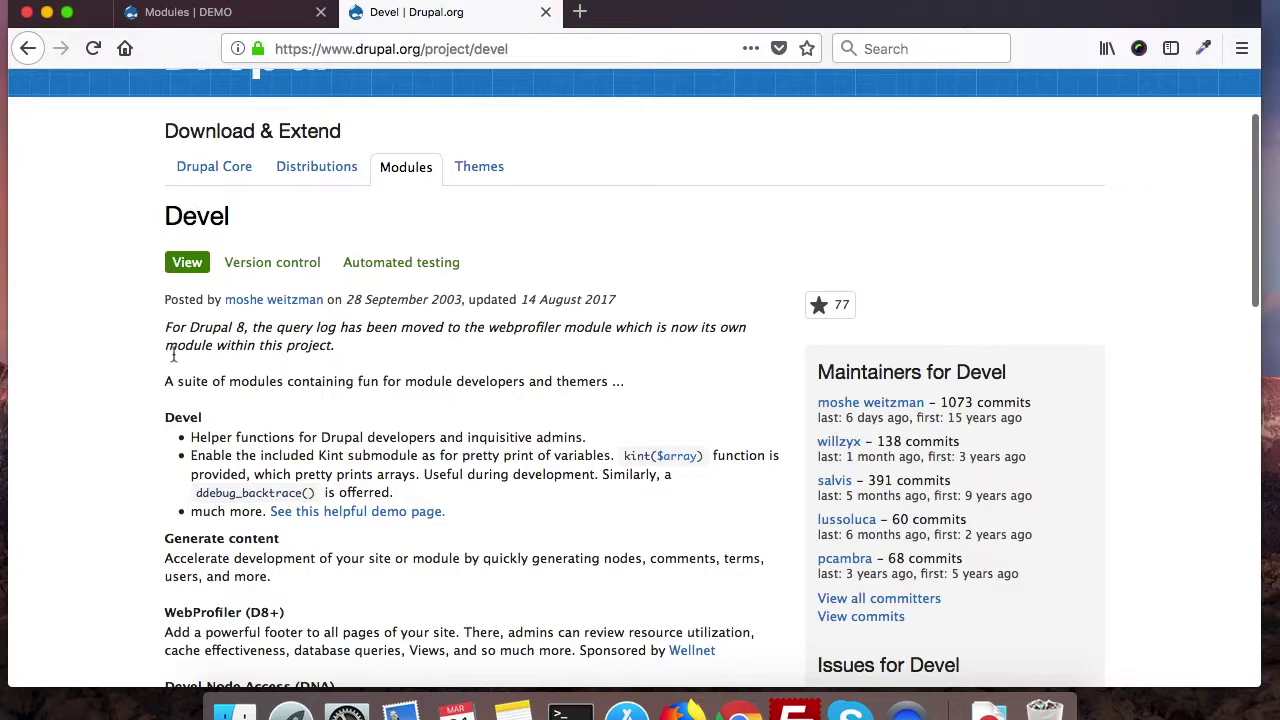
scroll(216, 468, "down", 15)
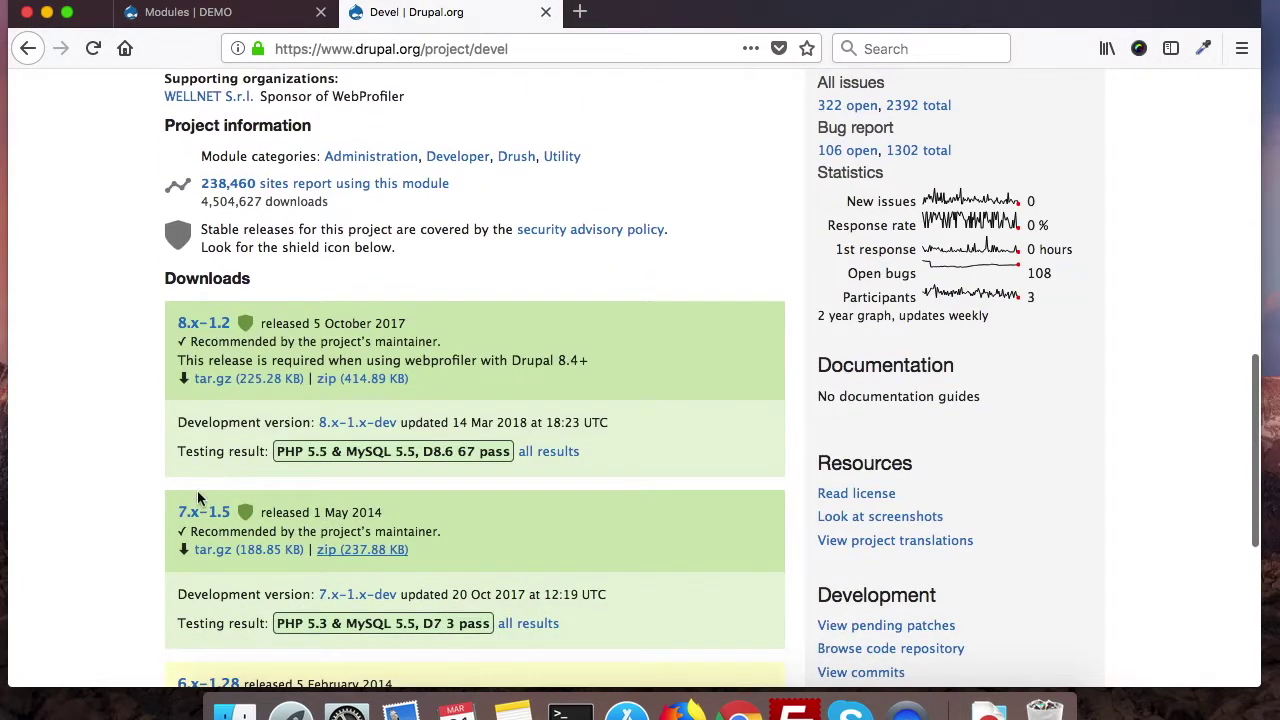
scroll(172, 520, "down", 2)
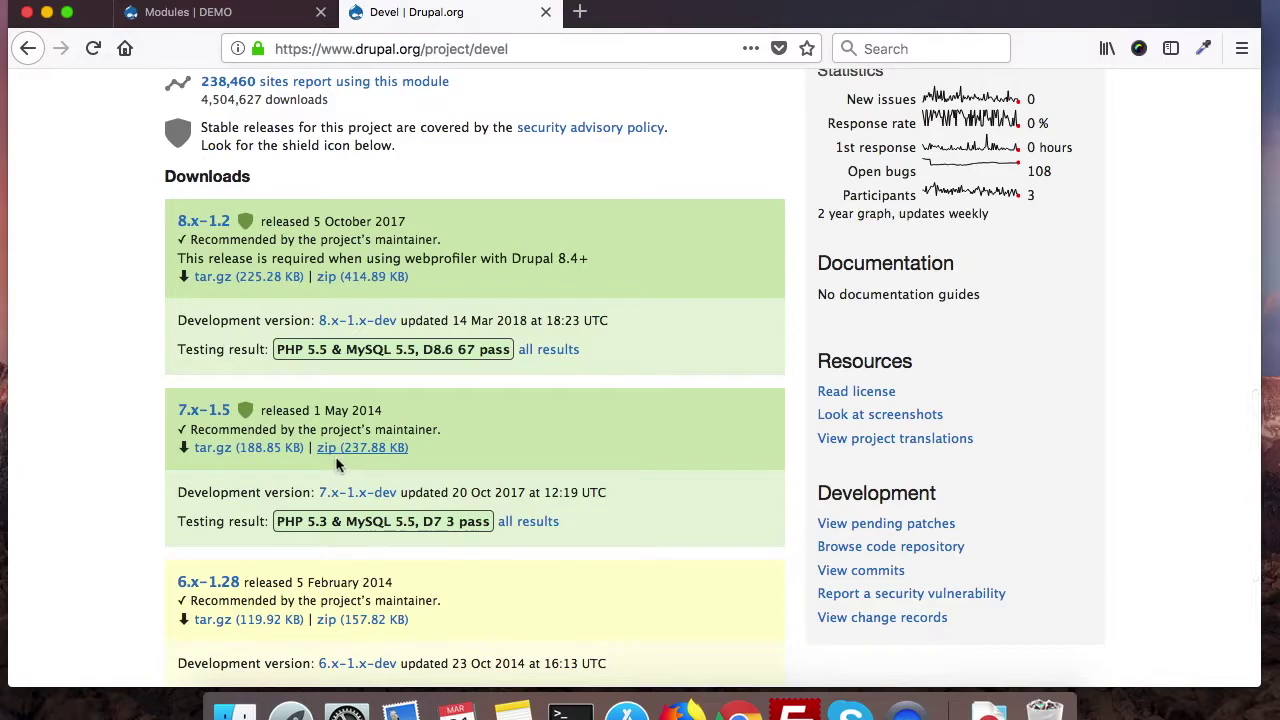
left_click(336, 455)
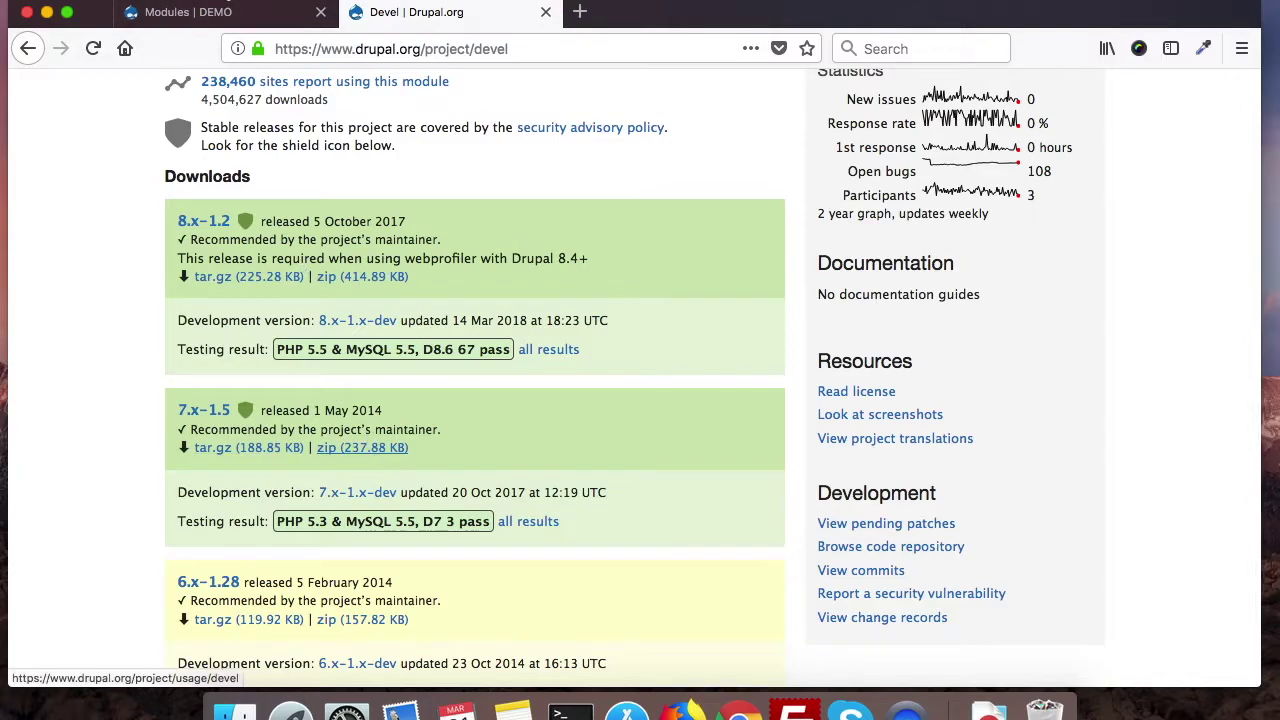
left_click(200, 17)
scroll(557, 500, "down", 2)
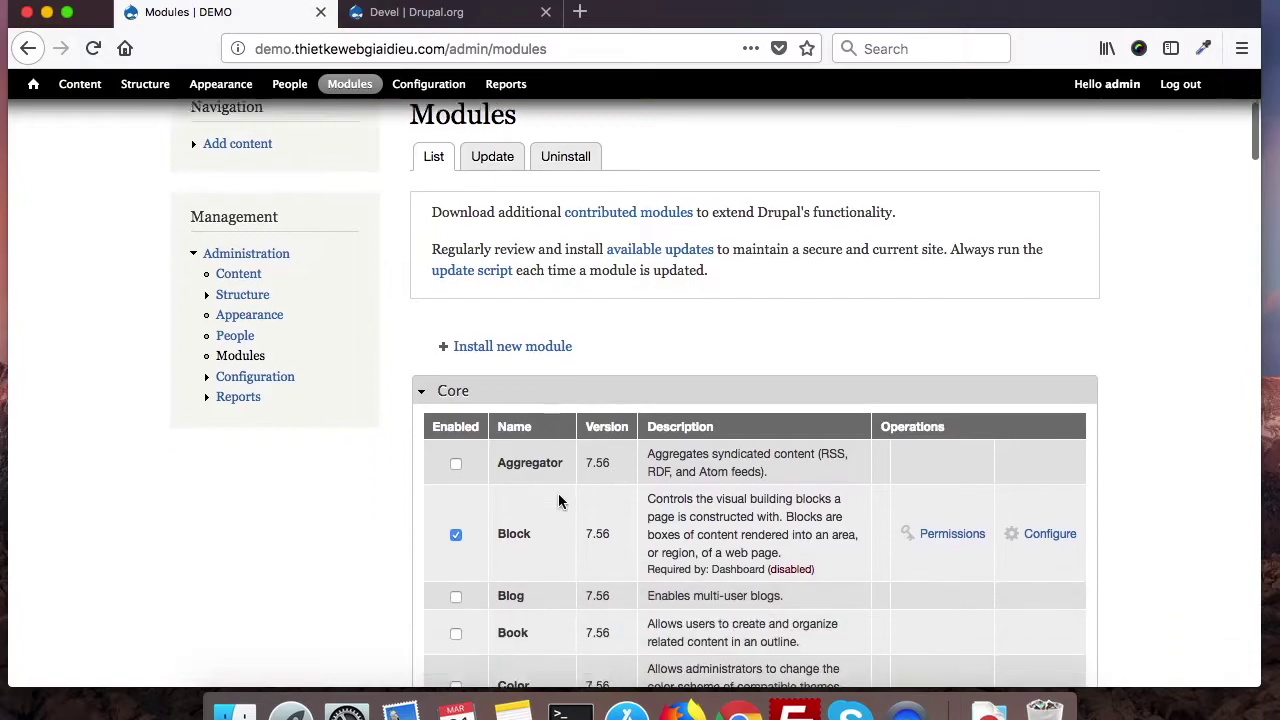
Step: Collapse the Core and Chaos tool suite groups, glance at the Devel project tab, and come back
left_click(453, 383)
scroll(477, 300, "down", 3)
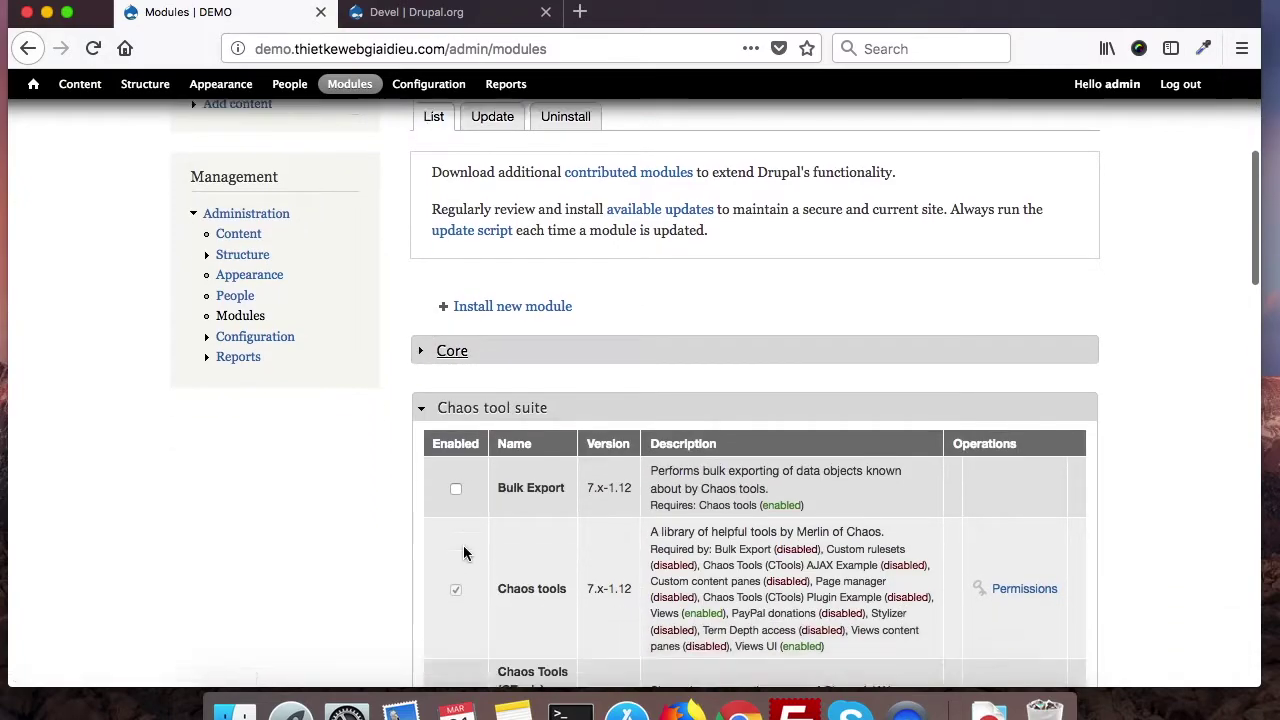
left_click(470, 277)
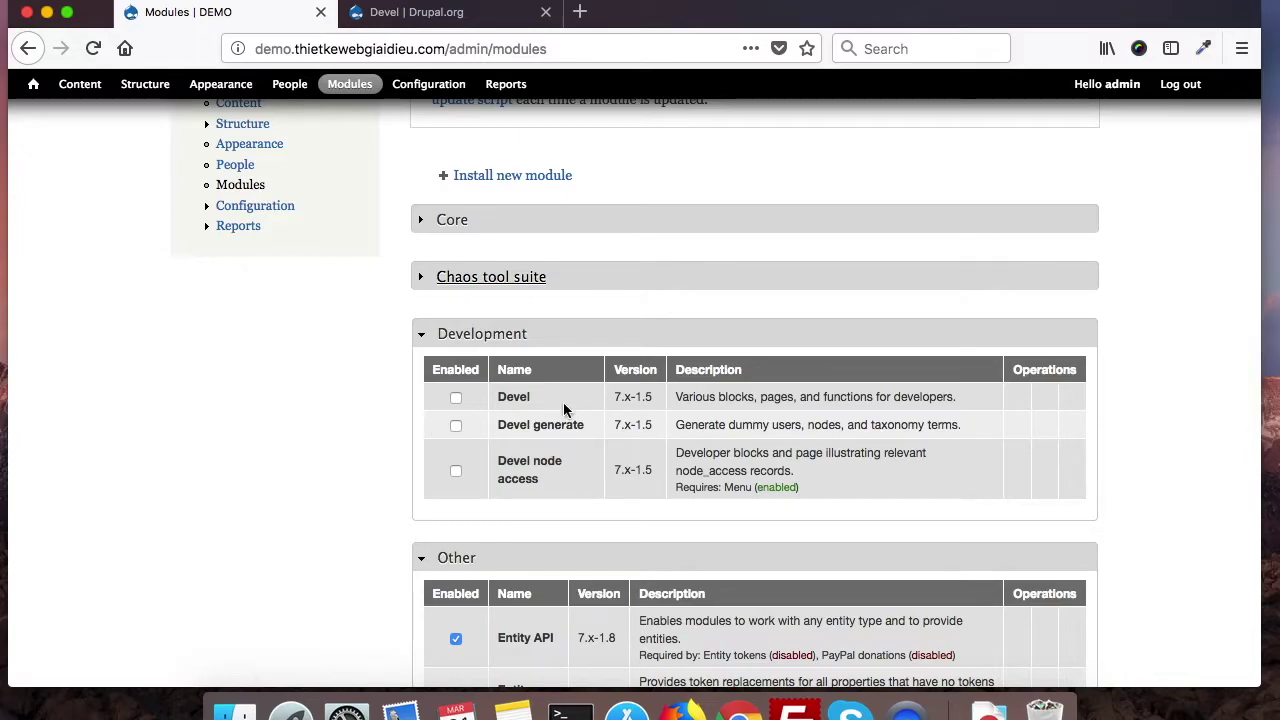
left_click(419, 14)
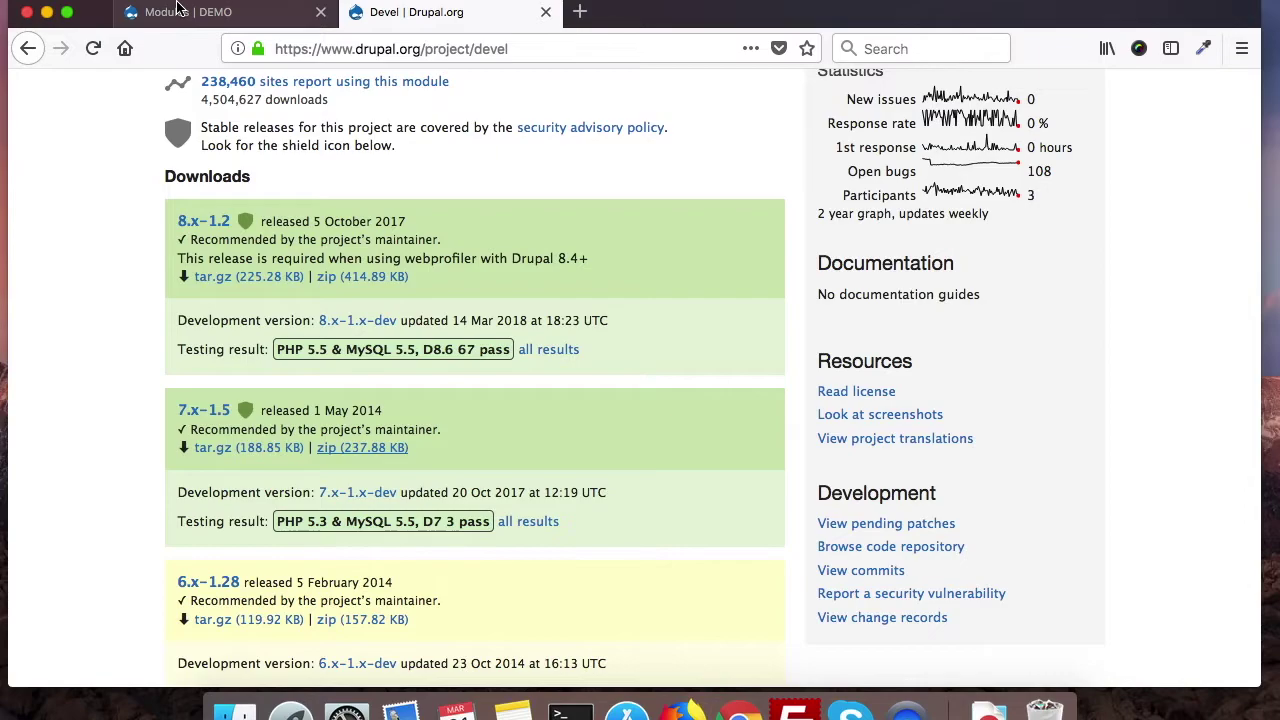
key("ctrl+shift+Tab")
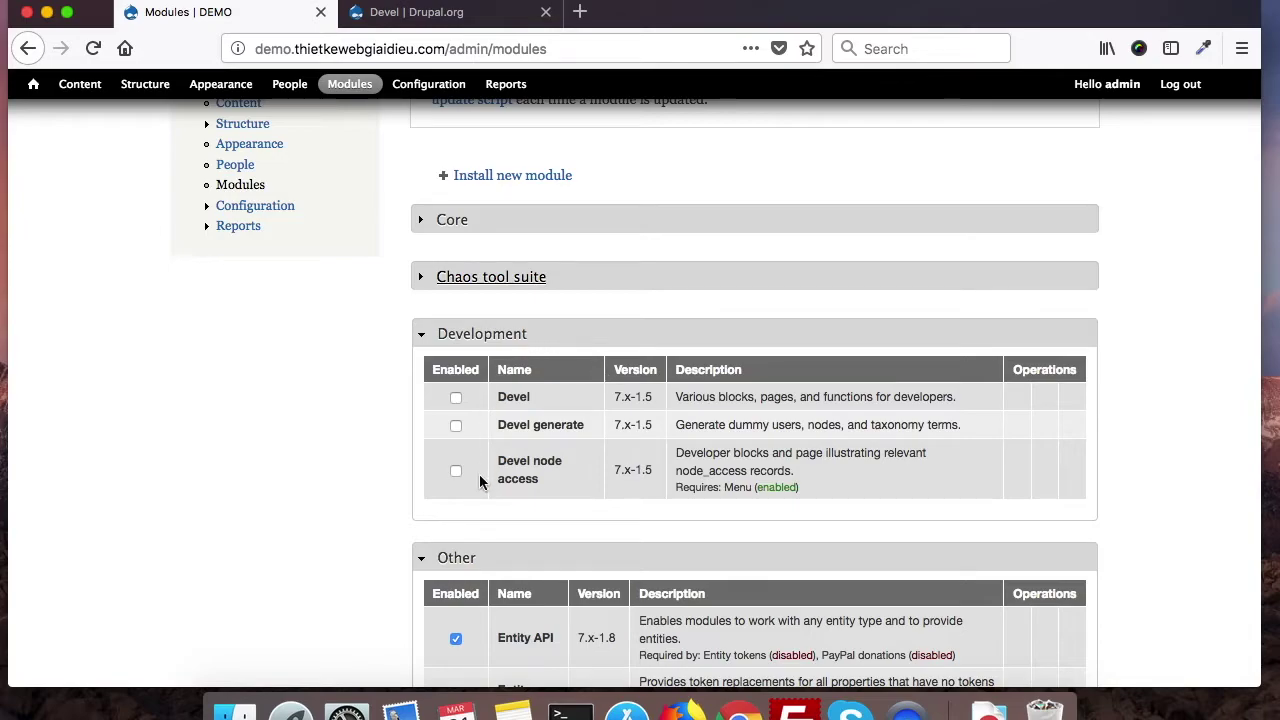
Step: Tick Devel generate in the Development group, leaving Devel and Devel node access unticked
left_click(456, 398)
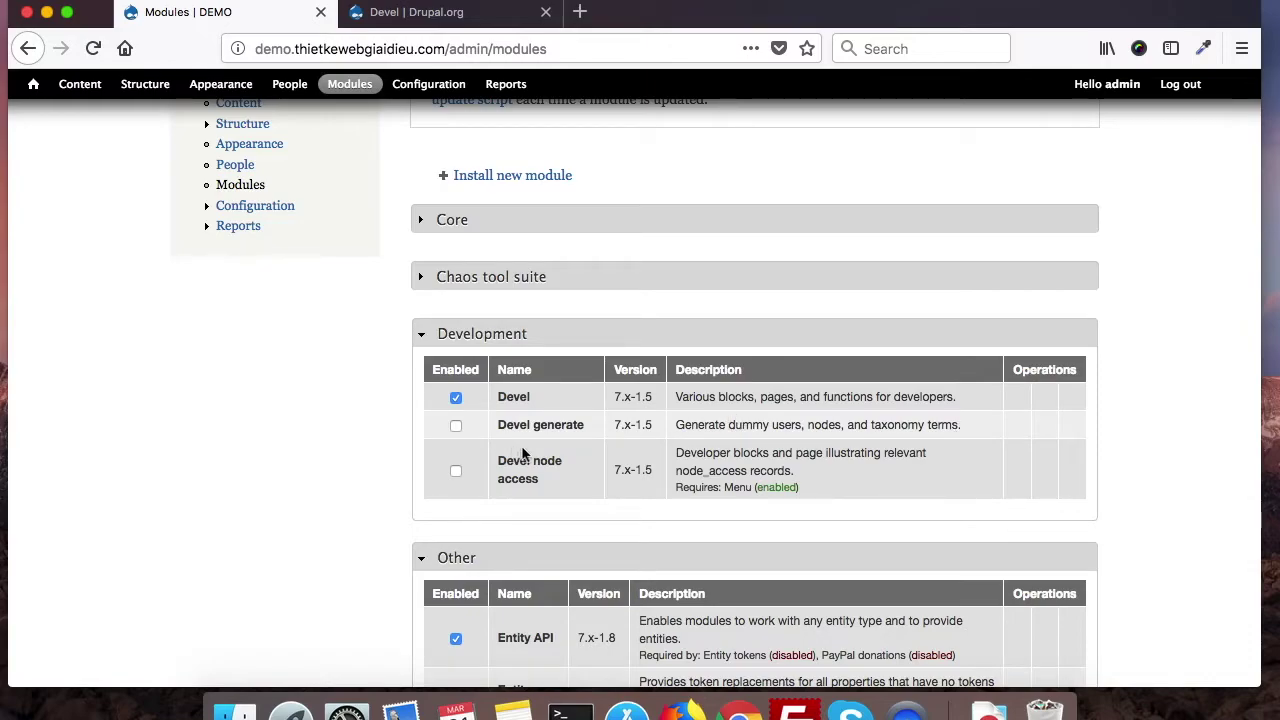
left_click(455, 425)
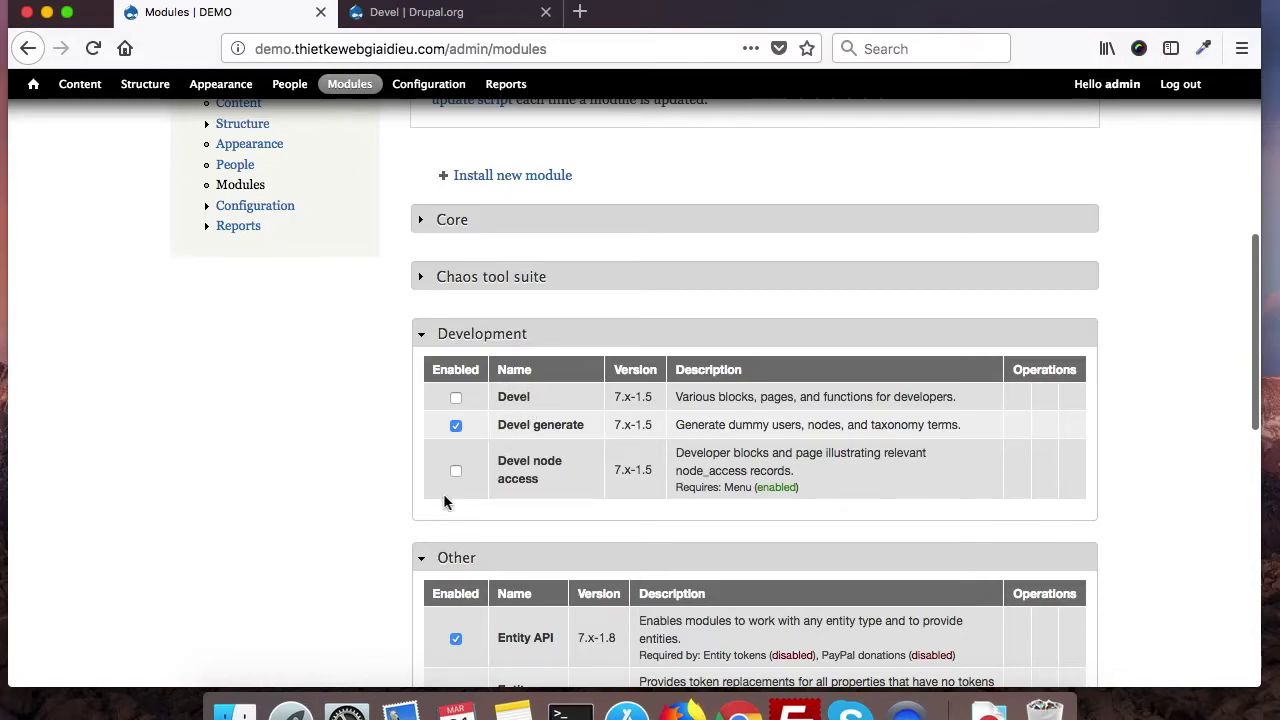
scroll(443, 488, "down", 1)
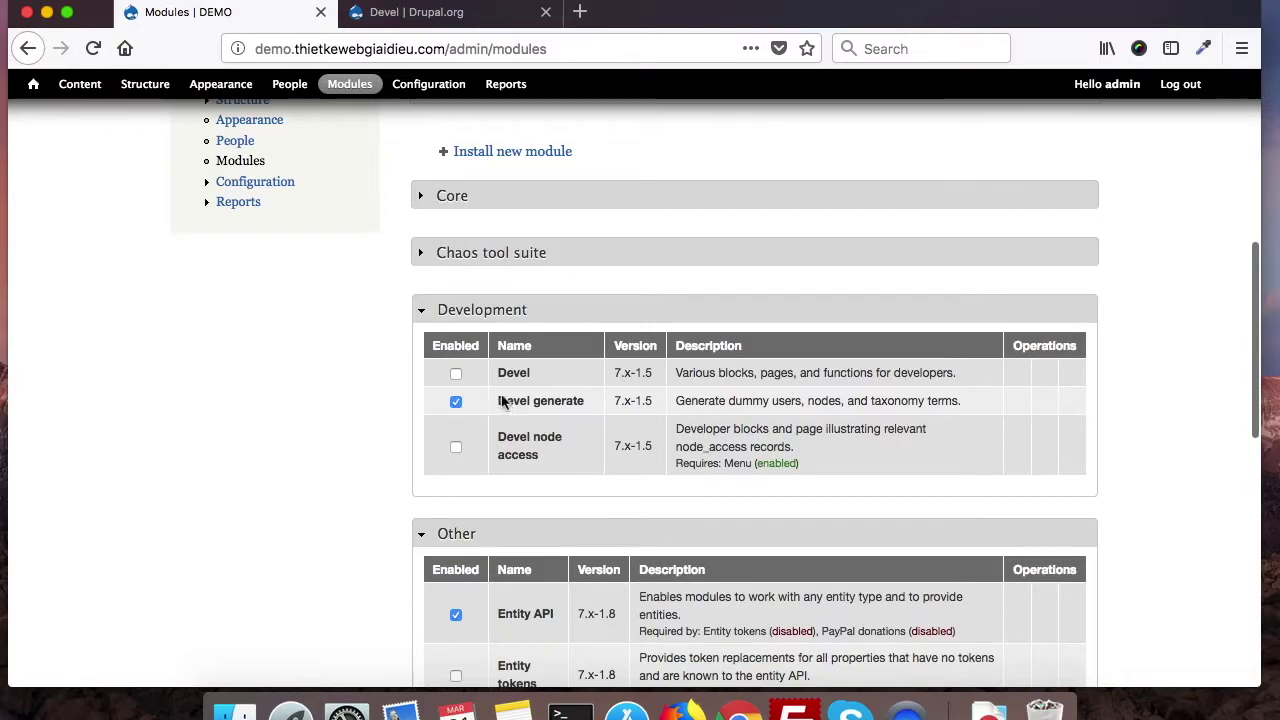
scroll(375, 517, "down", 15)
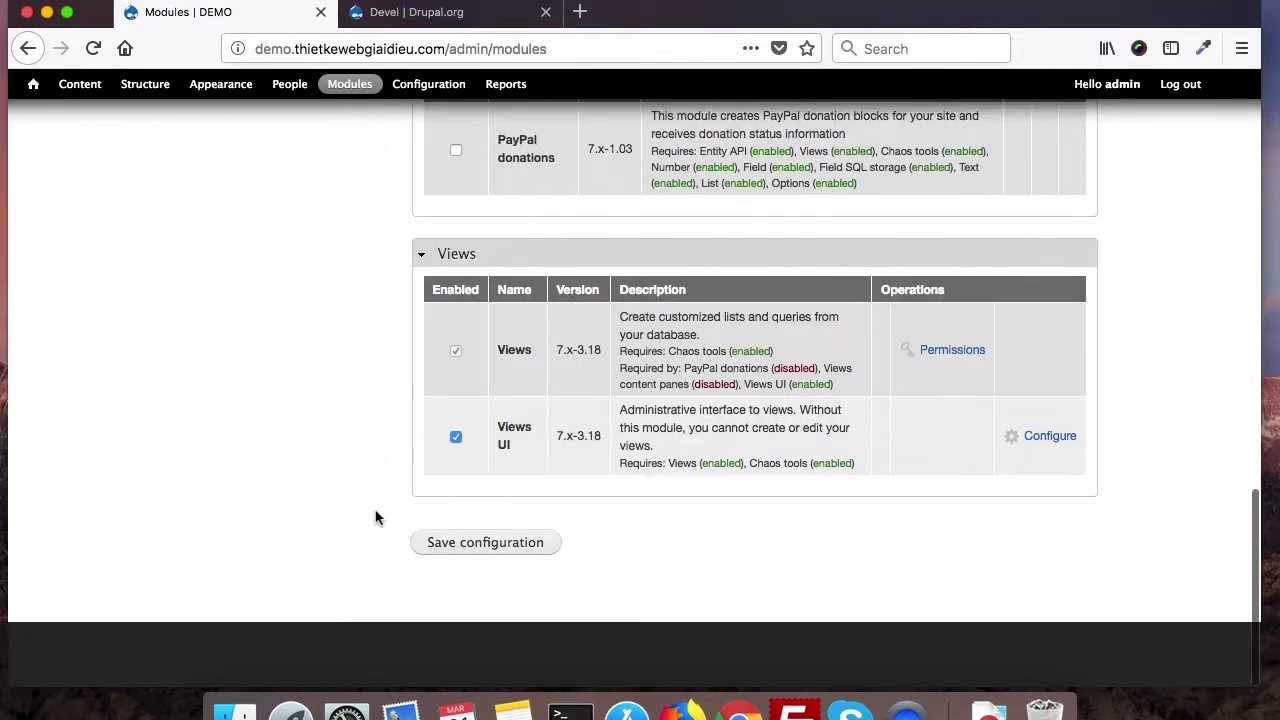
Step: Save the module configuration and collapse Core and Chaos tool suite to confirm Devel generate is enabled
left_click(514, 540)
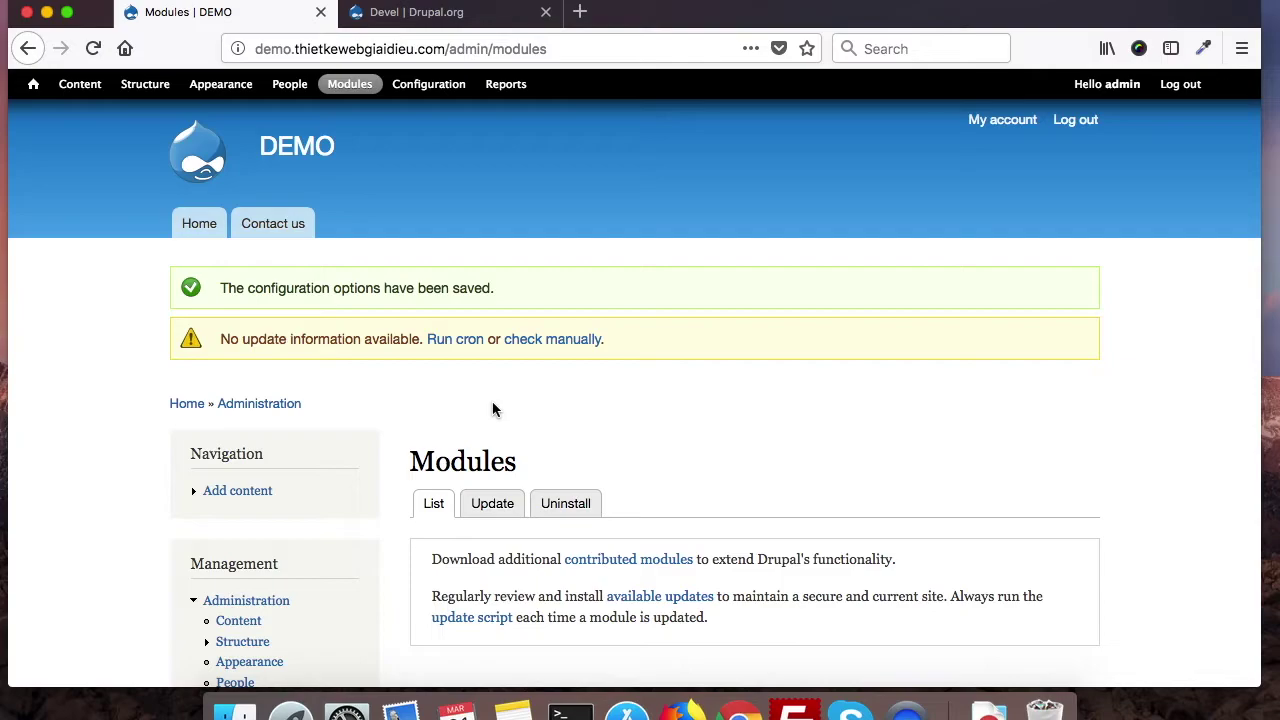
scroll(475, 543, "down", 1)
scroll(475, 543, "down", 10)
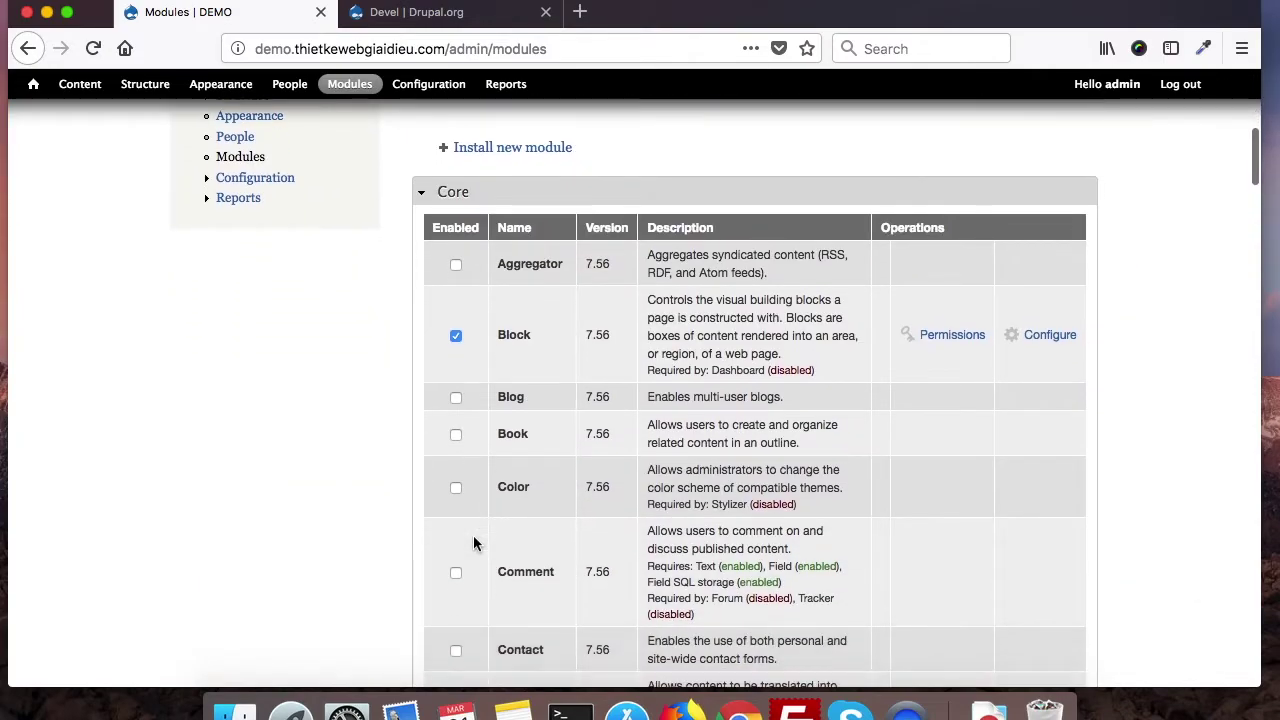
left_click(452, 192)
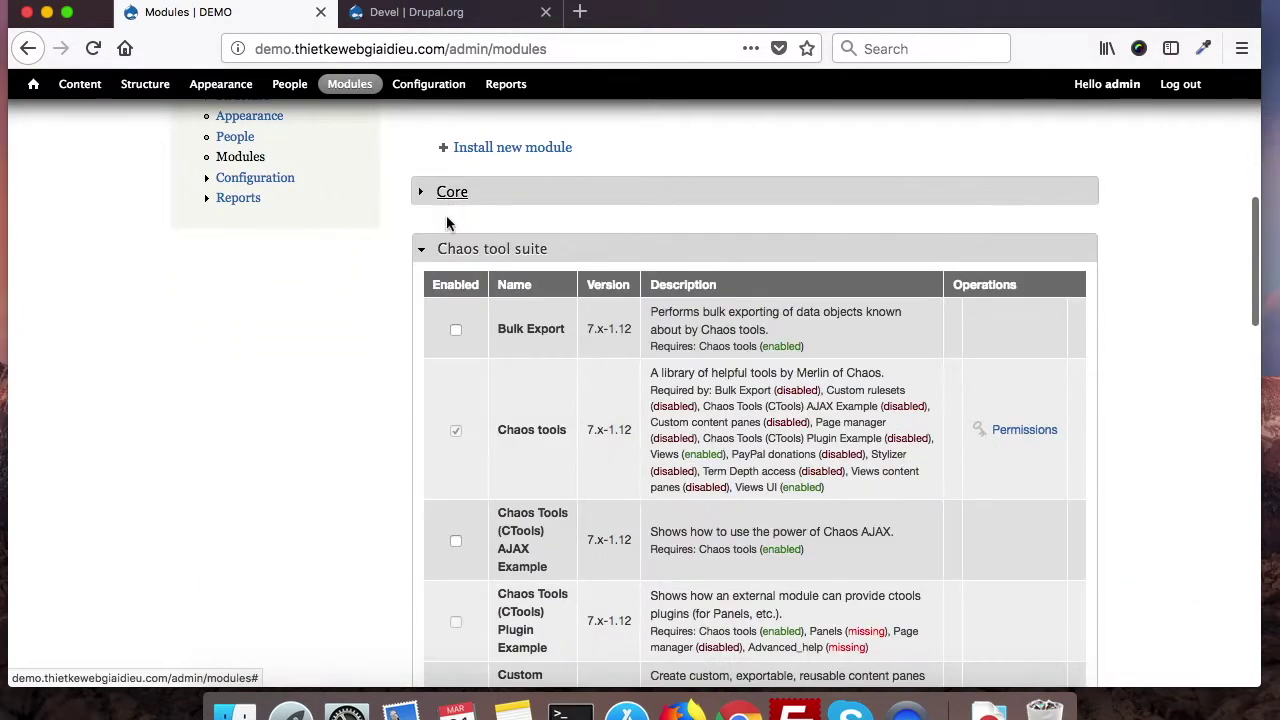
left_click(480, 248)
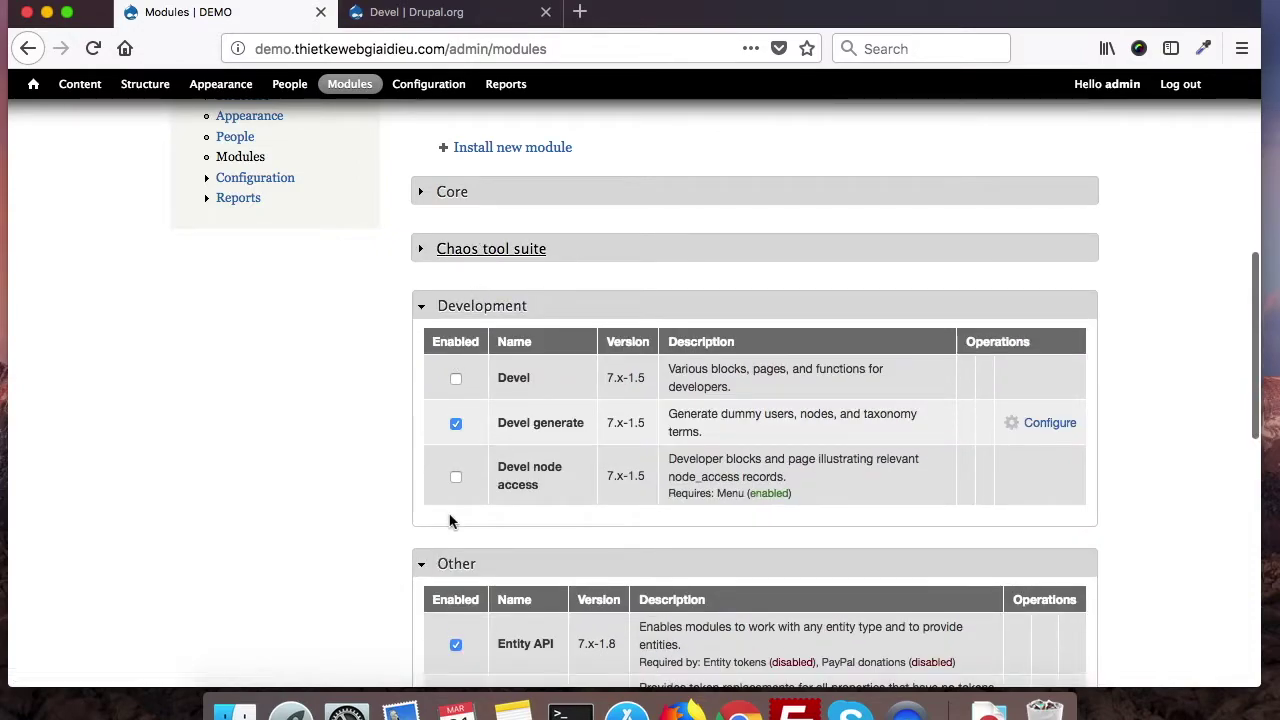
Step: Go to admin/config/development through the Devel generate Configure link and scan the generators
left_click(1045, 428)
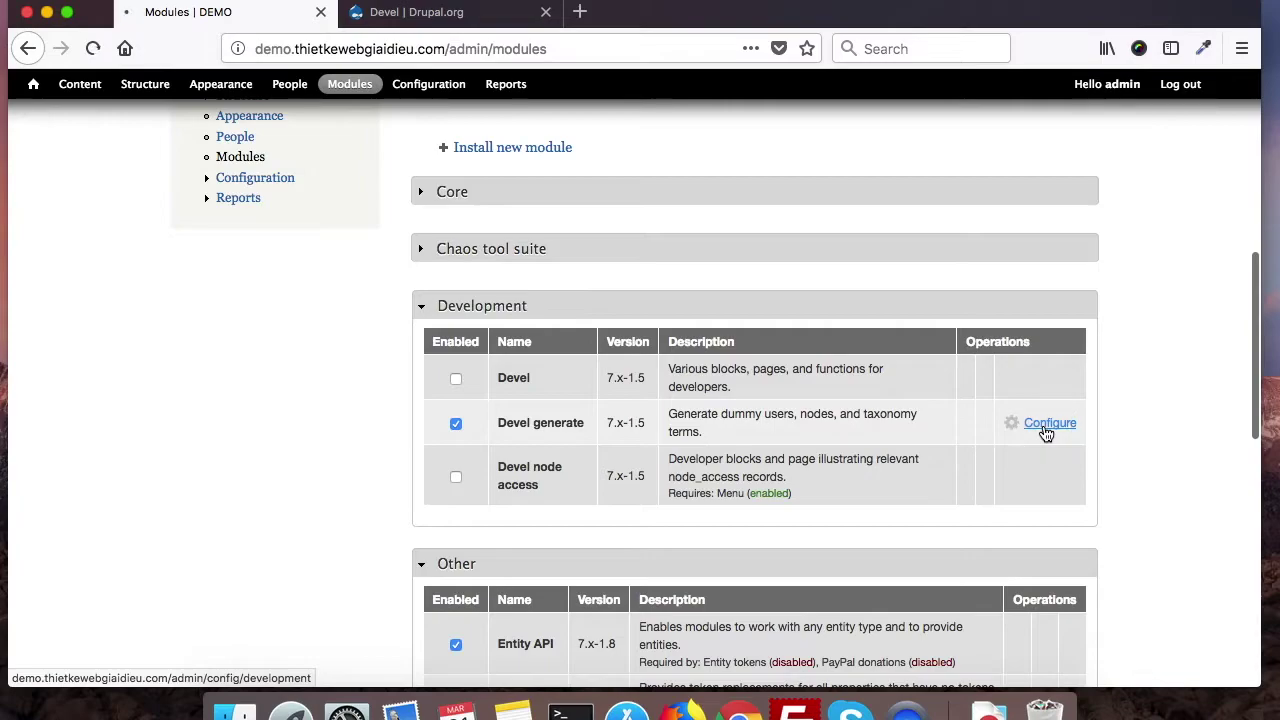
scroll(1045, 428, "down", 3)
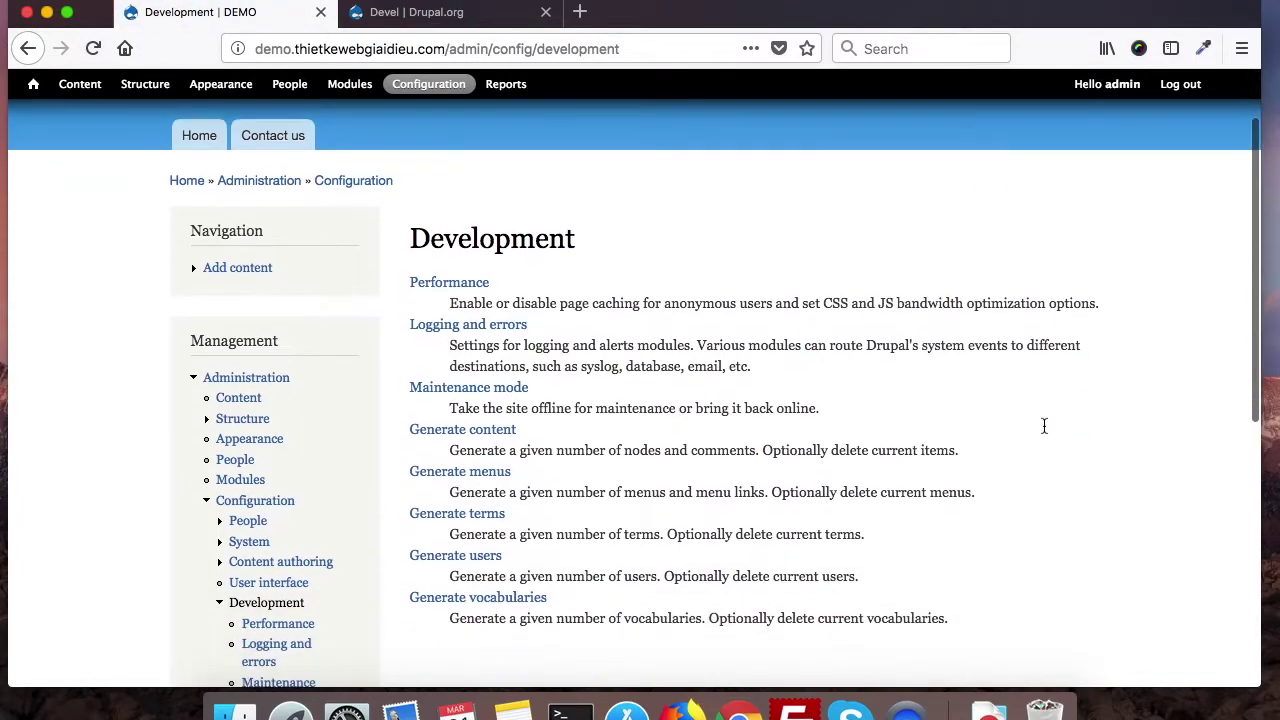
scroll(1044, 426, "up", 2)
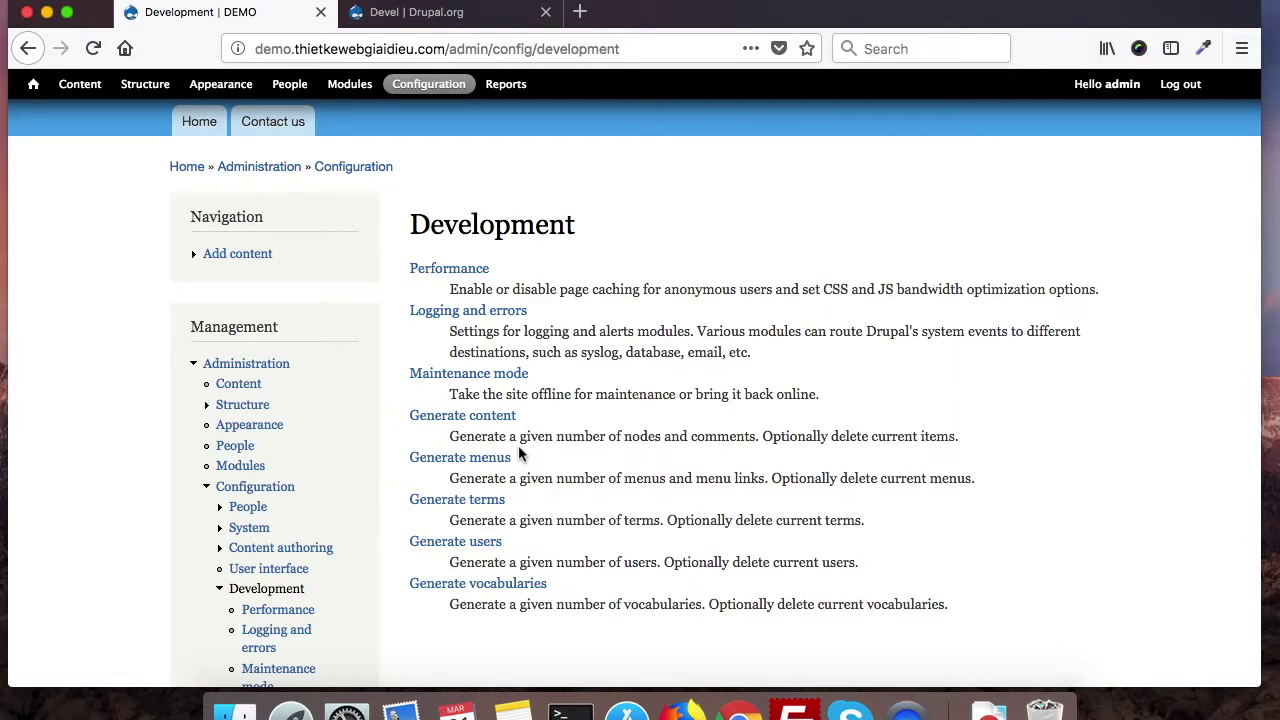
Step: Open the Generate users form and set the number of users to 20
left_click(463, 543)
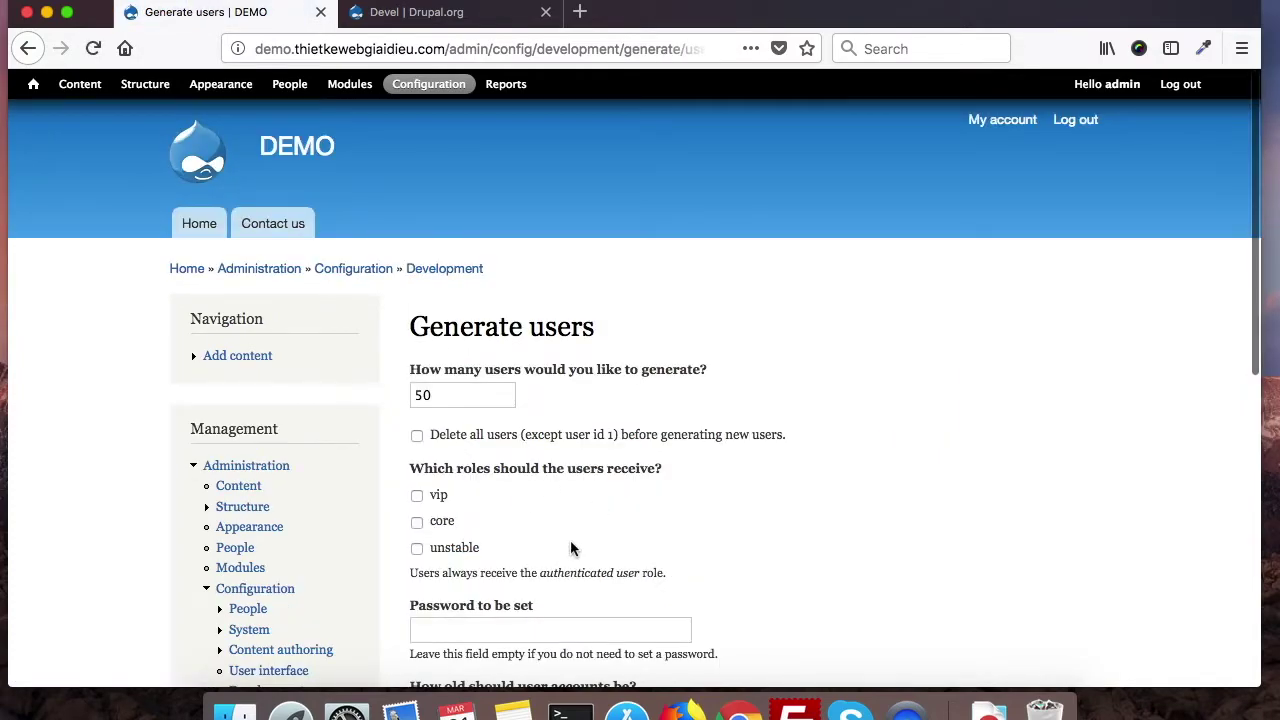
scroll(571, 544, "down", 4)
scroll(571, 542, "up", 1)
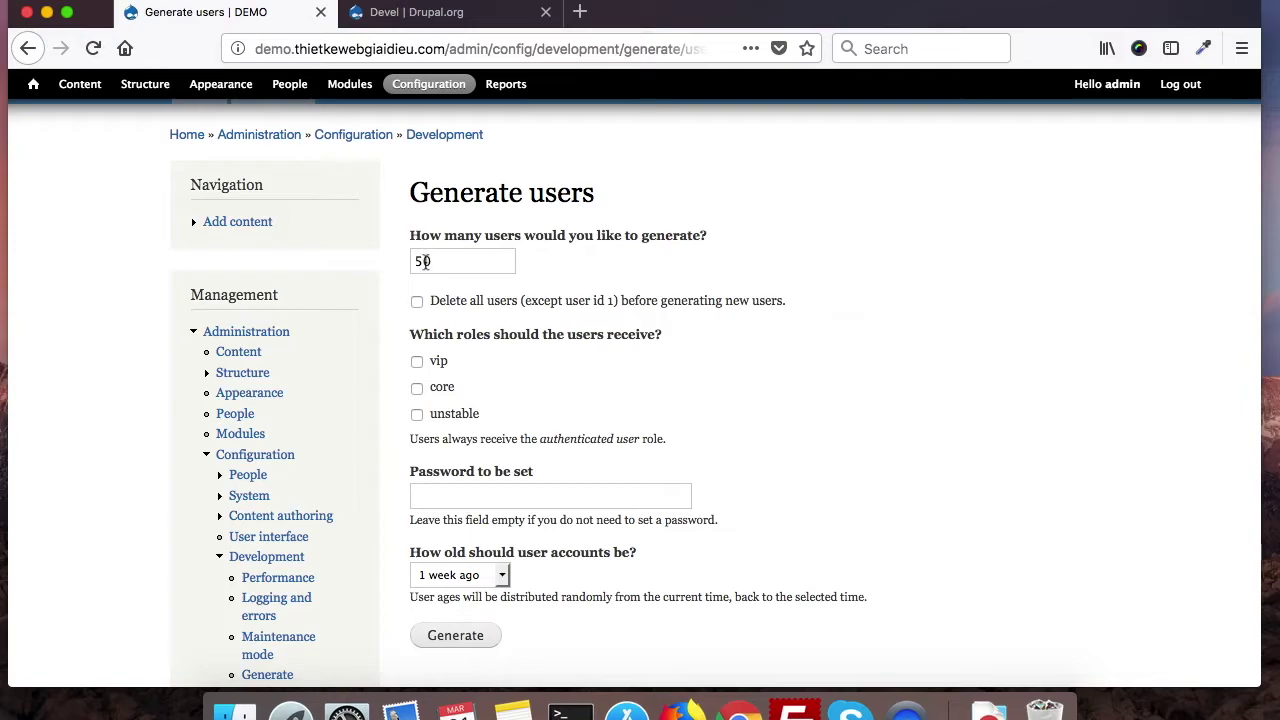
double_click(424, 262)
type("2")
scroll(577, 520, "down", 3)
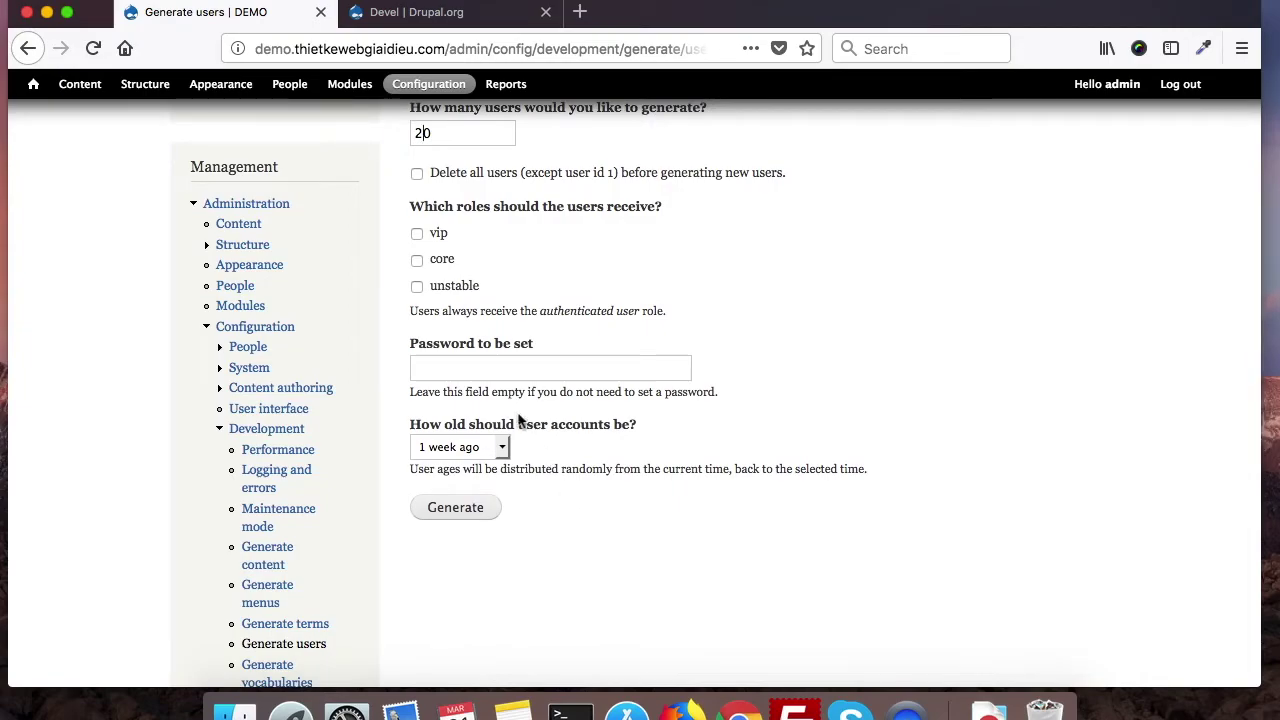
scroll(517, 389, "up", 1)
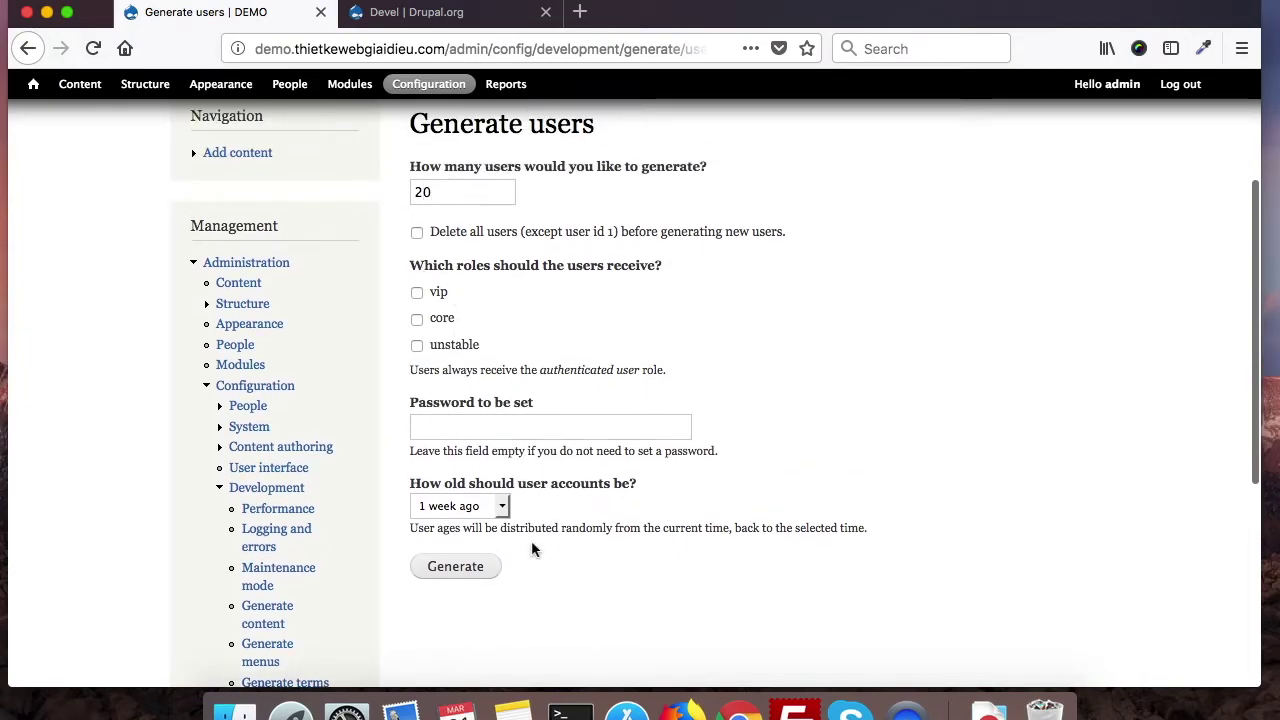
Step: Enter a shared password, keep account age at 1 week ago, and generate the users
left_click(473, 423)
type("12345678")
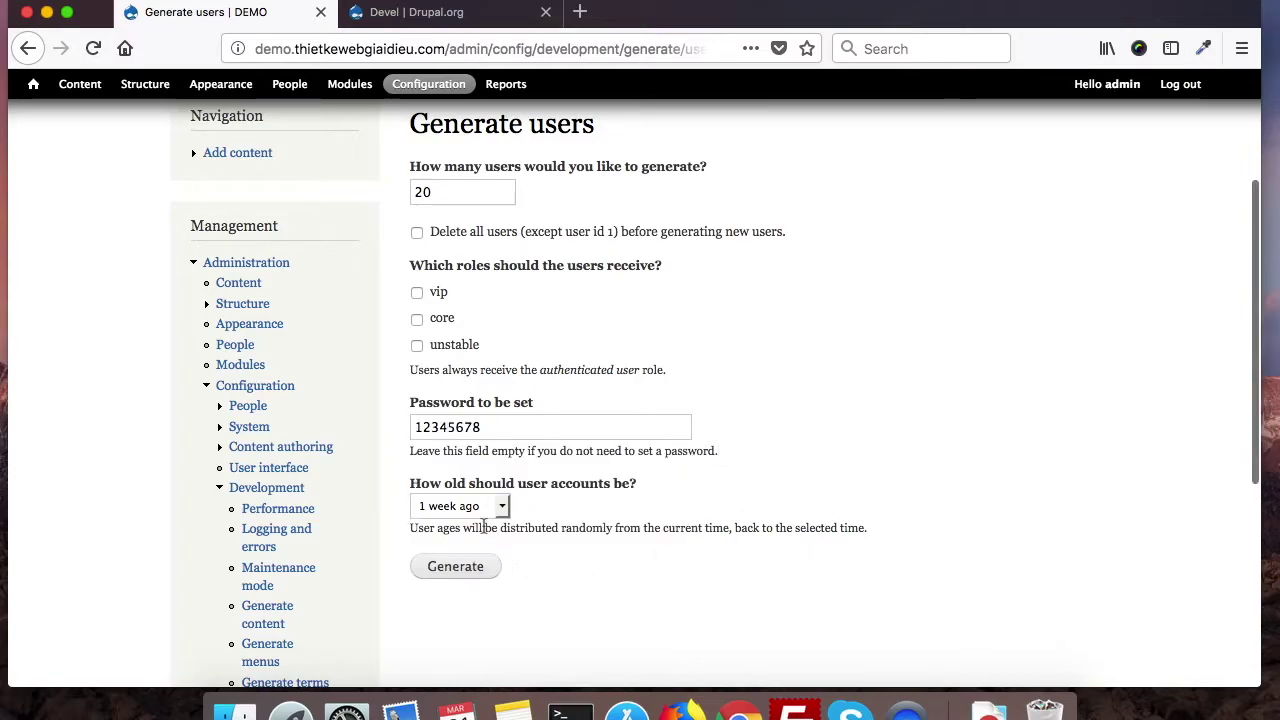
left_click(475, 506)
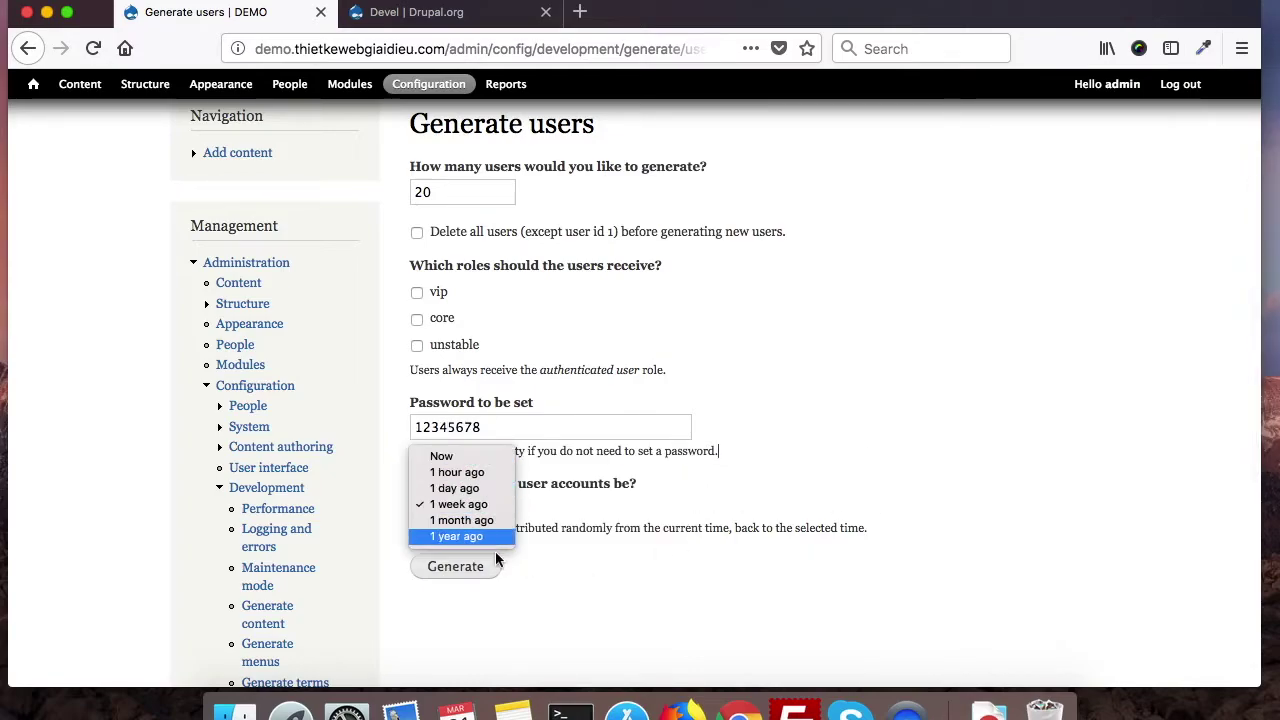
left_click(560, 607)
scroll(560, 600, "up", 3)
left_click(478, 625)
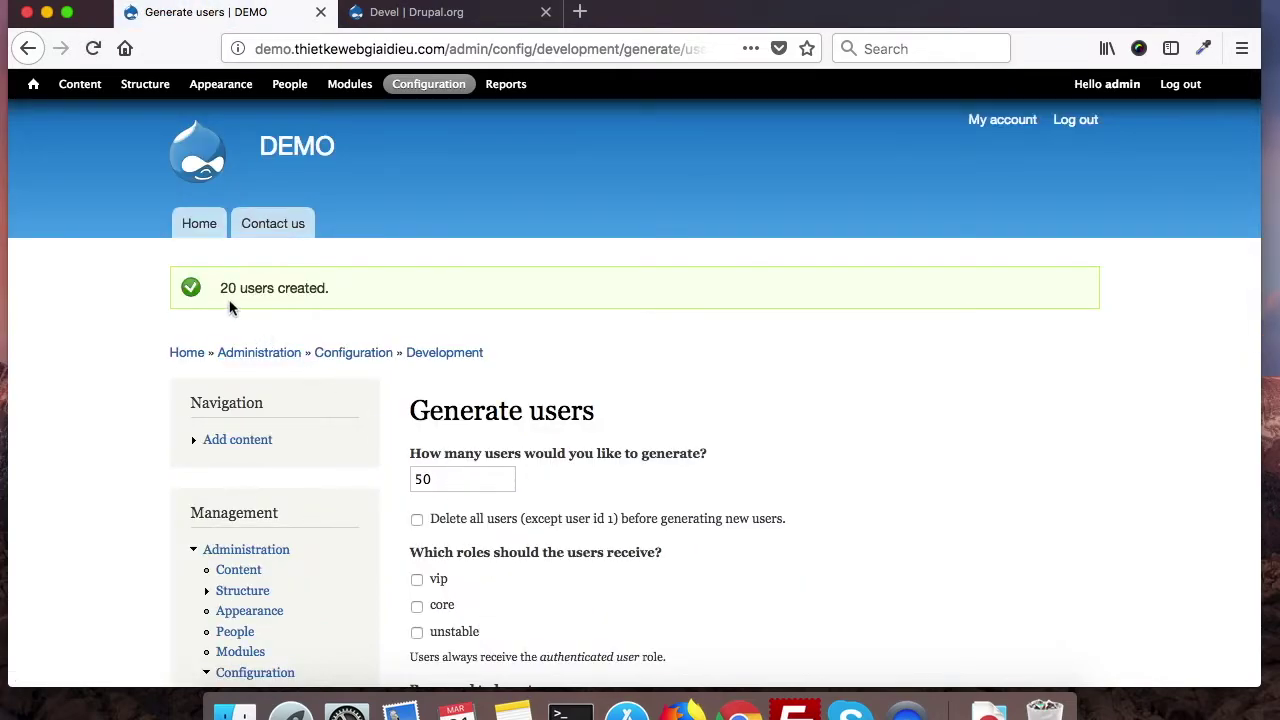
right_click(291, 86)
left_click(328, 92)
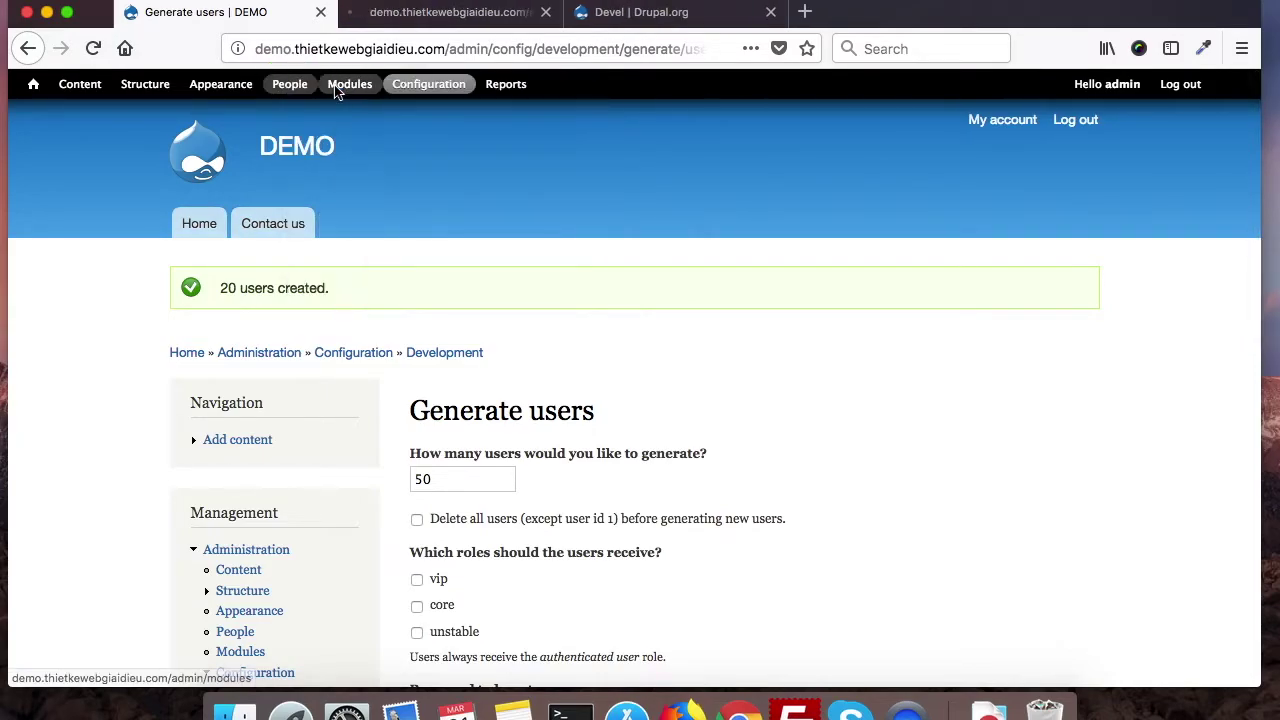
left_click(468, 18)
scroll(355, 542, "down", 5)
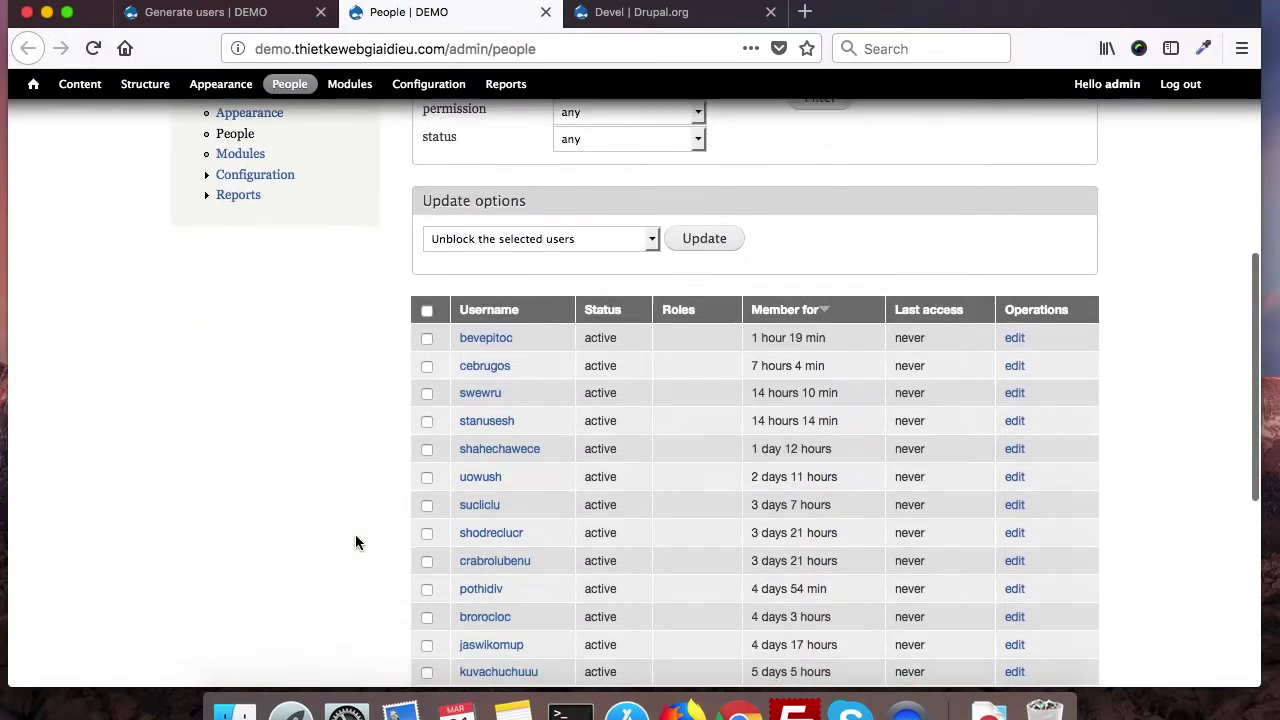
scroll(355, 542, "down", 7)
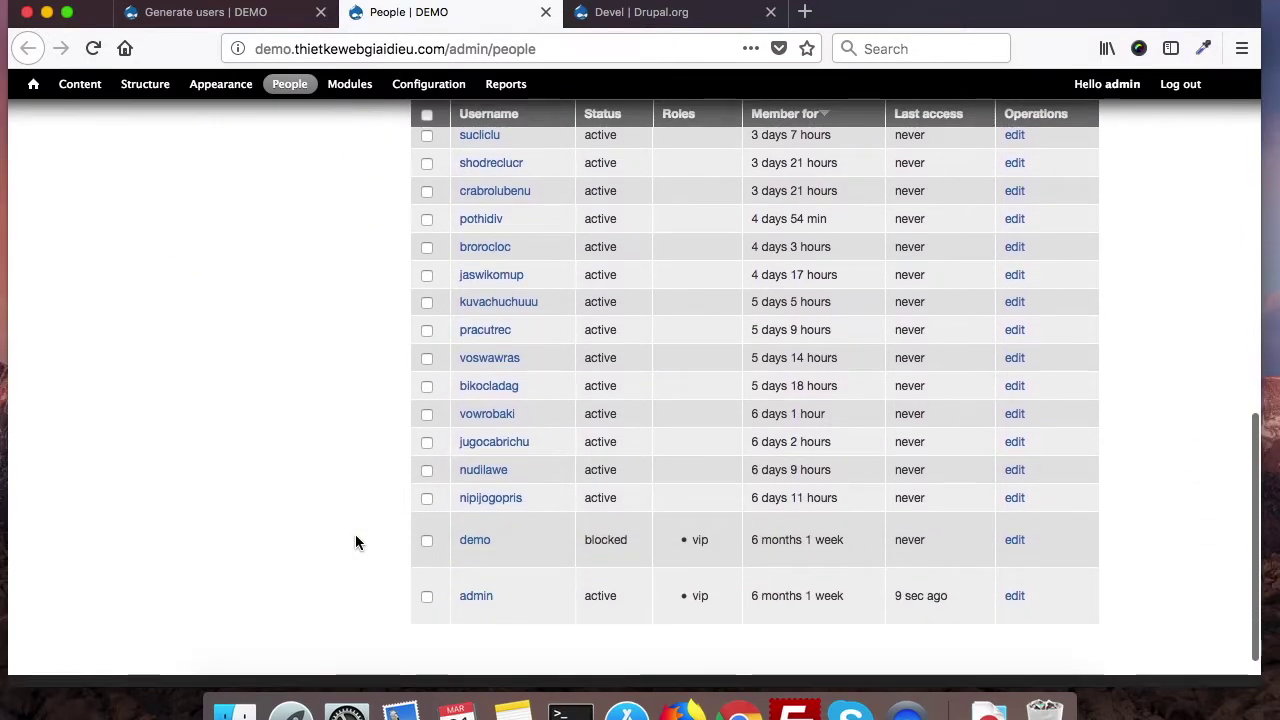
scroll(355, 542, "up", 4)
scroll(370, 515, "up", 2)
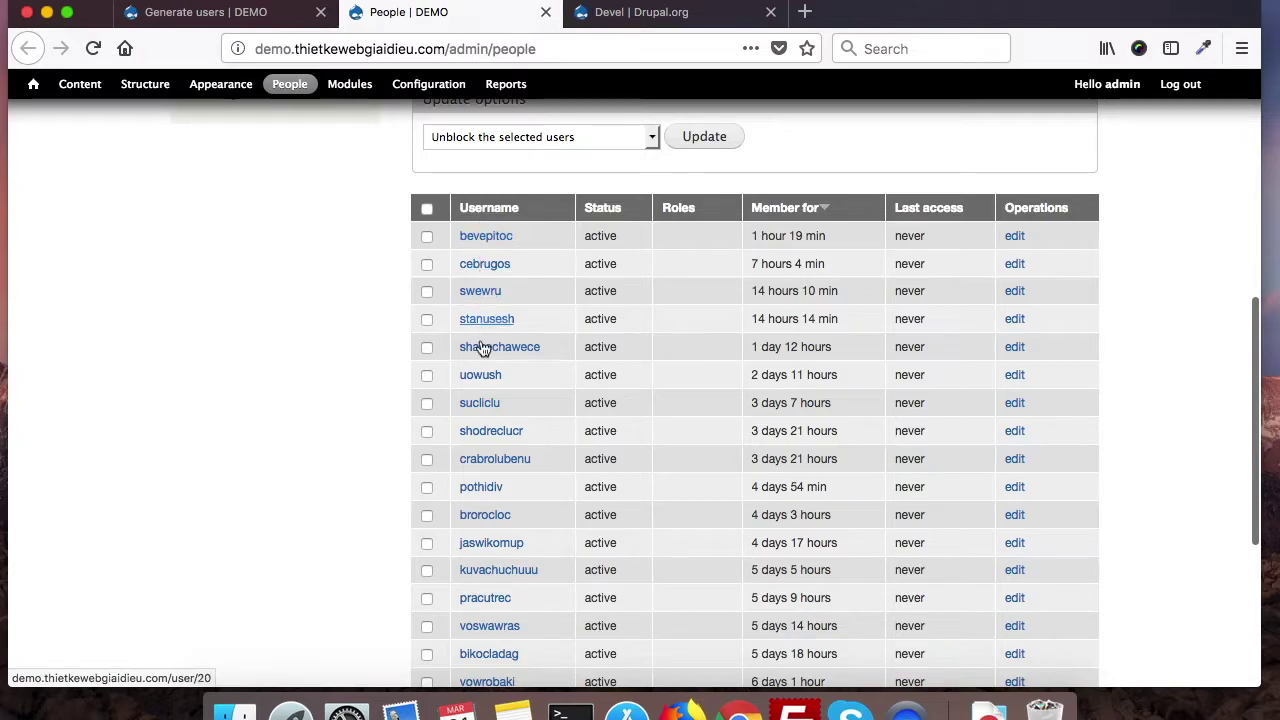
scroll(484, 477, "down", 4)
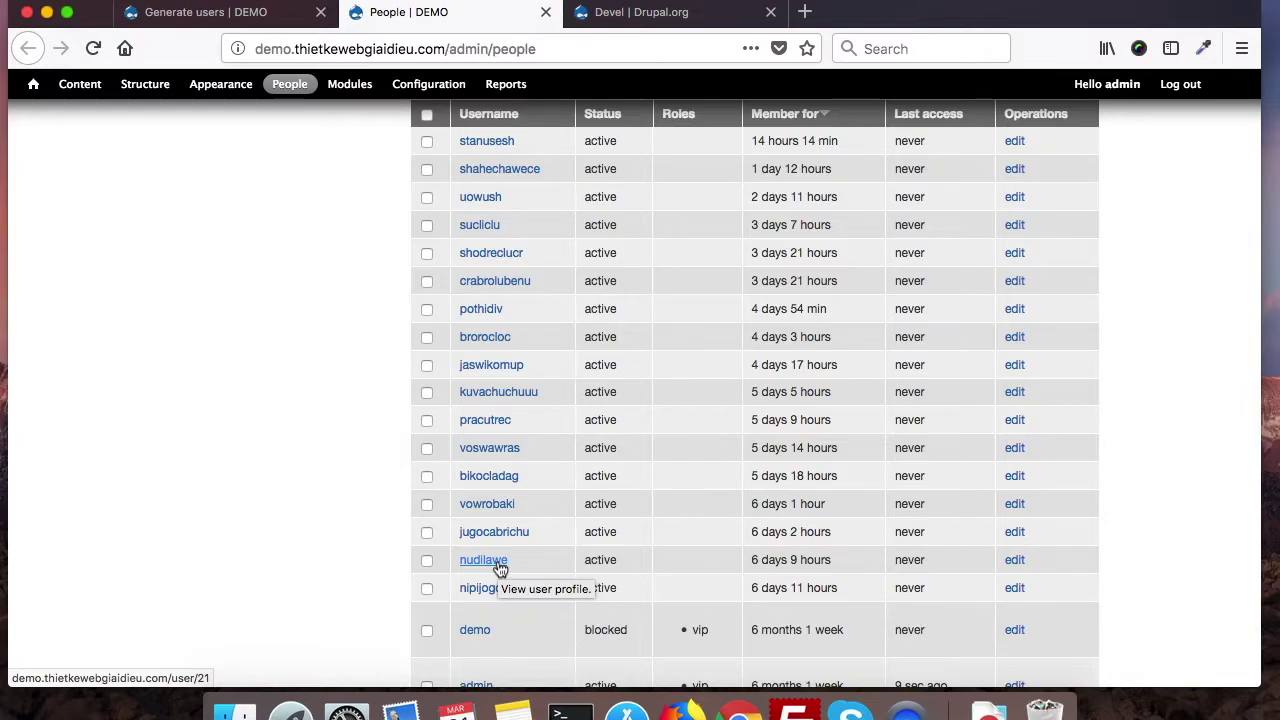
scroll(500, 568, "up", 3)
scroll(500, 568, "up", 2)
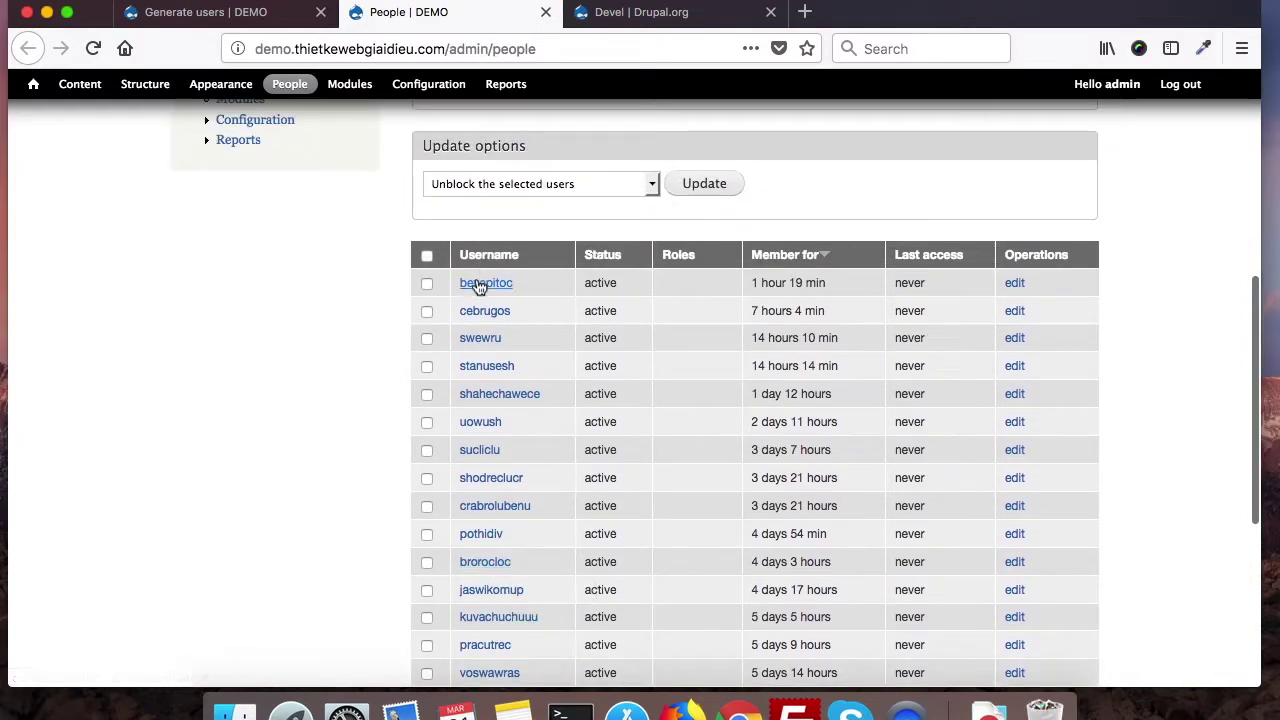
scroll(686, 465, "down", 3)
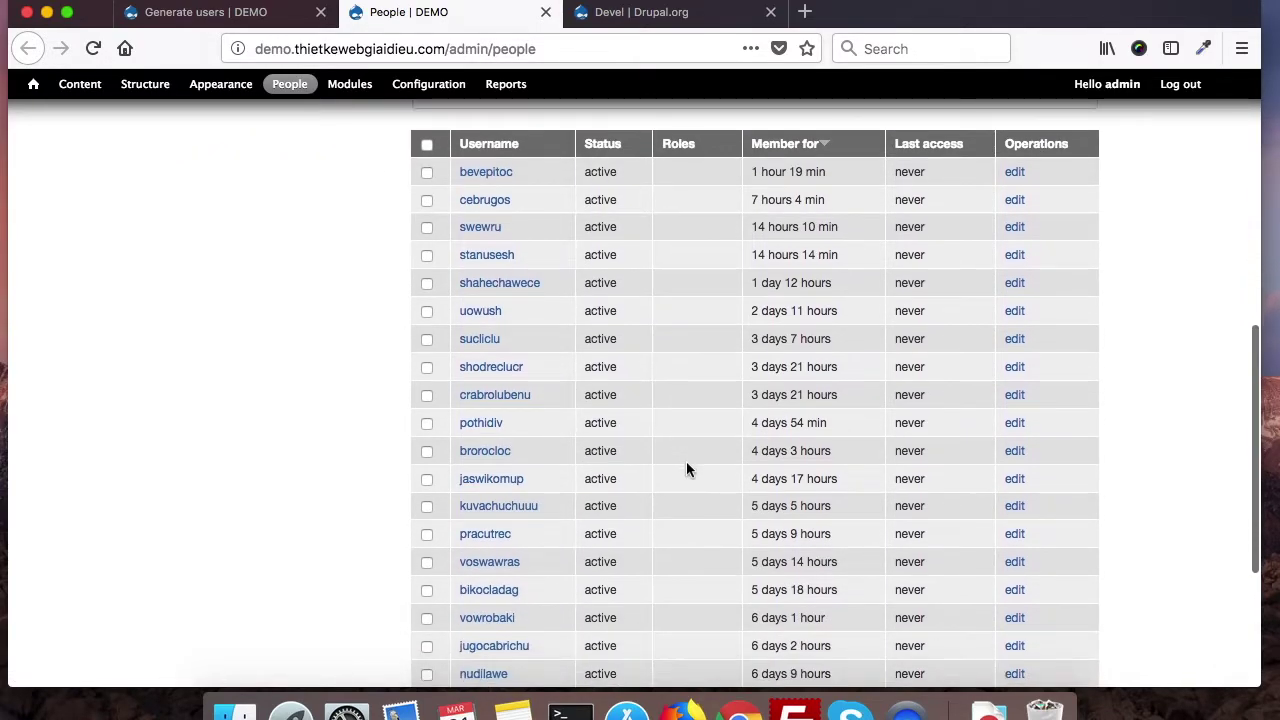
scroll(629, 562, "down", 5)
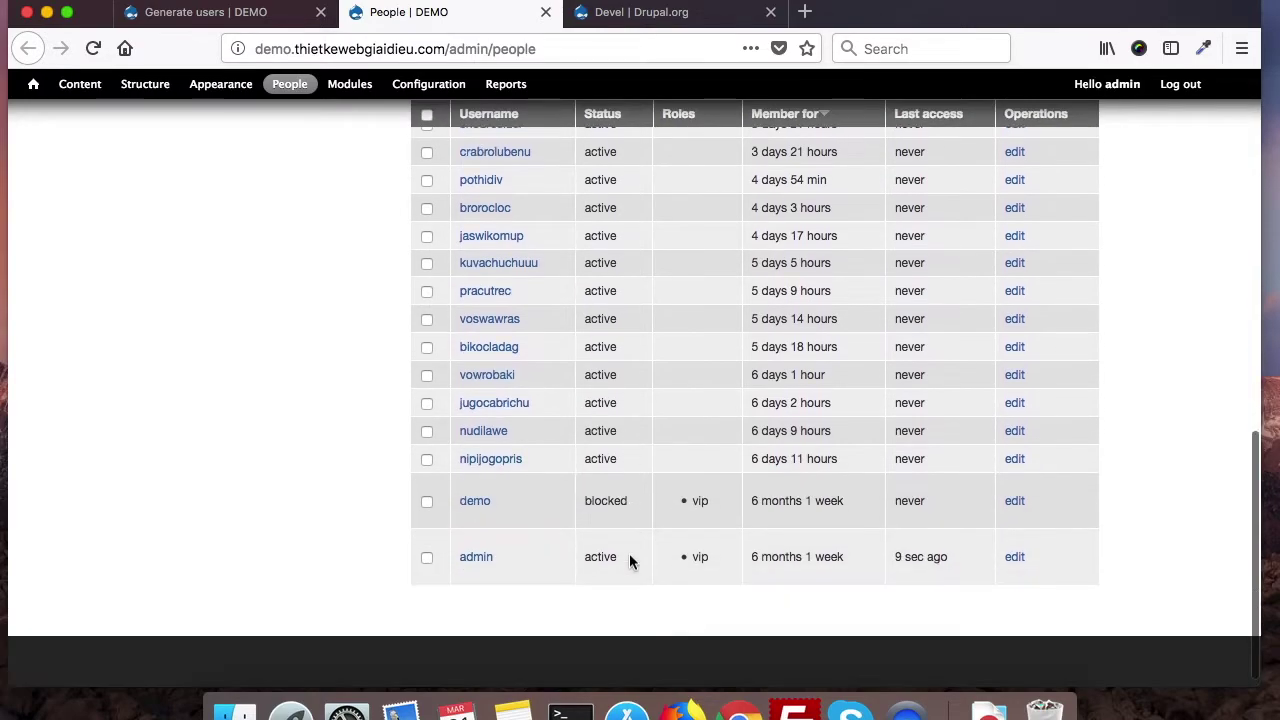
scroll(629, 562, "up", 4)
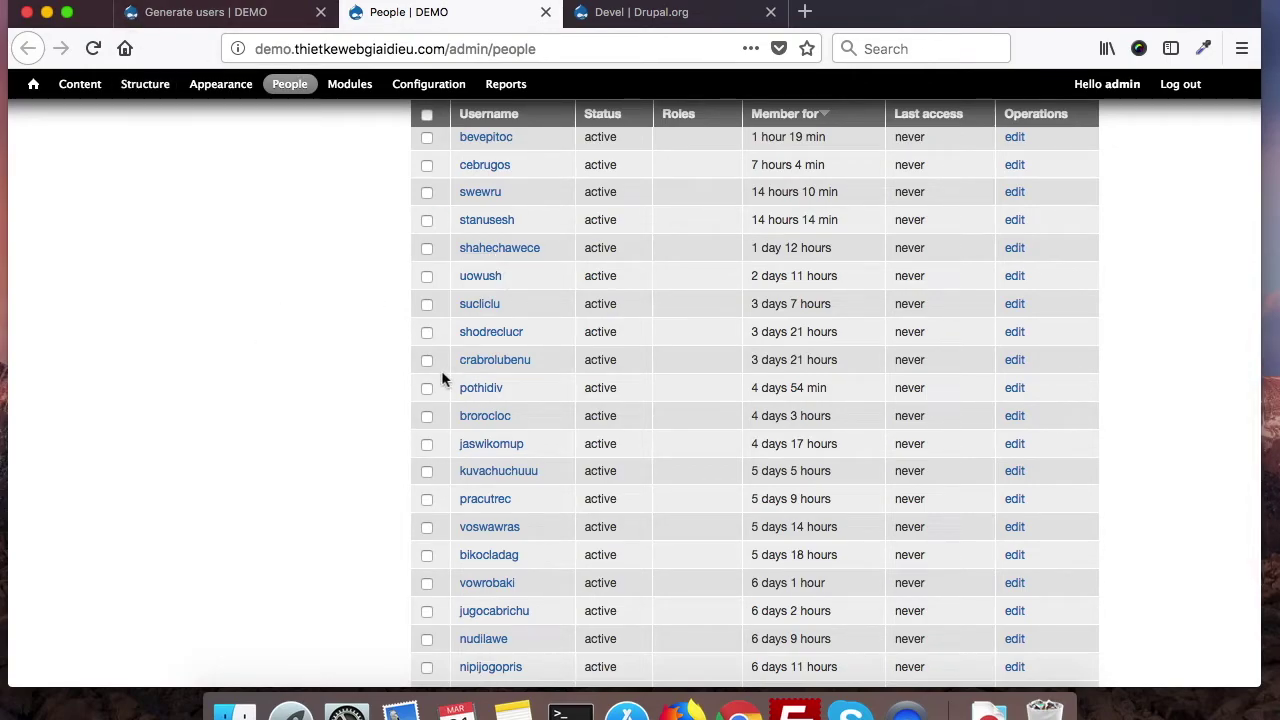
Step: From the Generate users tab, follow the Development breadcrumb back to the generator list
left_click(232, 12)
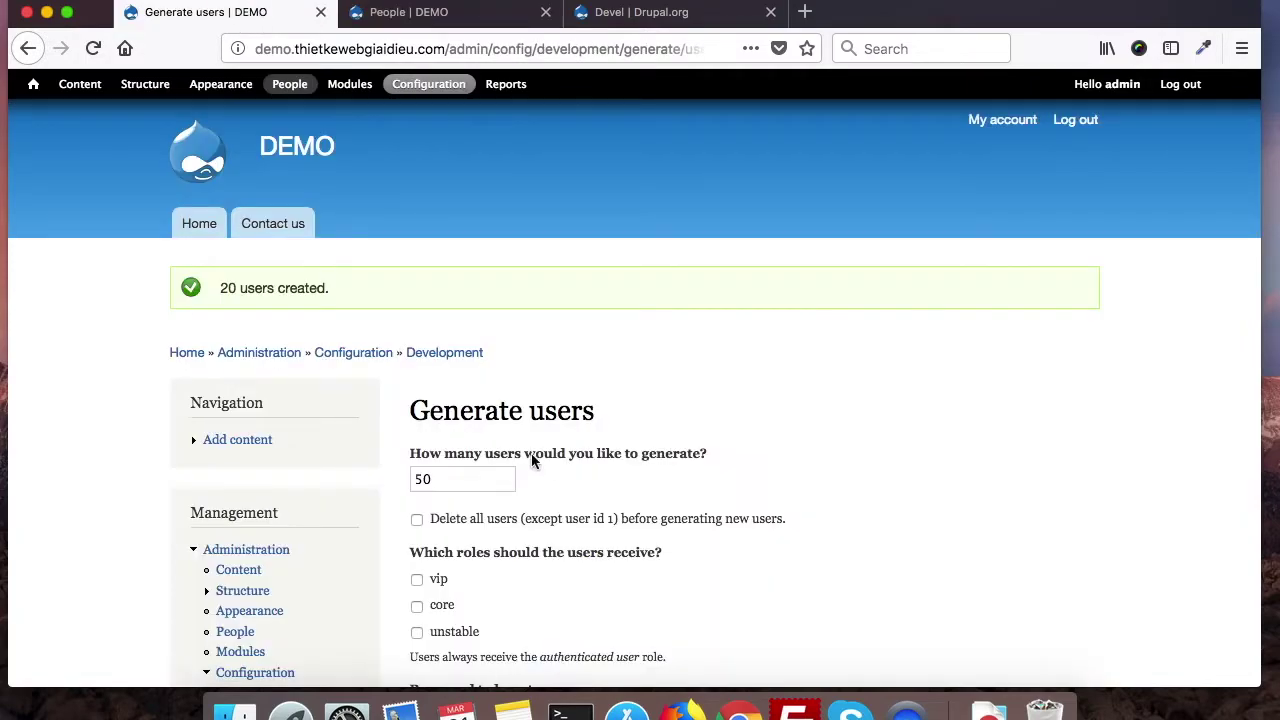
scroll(502, 458, "down", 3)
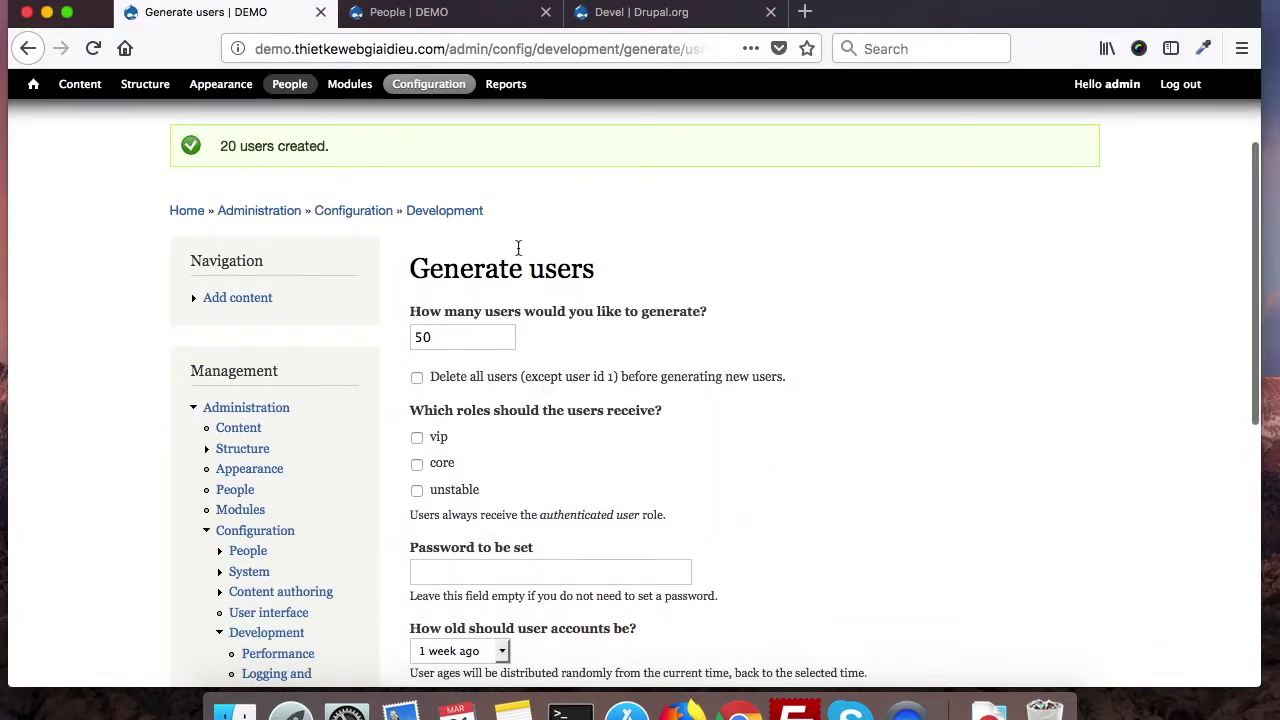
left_click(440, 212)
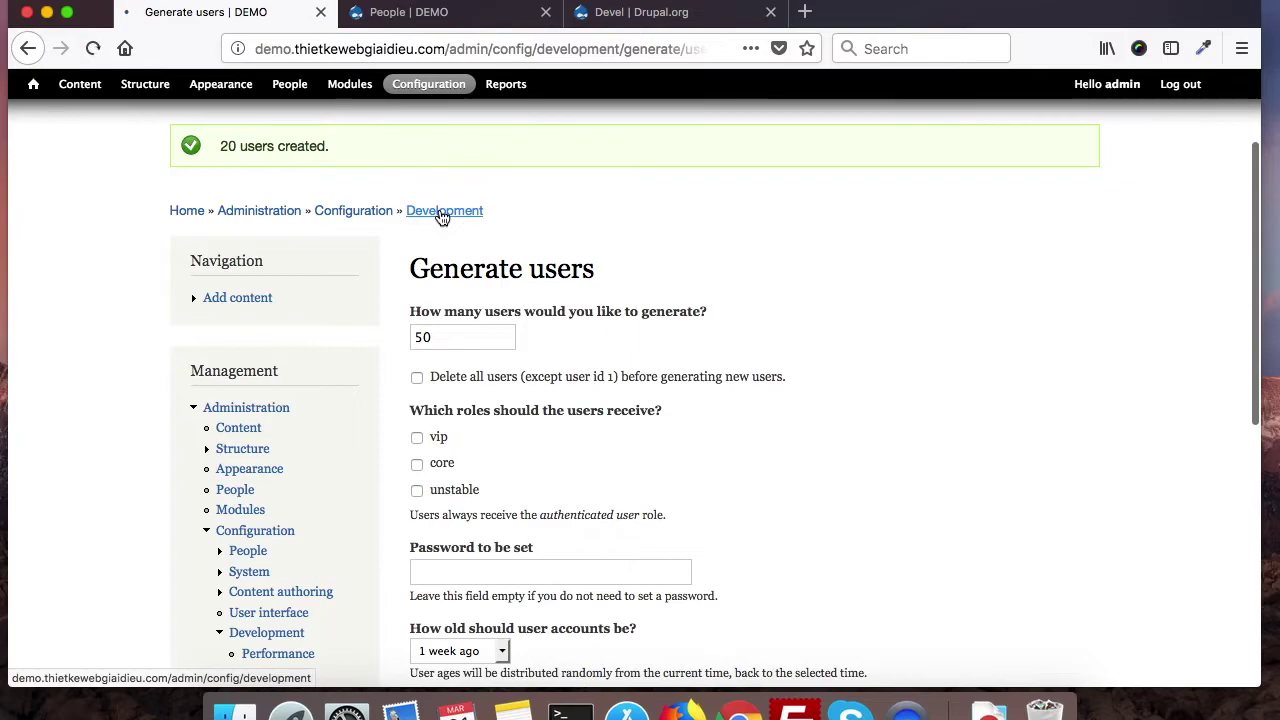
scroll(785, 497, "down", 4)
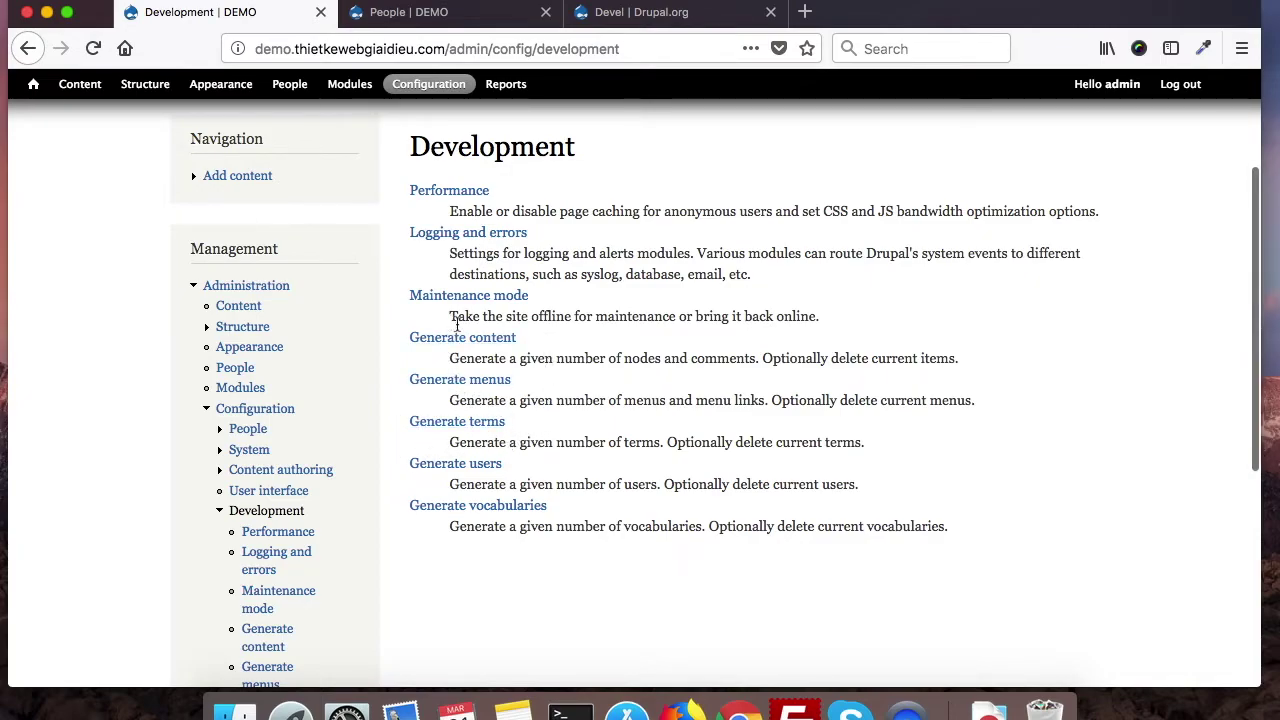
Step: Generate 10 random 12-character terms in the brand vocabulary, not country
left_click(447, 424)
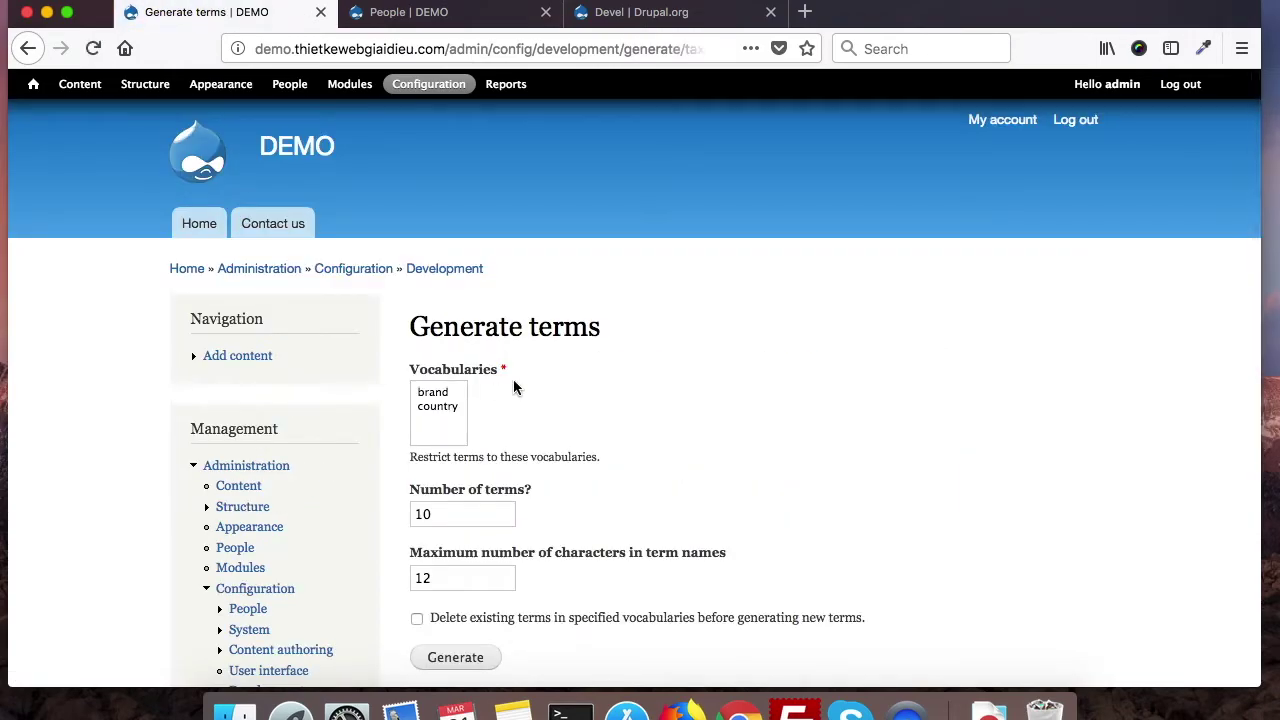
scroll(581, 466, "down", 2)
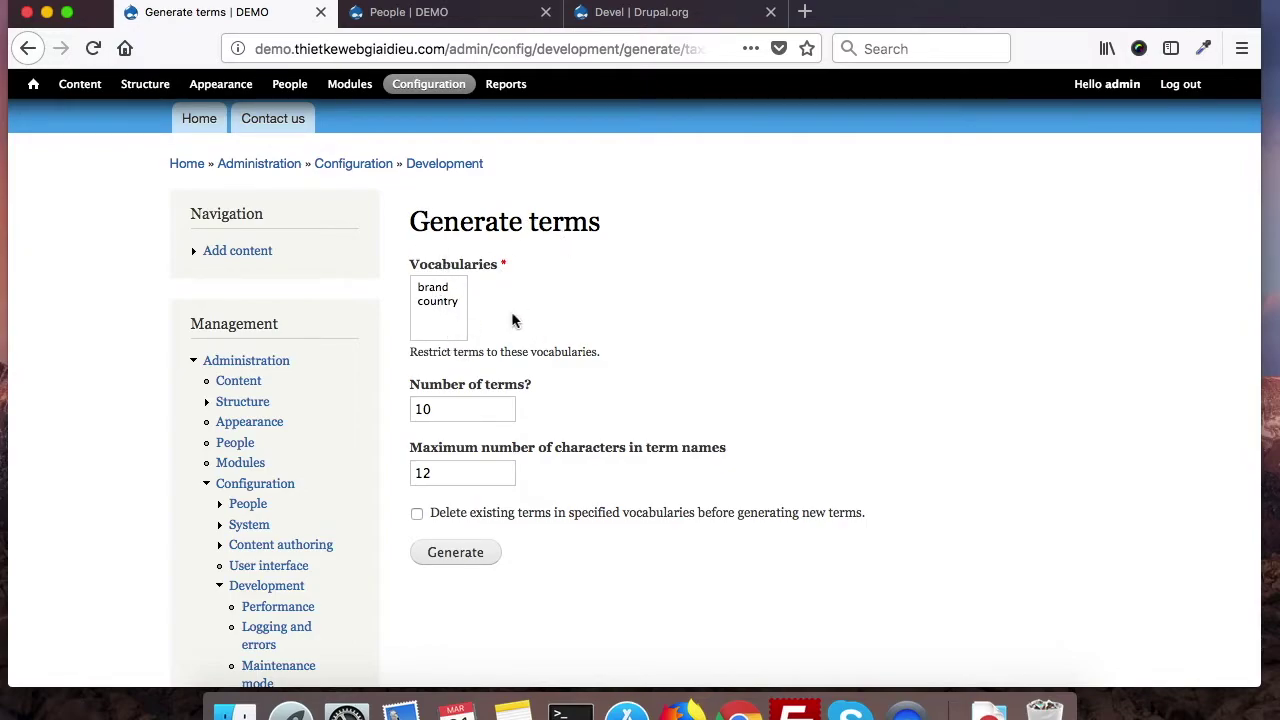
left_click(432, 303)
scroll(517, 449, "down", 3)
scroll(517, 449, "up", 4)
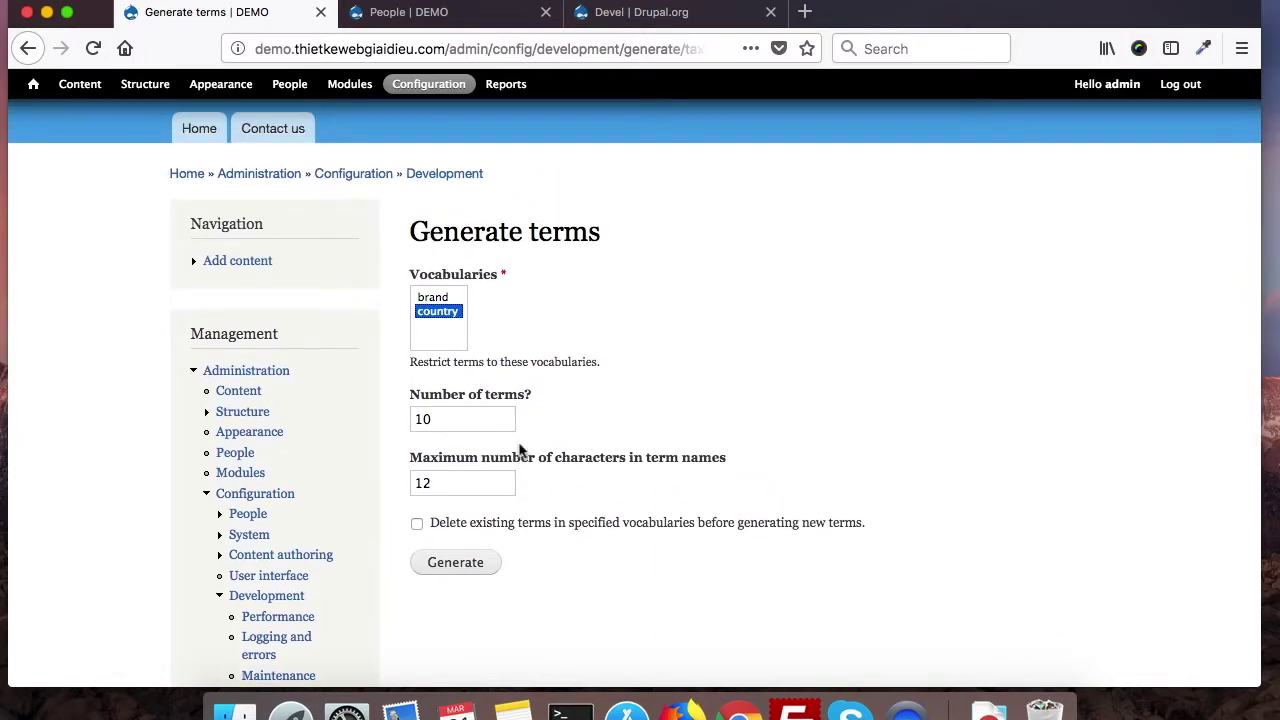
left_click(444, 298)
left_click(458, 564)
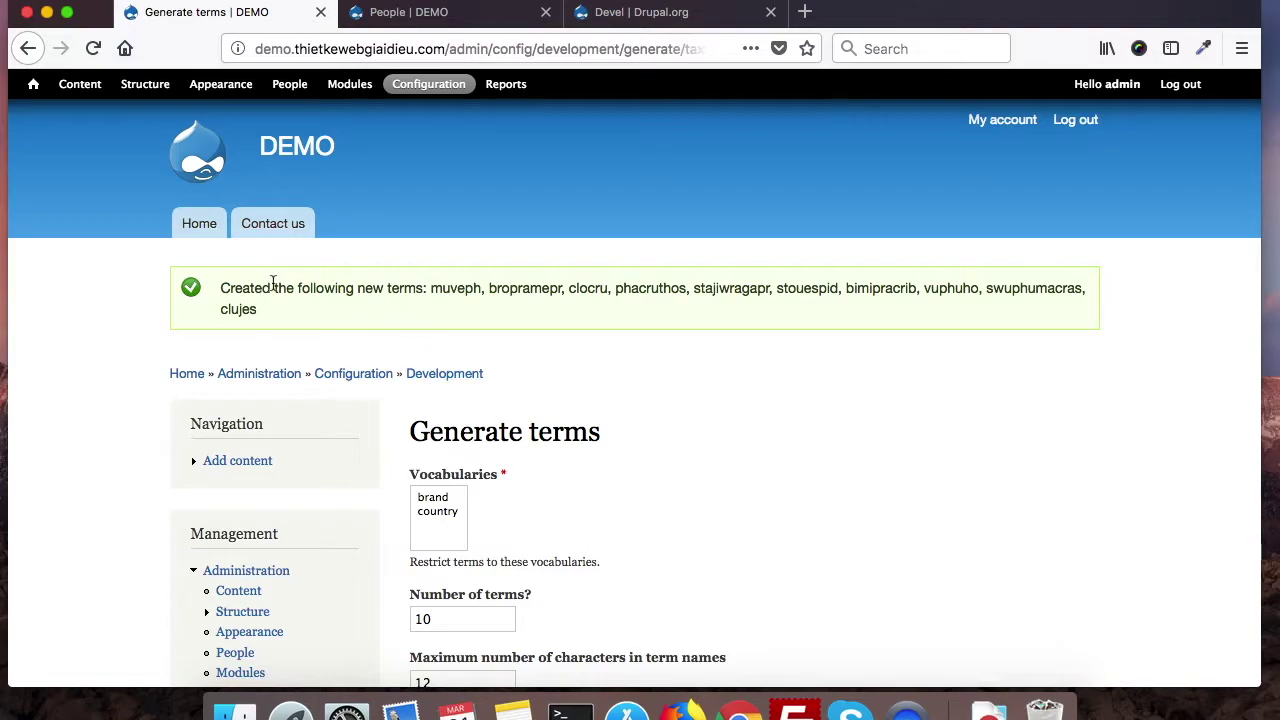
Step: List the Brand vocabulary's terms via Structure > Taxonomy and review those nested under Samsung, Sony and Toshiba
left_click(143, 86)
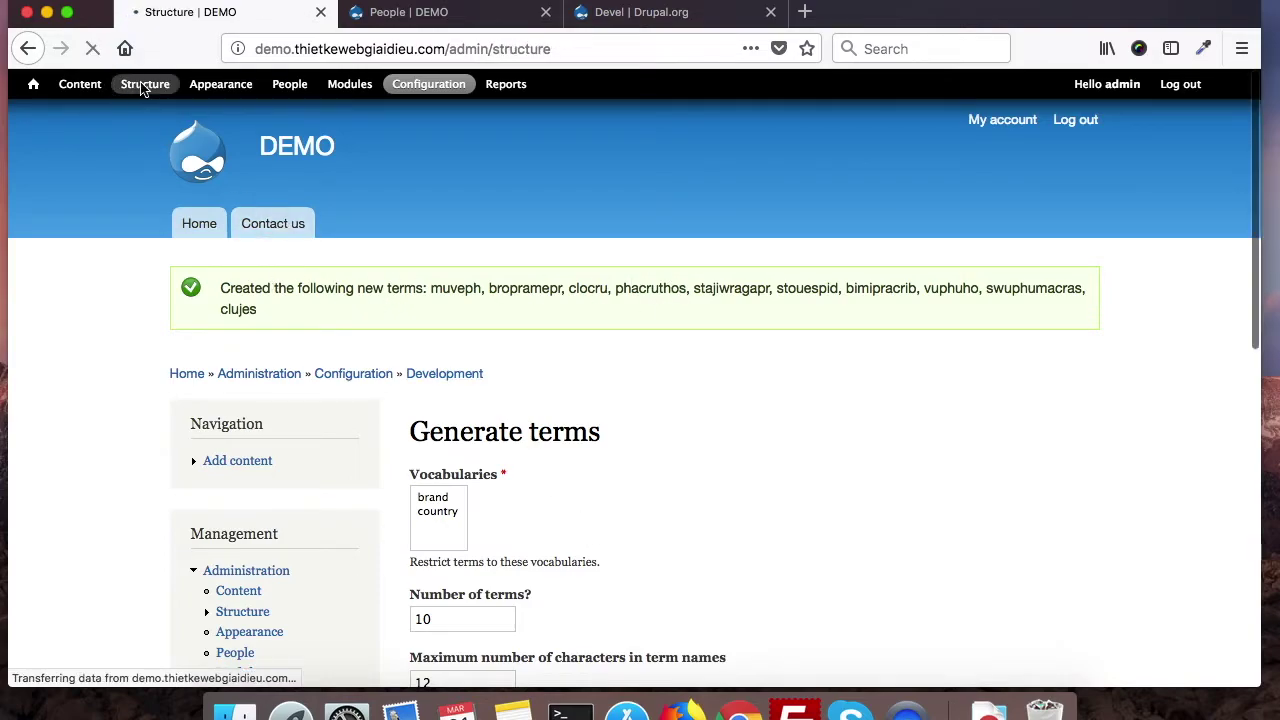
left_click(446, 499)
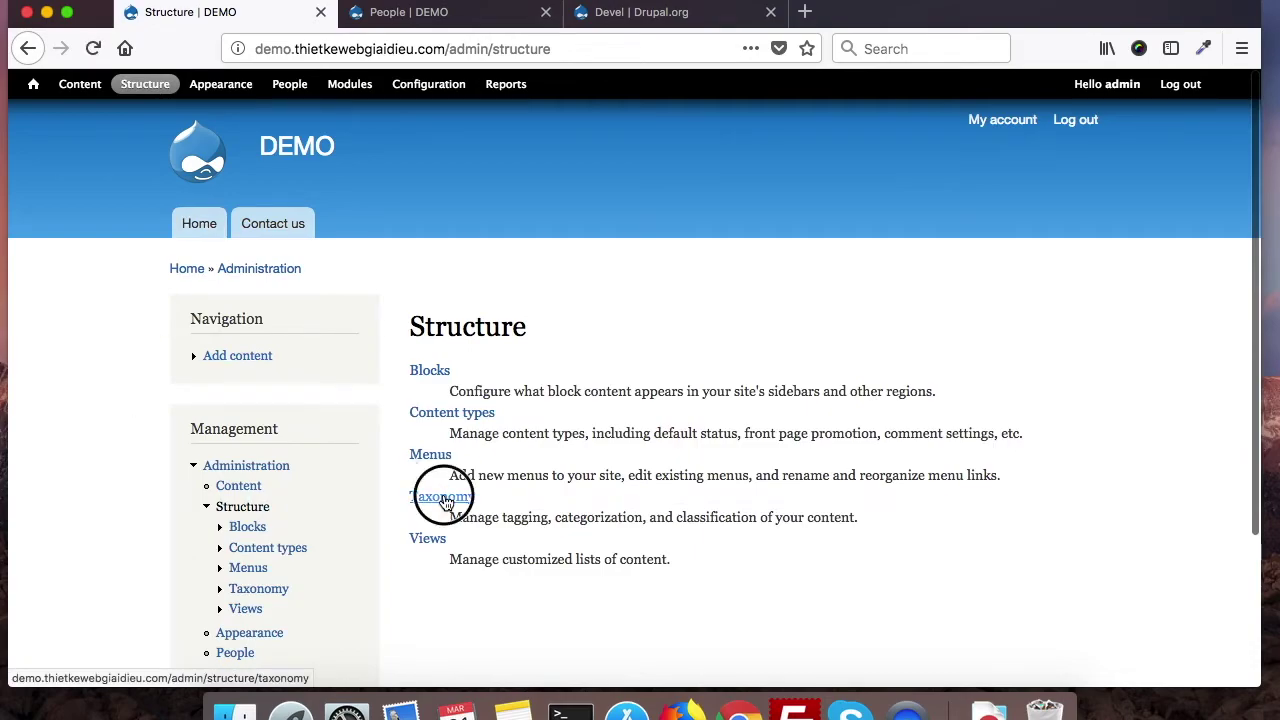
scroll(443, 493, "down", 3)
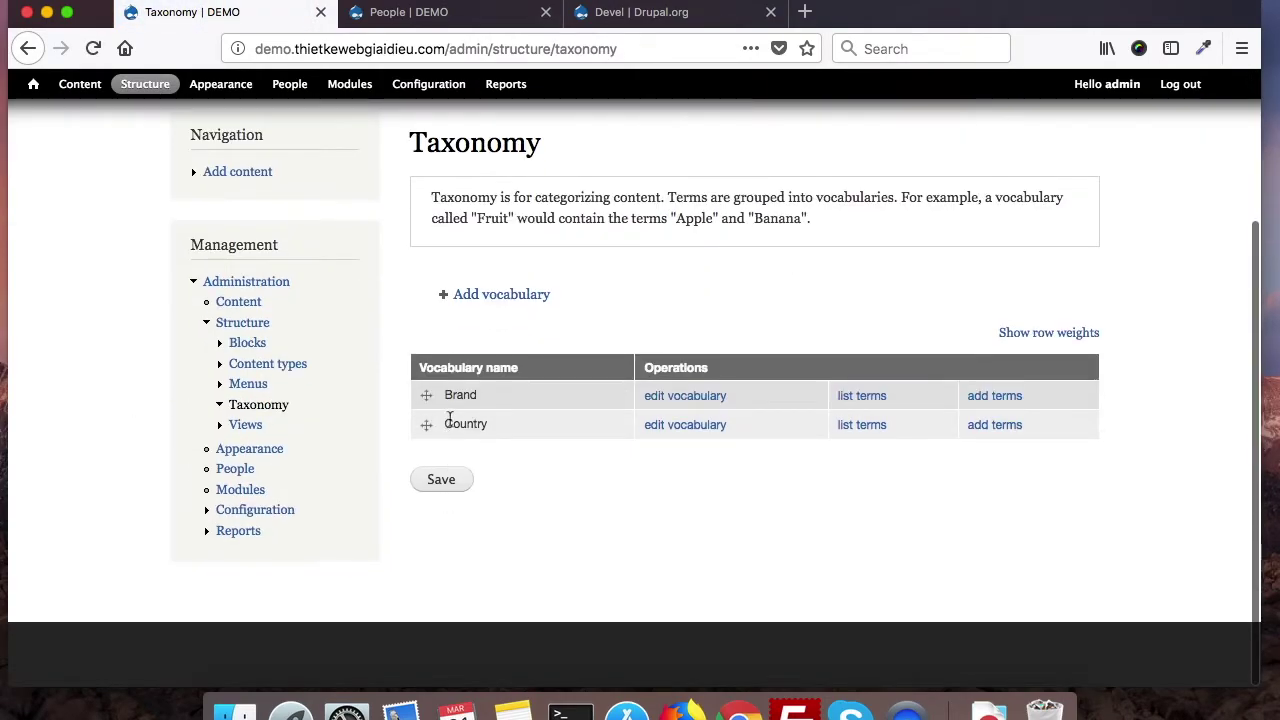
left_click(847, 397)
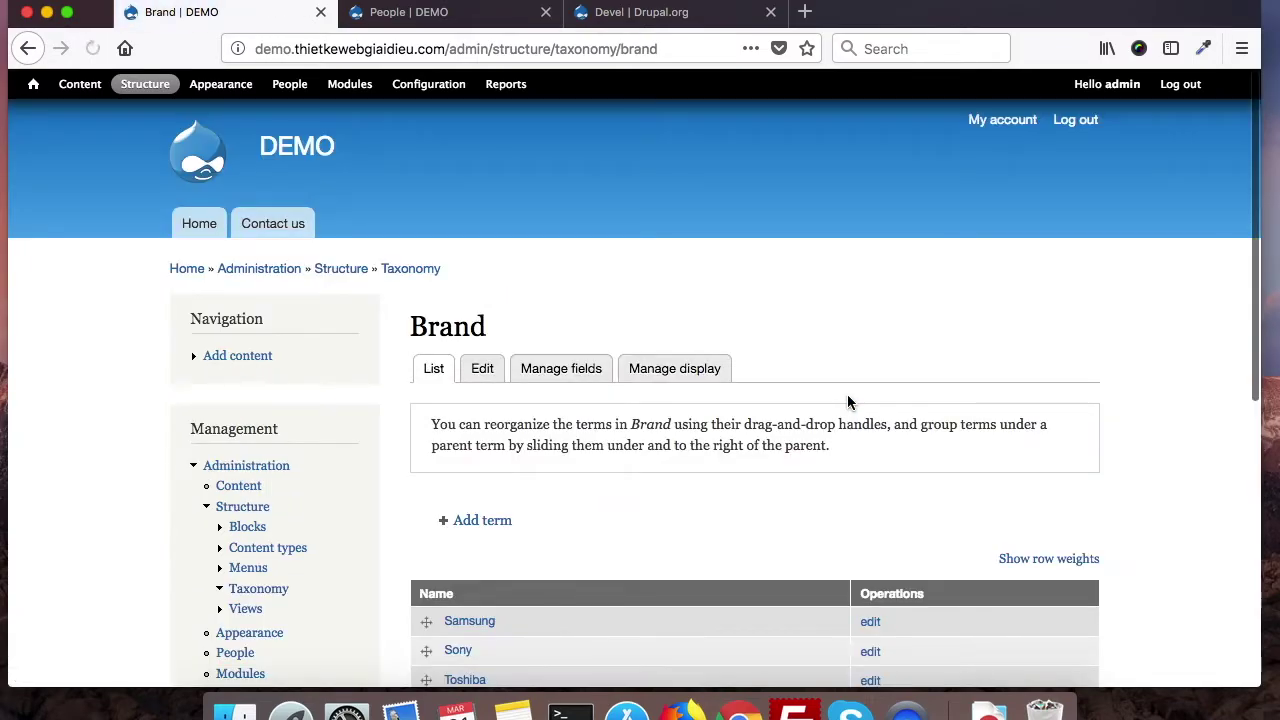
scroll(696, 520, "down", 4)
scroll(574, 566, "down", 3)
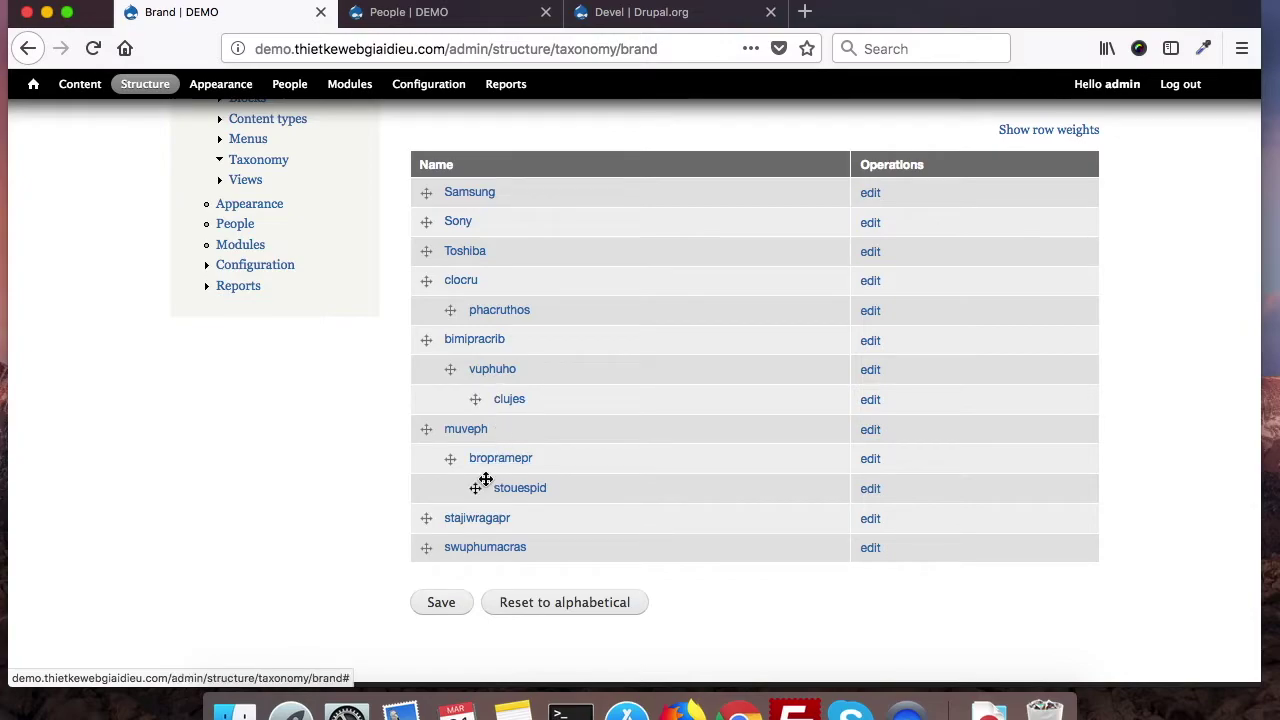
scroll(487, 436, "up", 1)
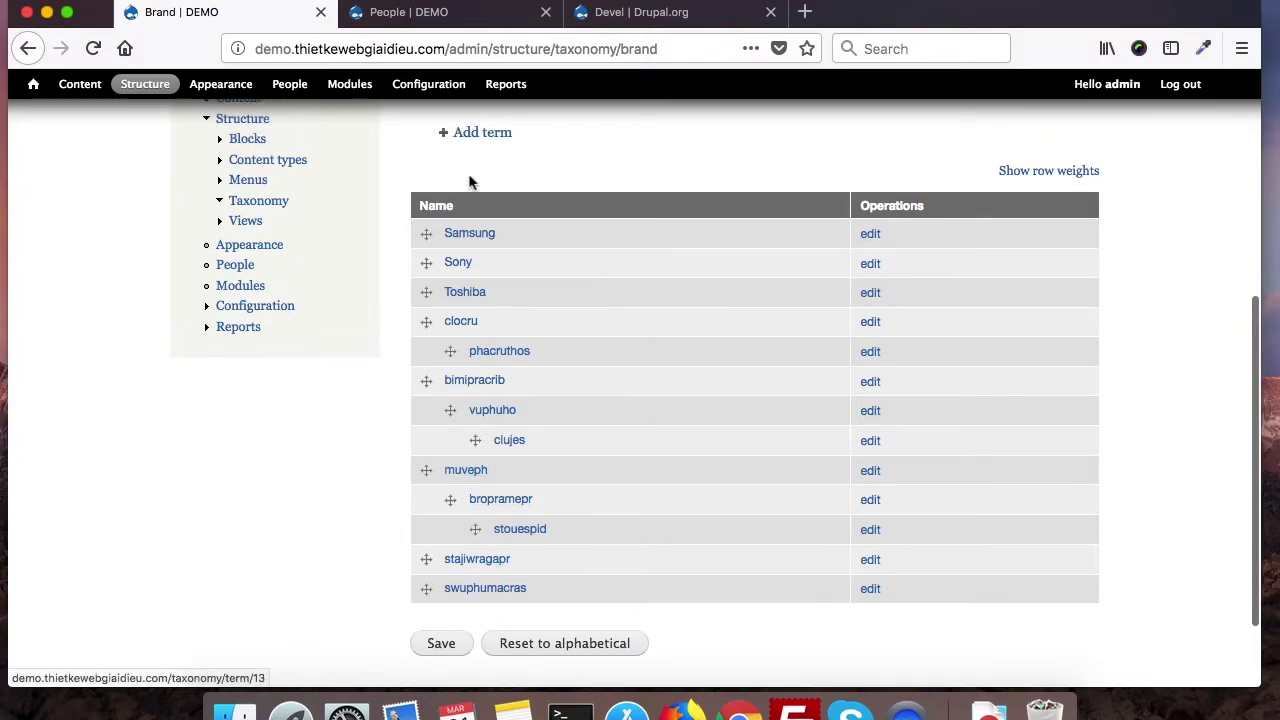
scroll(490, 482, "up", 1)
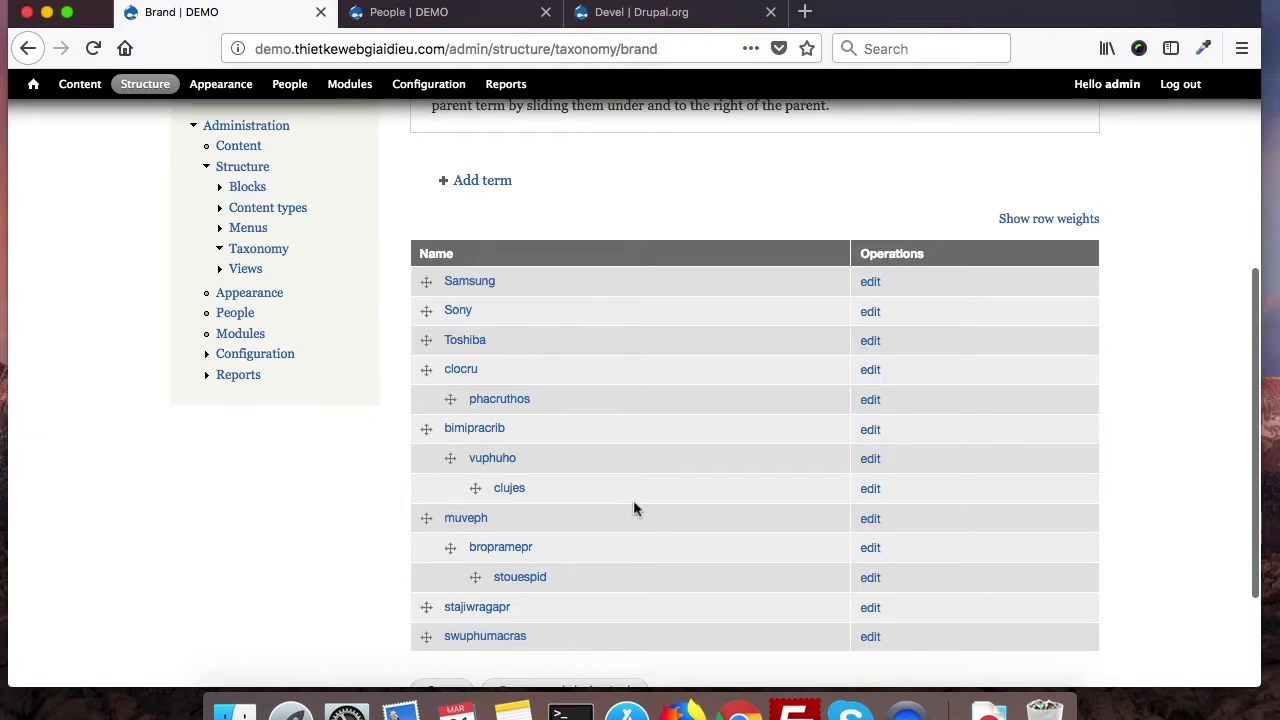
scroll(383, 544, "up", 5)
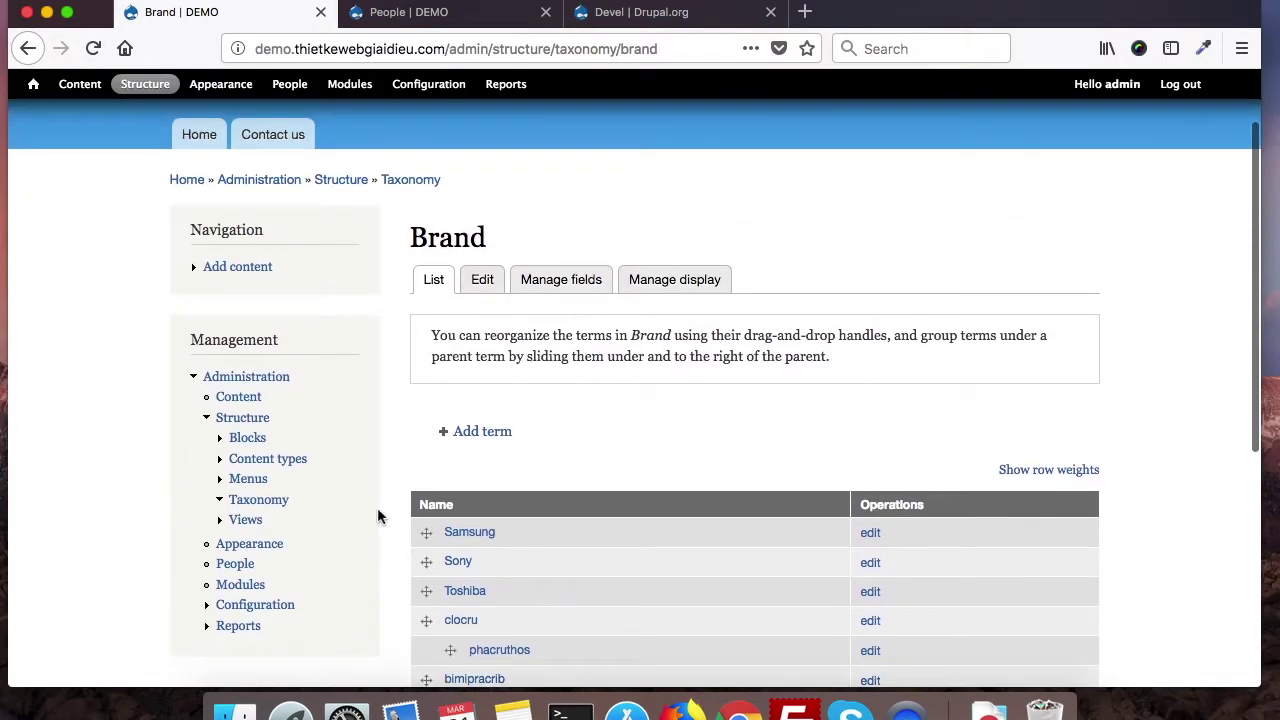
scroll(360, 426, "up", 2)
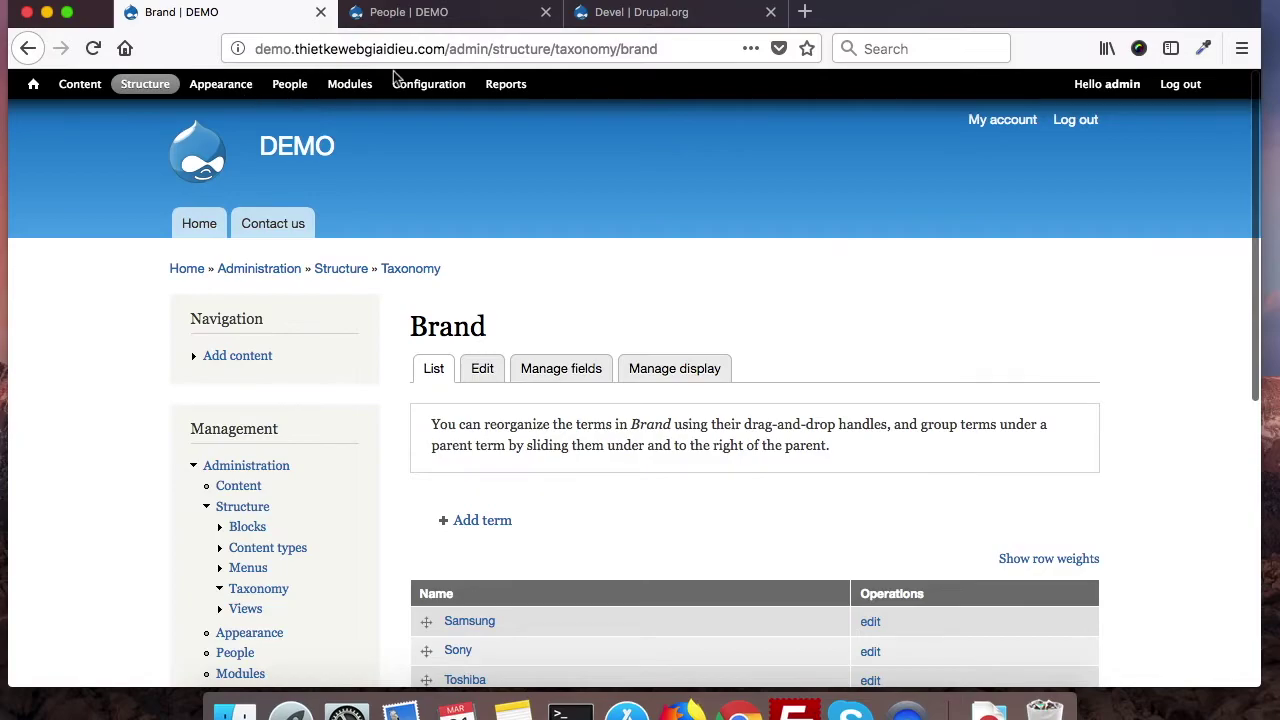
Step: Show the Configuration page's Development section with Generate content, menus, terms and users
left_click(422, 88)
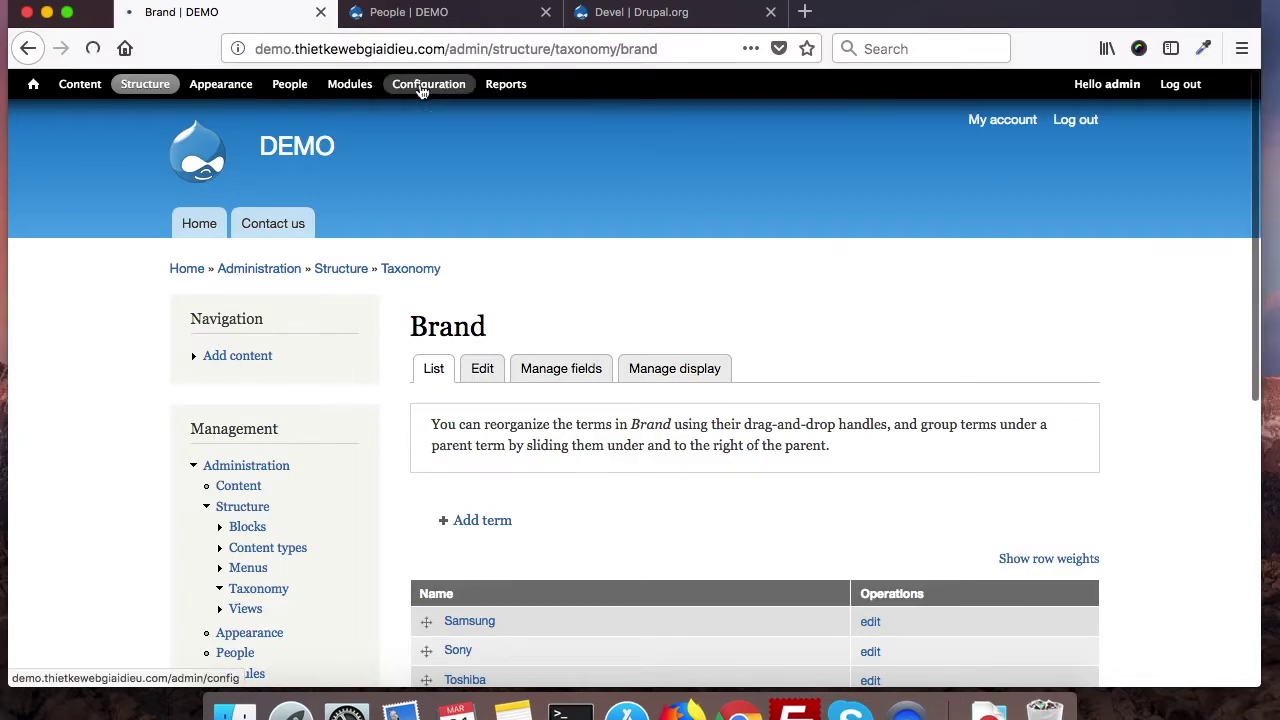
scroll(520, 576, "down", 4)
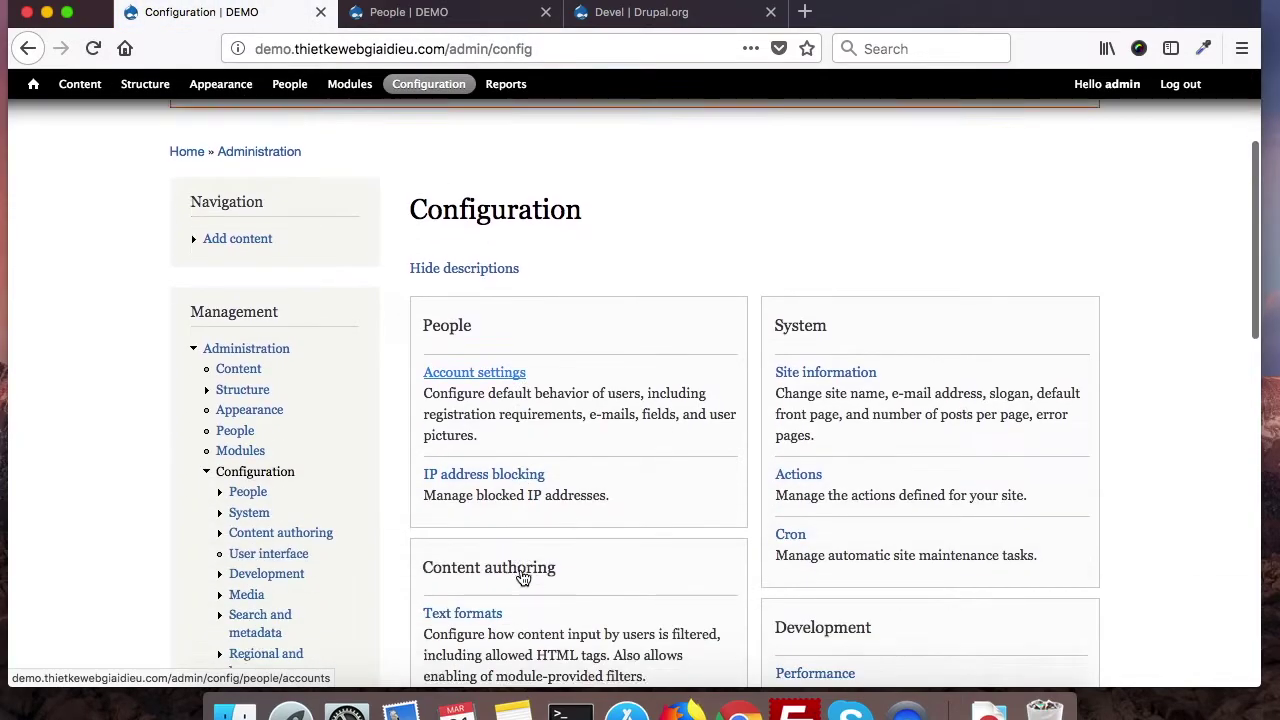
scroll(522, 575, "up", 5)
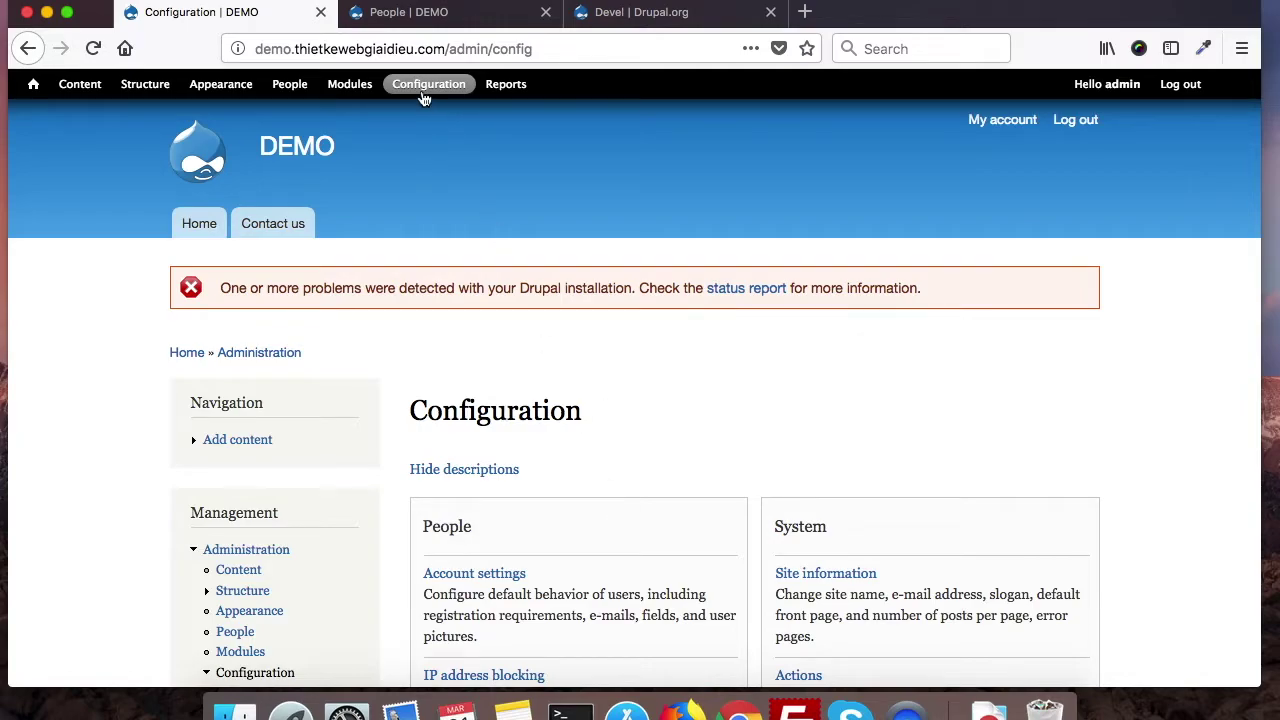
scroll(706, 586, "down", 5)
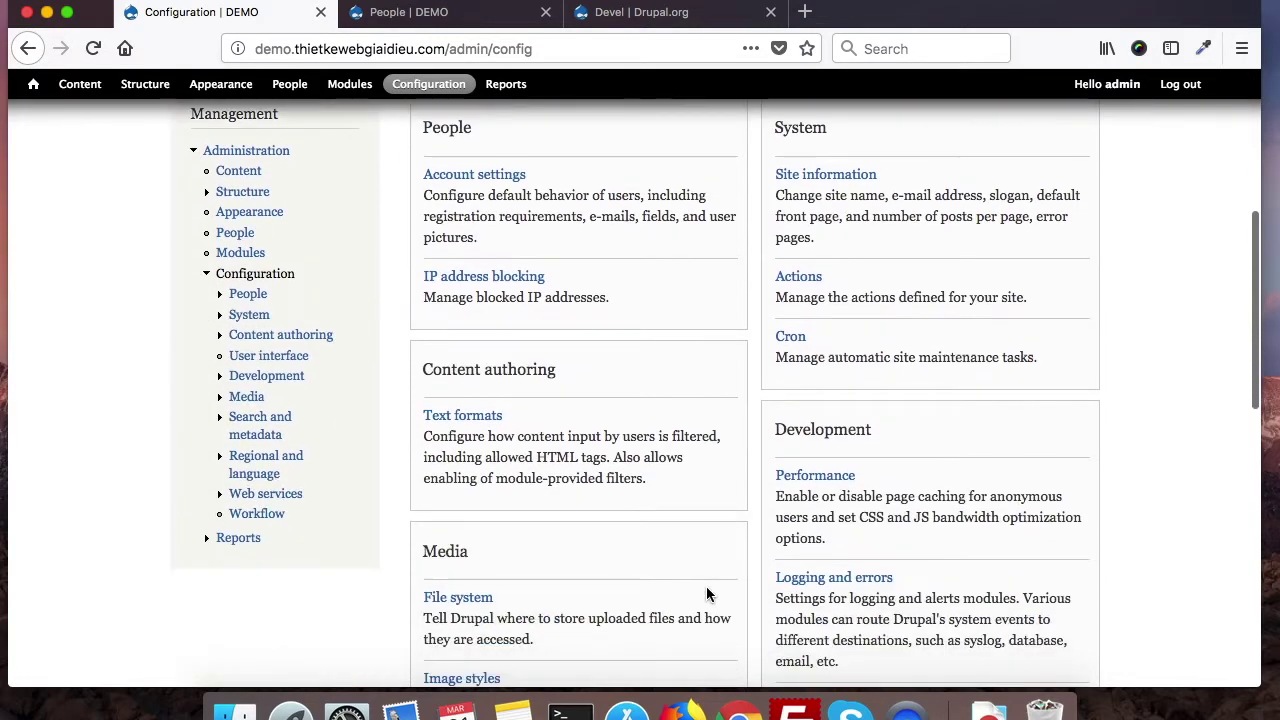
scroll(706, 586, "down", 2)
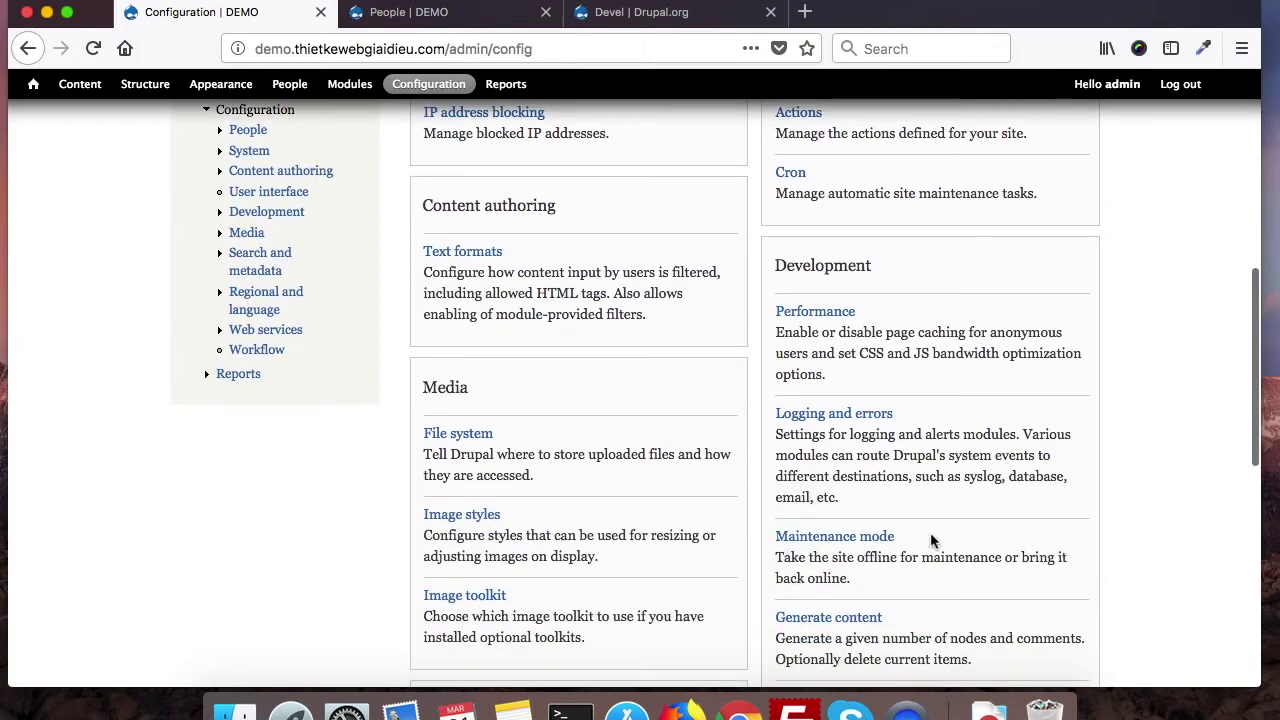
scroll(930, 541, "down", 4)
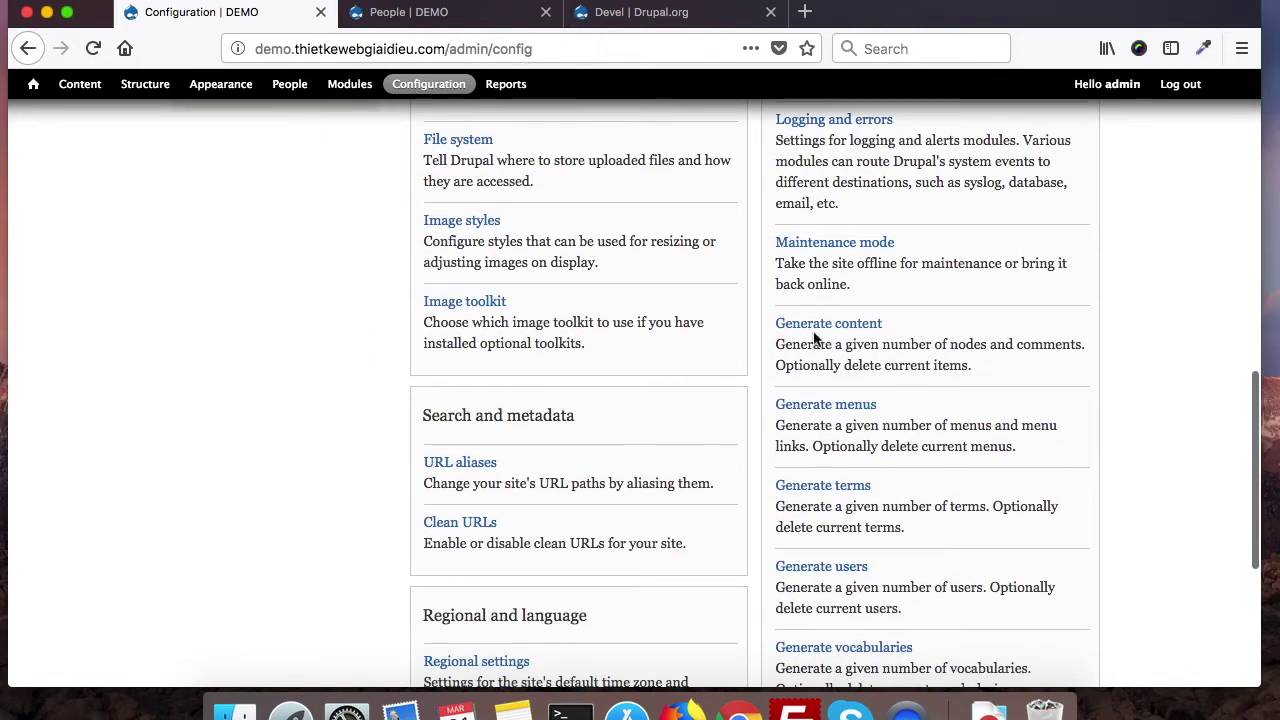
scroll(838, 365, "up", 1)
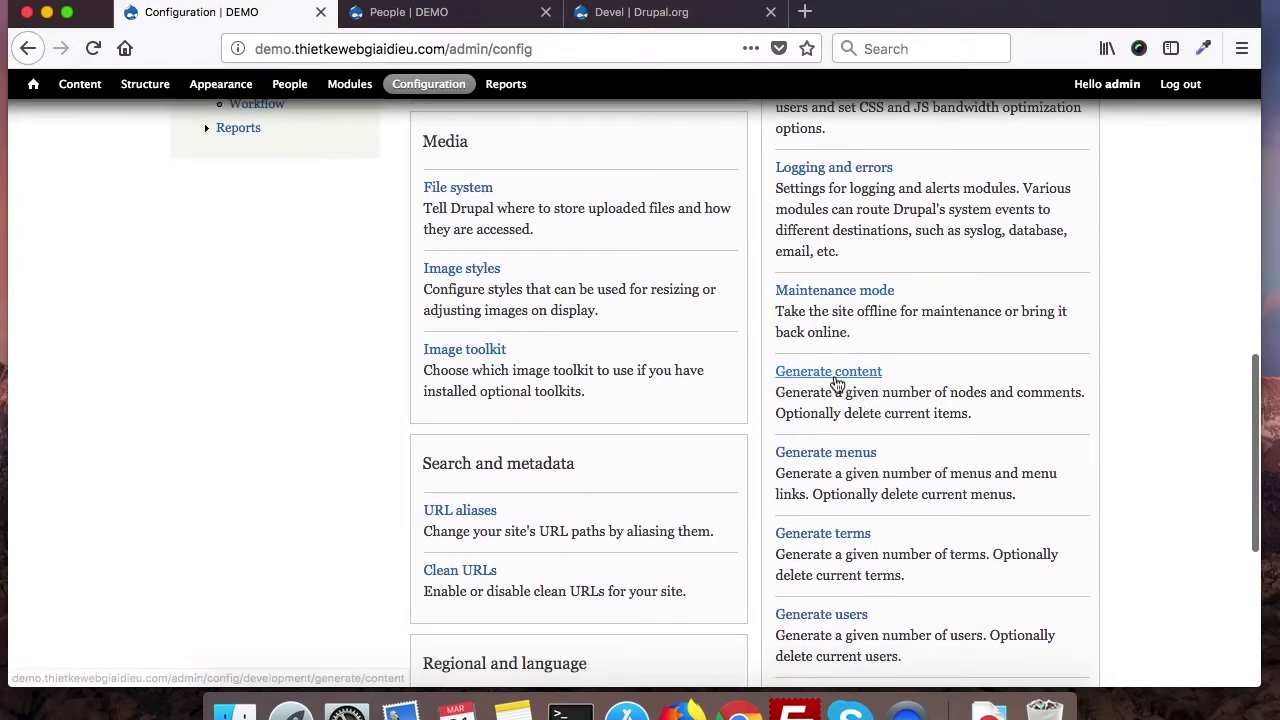
Step: Open the Generate content form and select Product as the content type
left_click(836, 383)
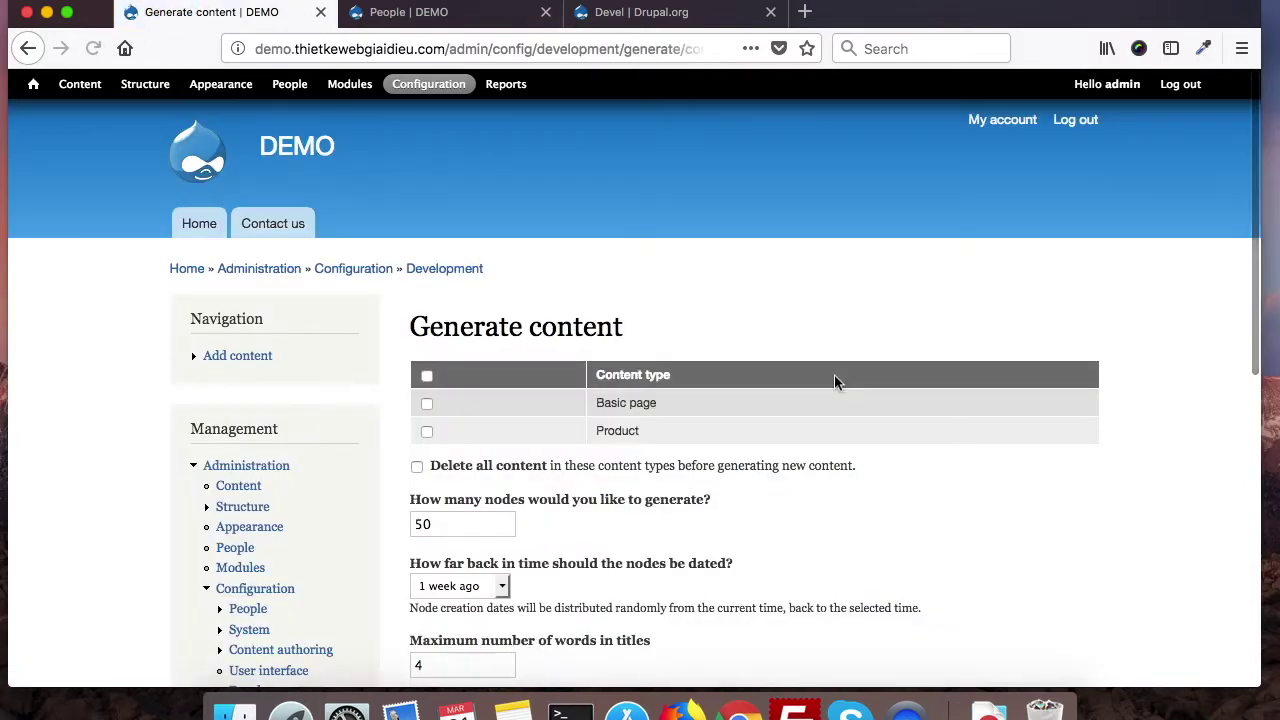
scroll(755, 539, "down", 2)
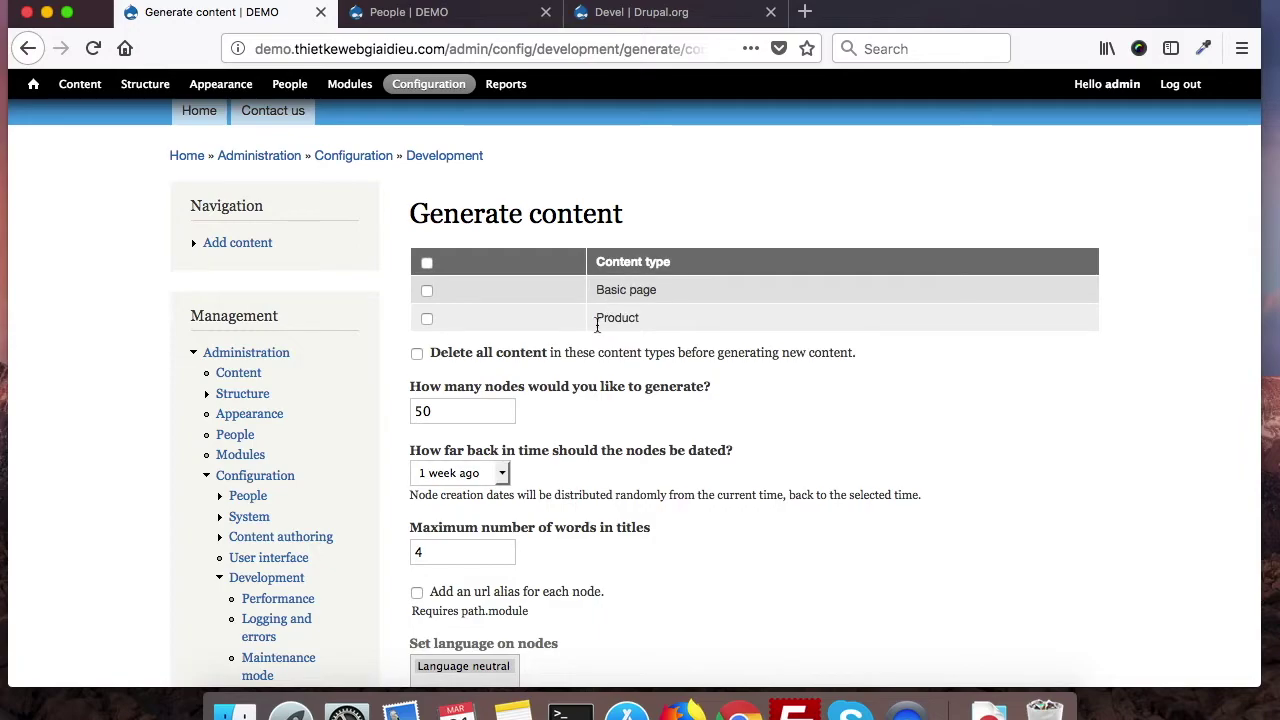
left_click(428, 318)
scroll(590, 597, "down", 3)
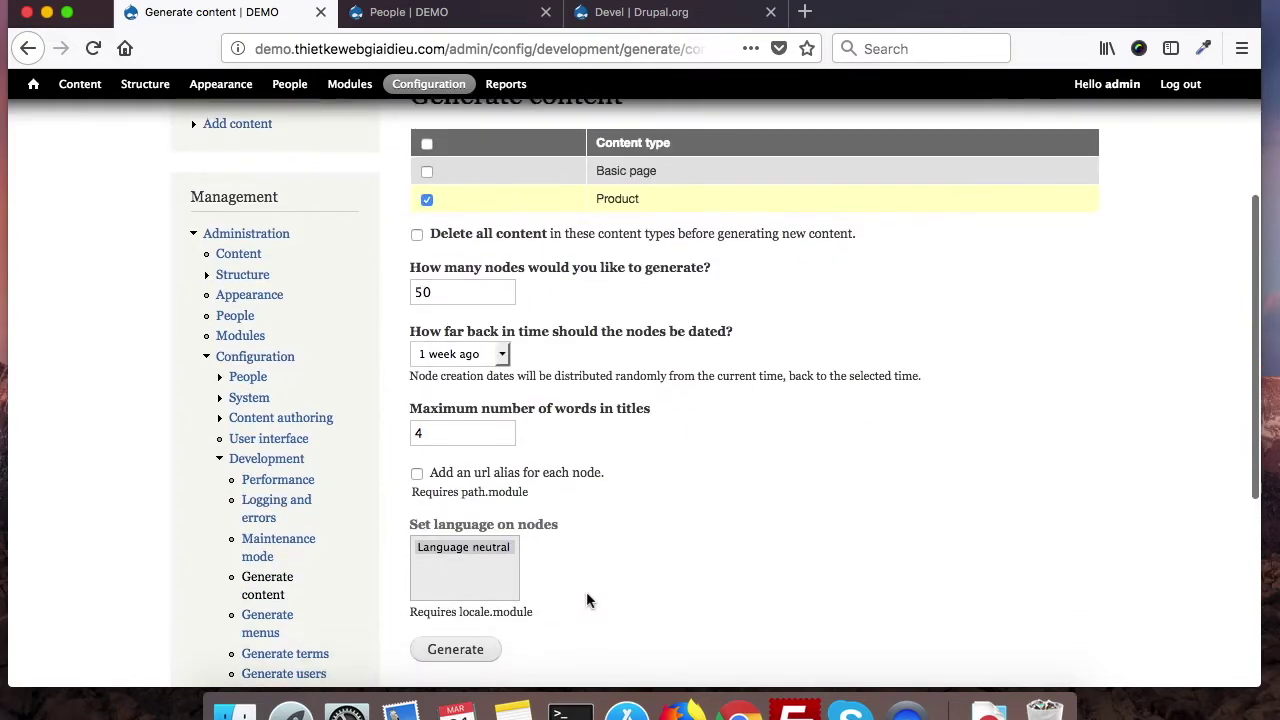
Step: Change the node count from 50 to 150 and generate the Product nodes
left_click(420, 288)
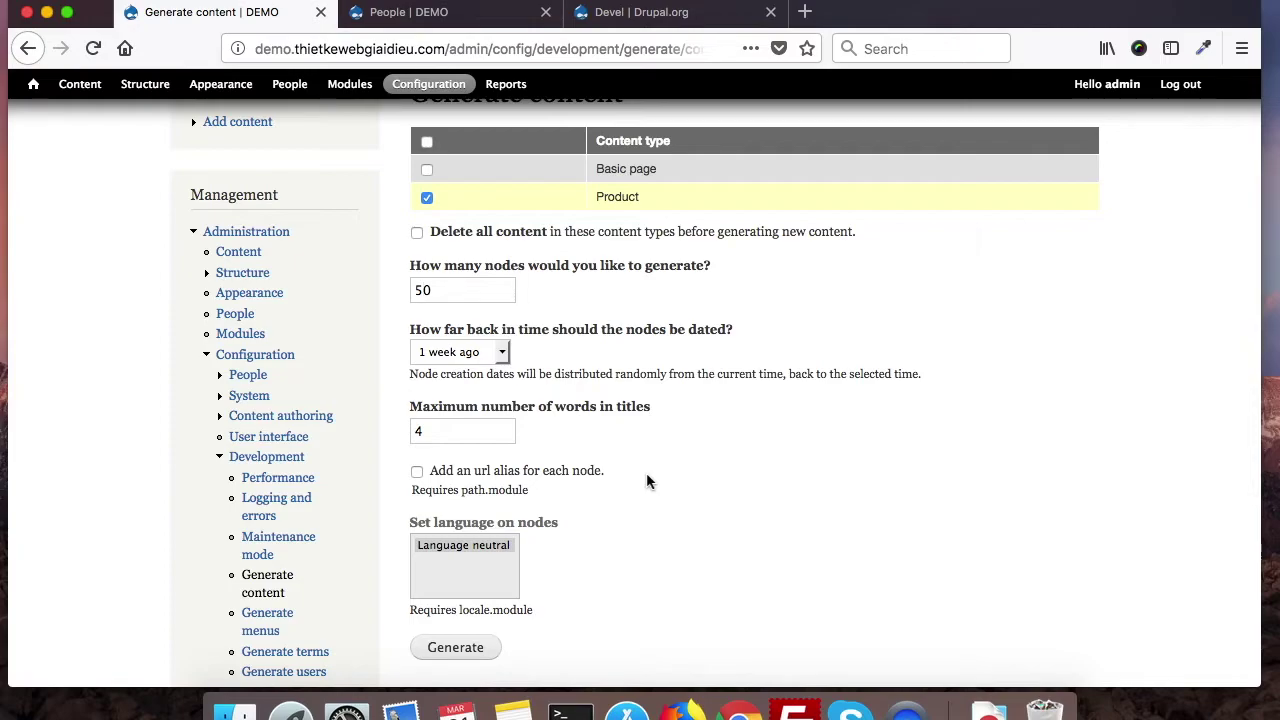
key("Left")
type("1")
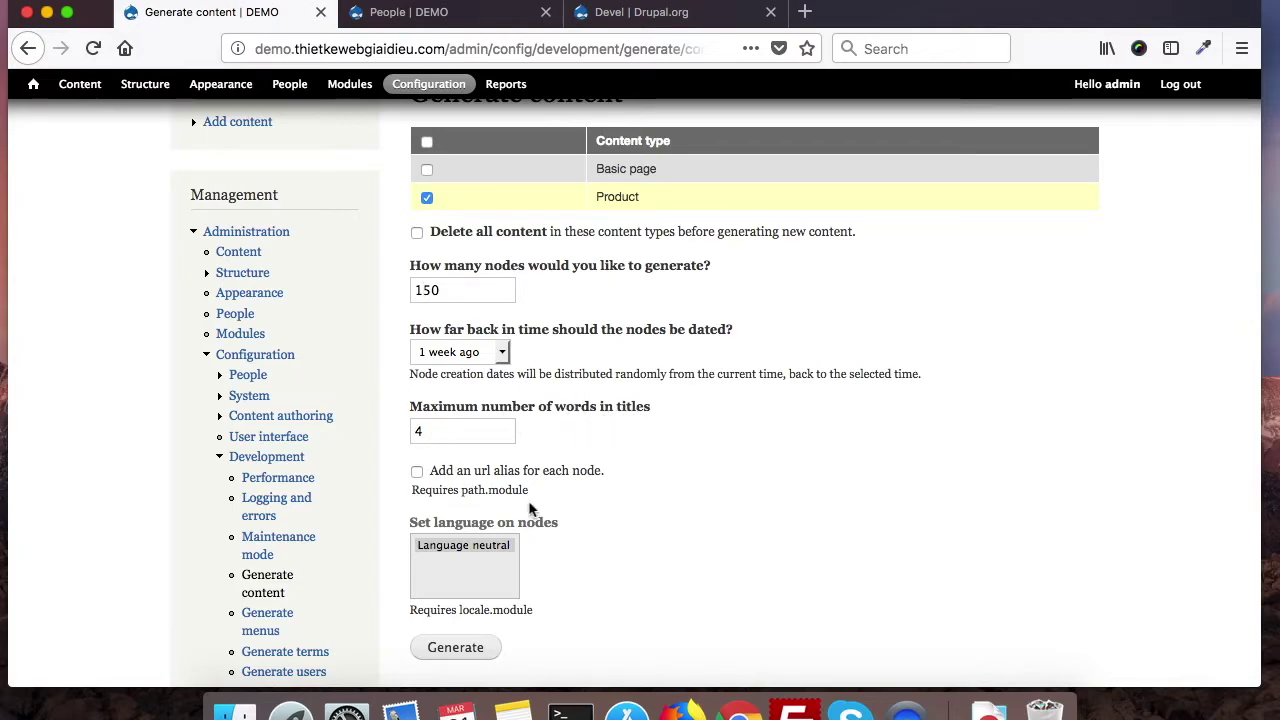
scroll(574, 570, "down", 2)
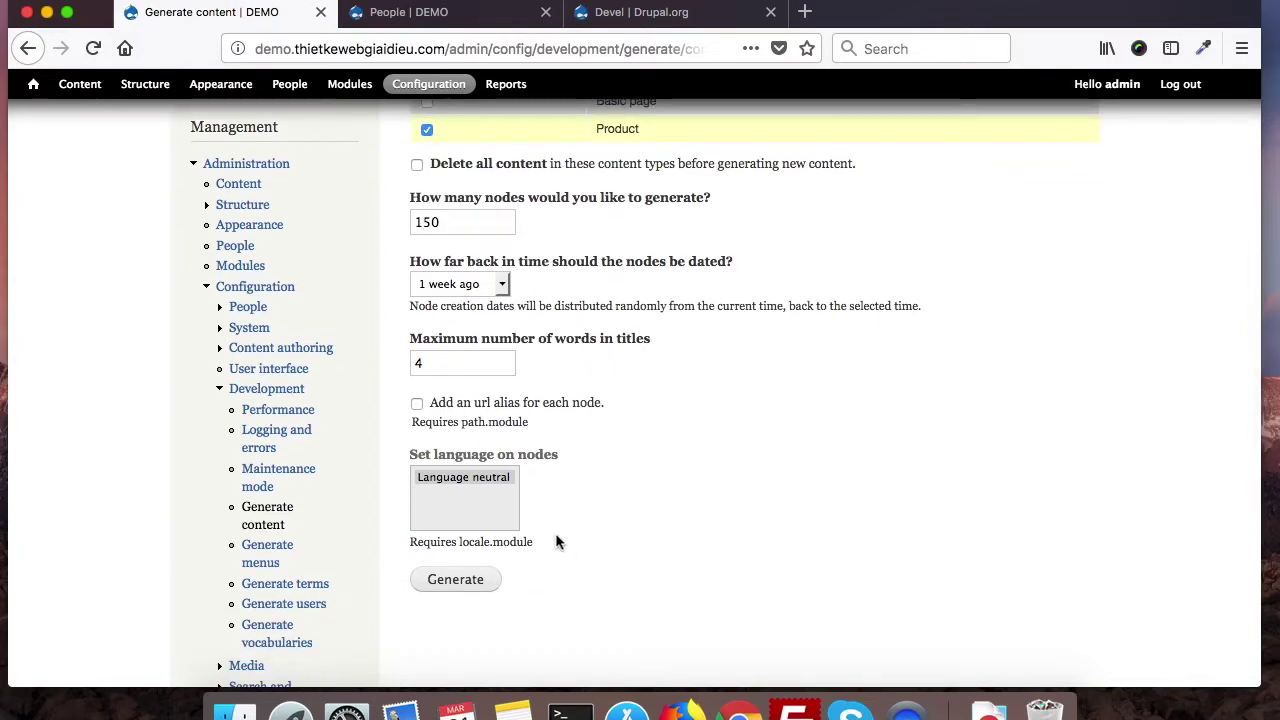
scroll(547, 550, "up", 4)
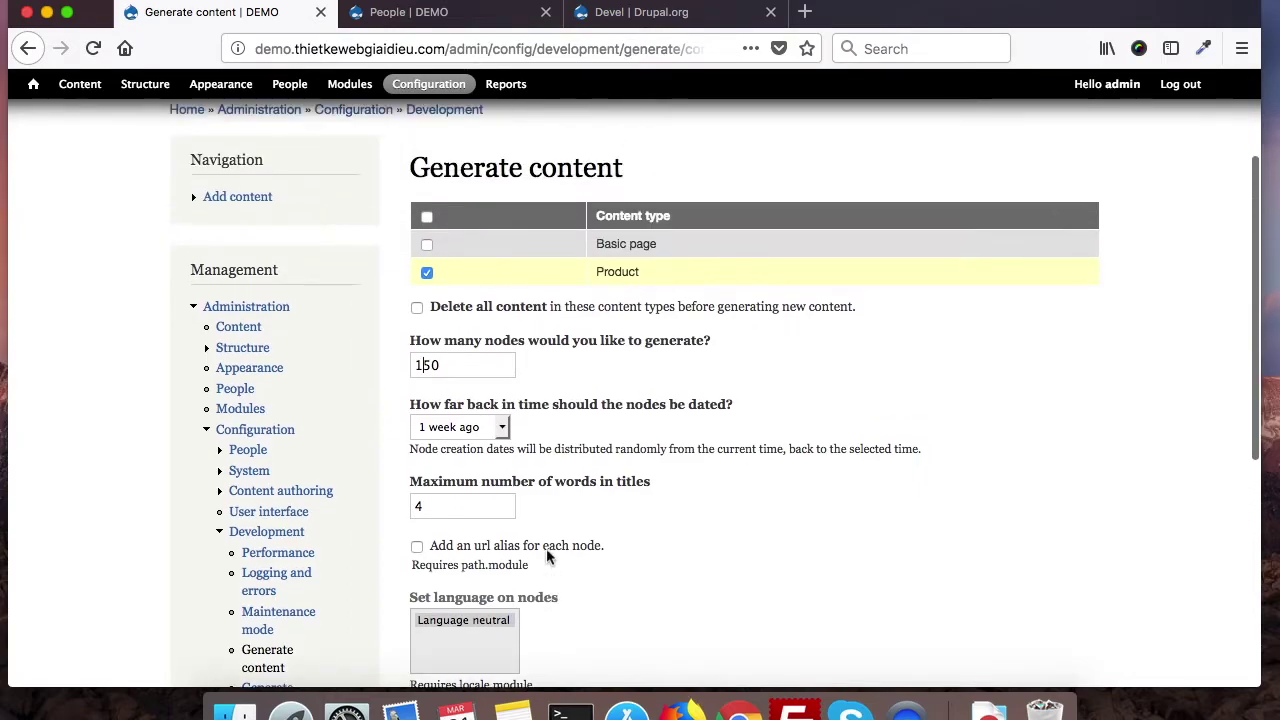
left_click(420, 376)
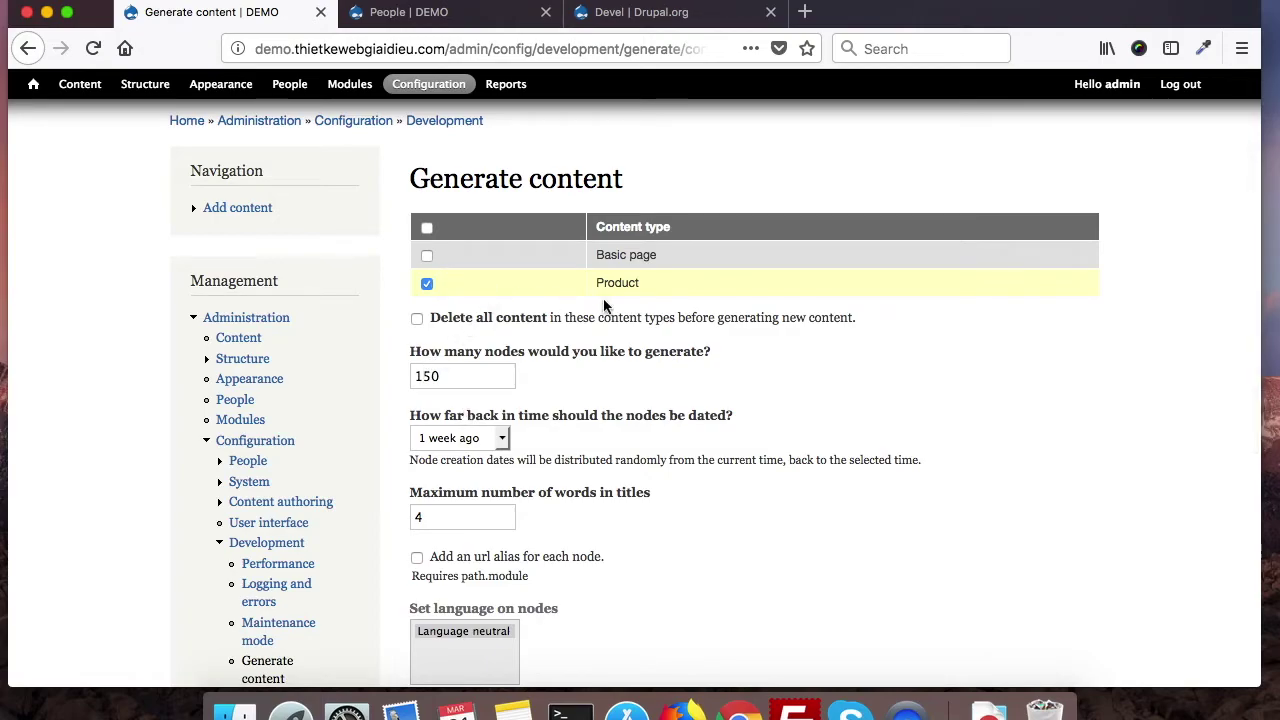
scroll(610, 535, "down", 1)
scroll(608, 523, "down", 3)
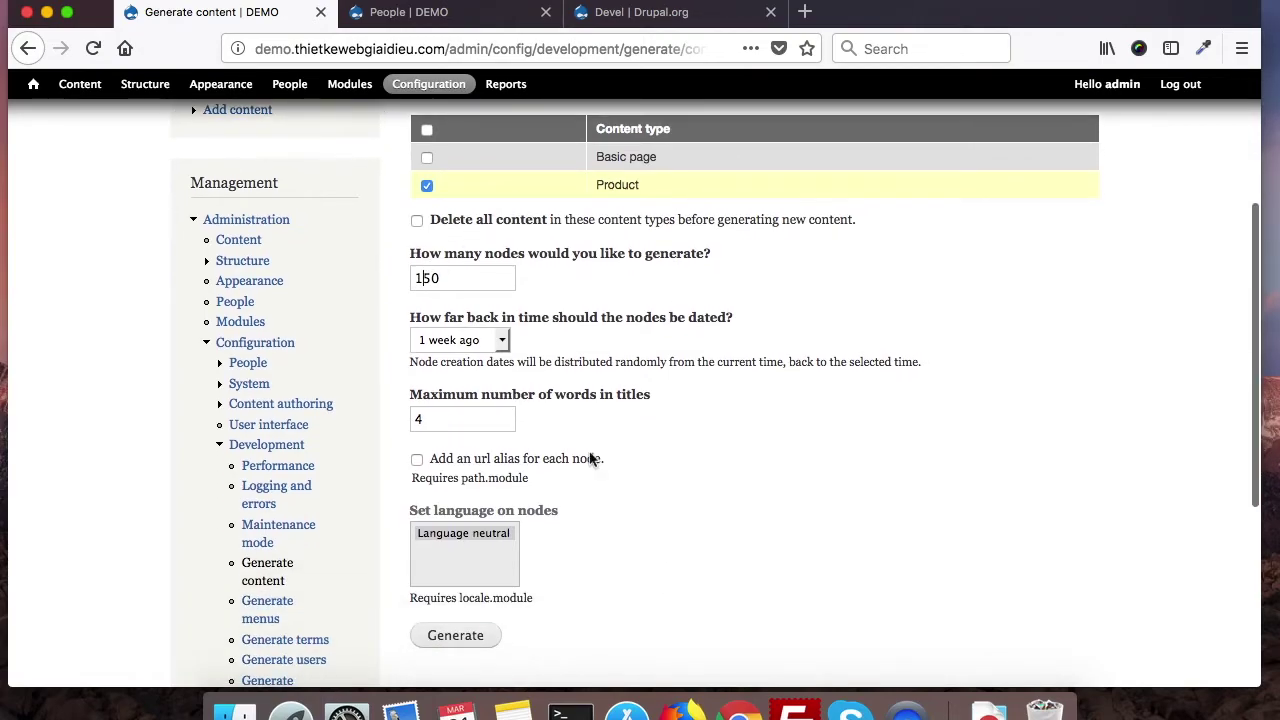
scroll(526, 541, "down", 1)
scroll(526, 541, "down", 1)
left_click(466, 628)
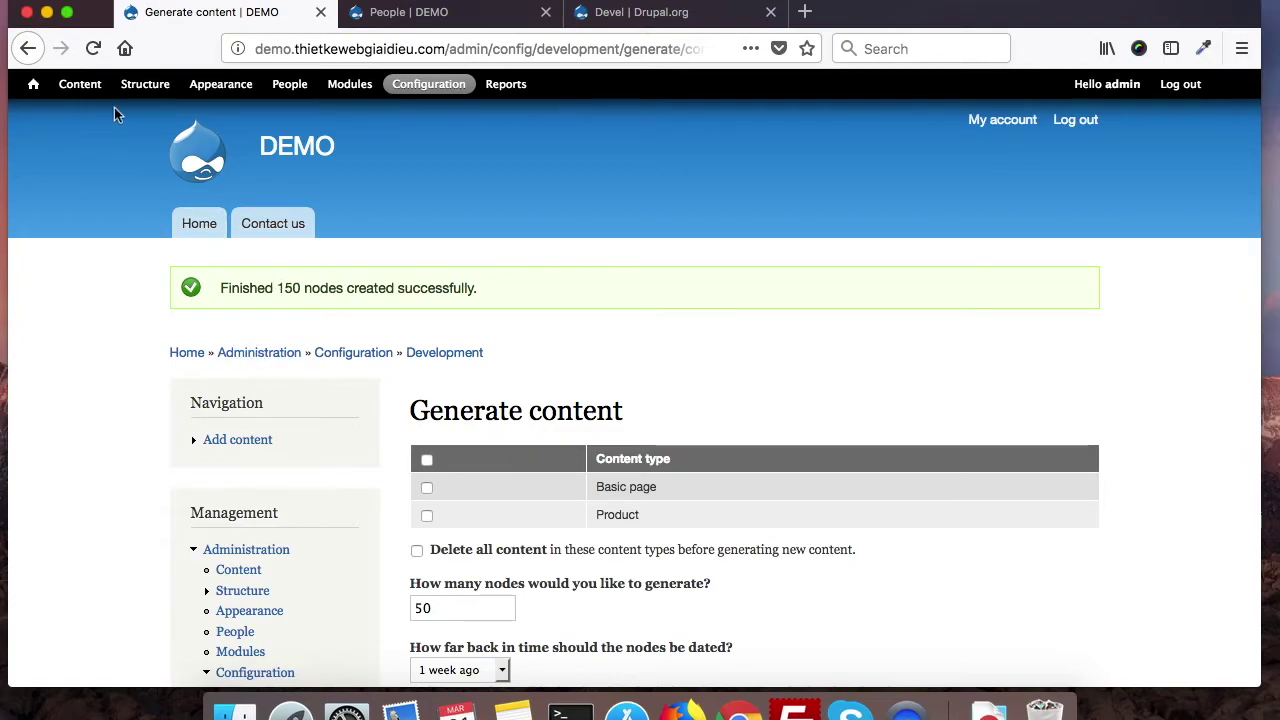
Step: Review the generated Product nodes in the Content list, then switch to the Devel project page
left_click(82, 88)
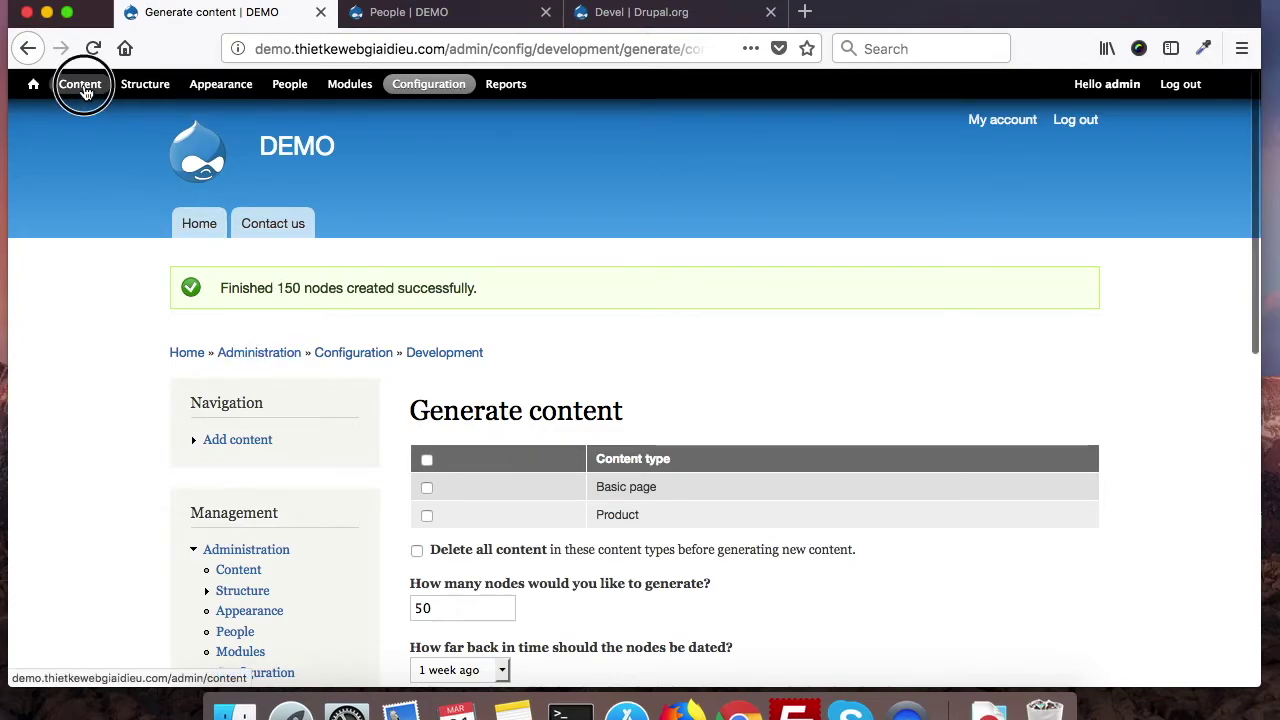
scroll(606, 453, "down", 5)
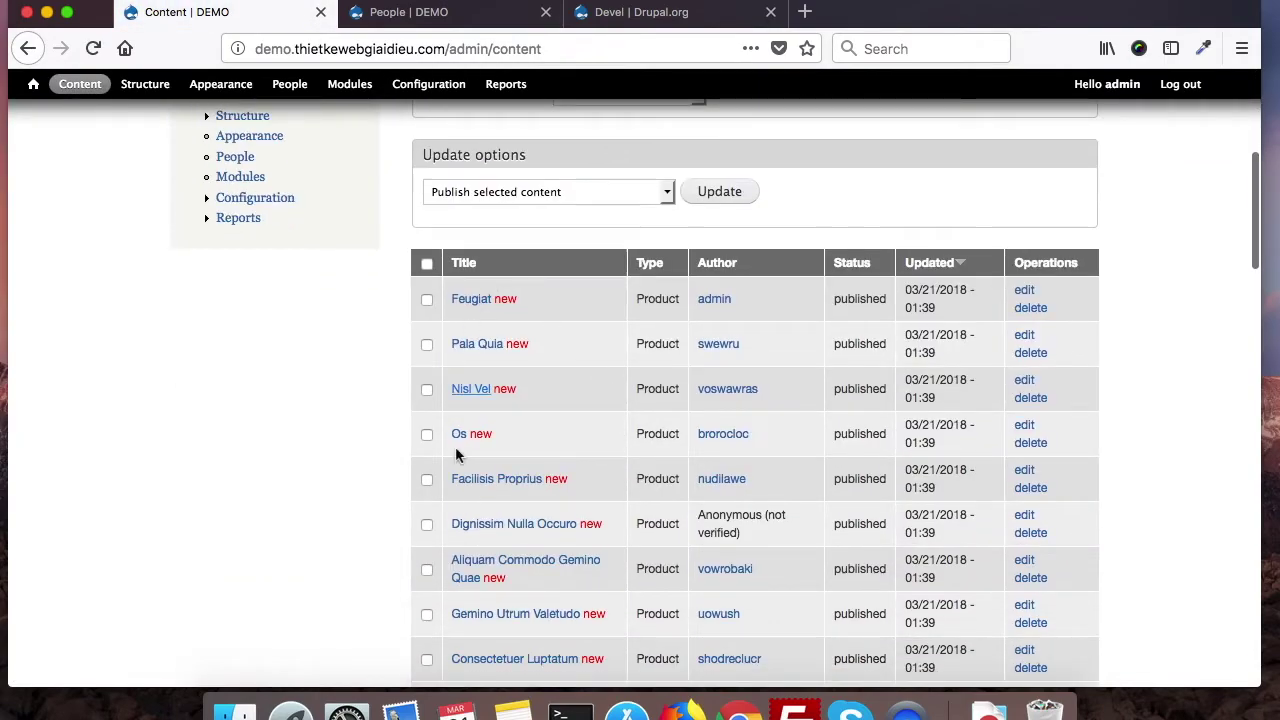
scroll(486, 491, "down", 2)
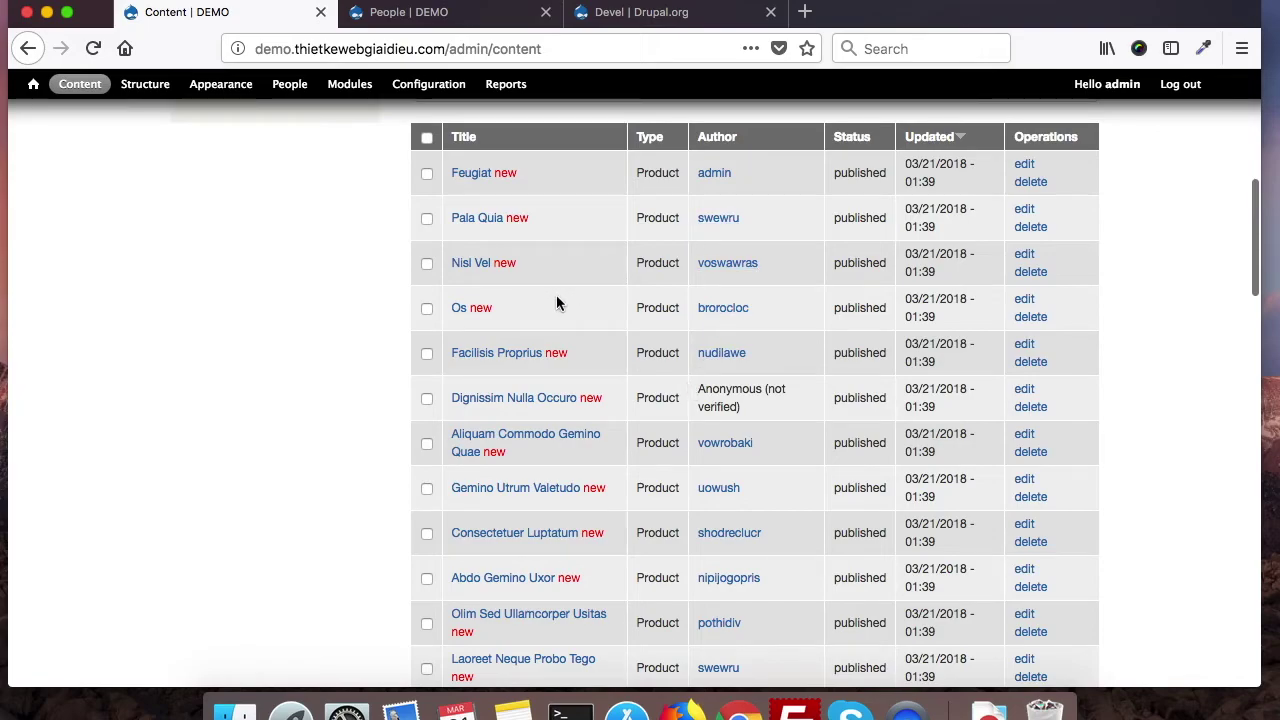
scroll(549, 481, "down", 3)
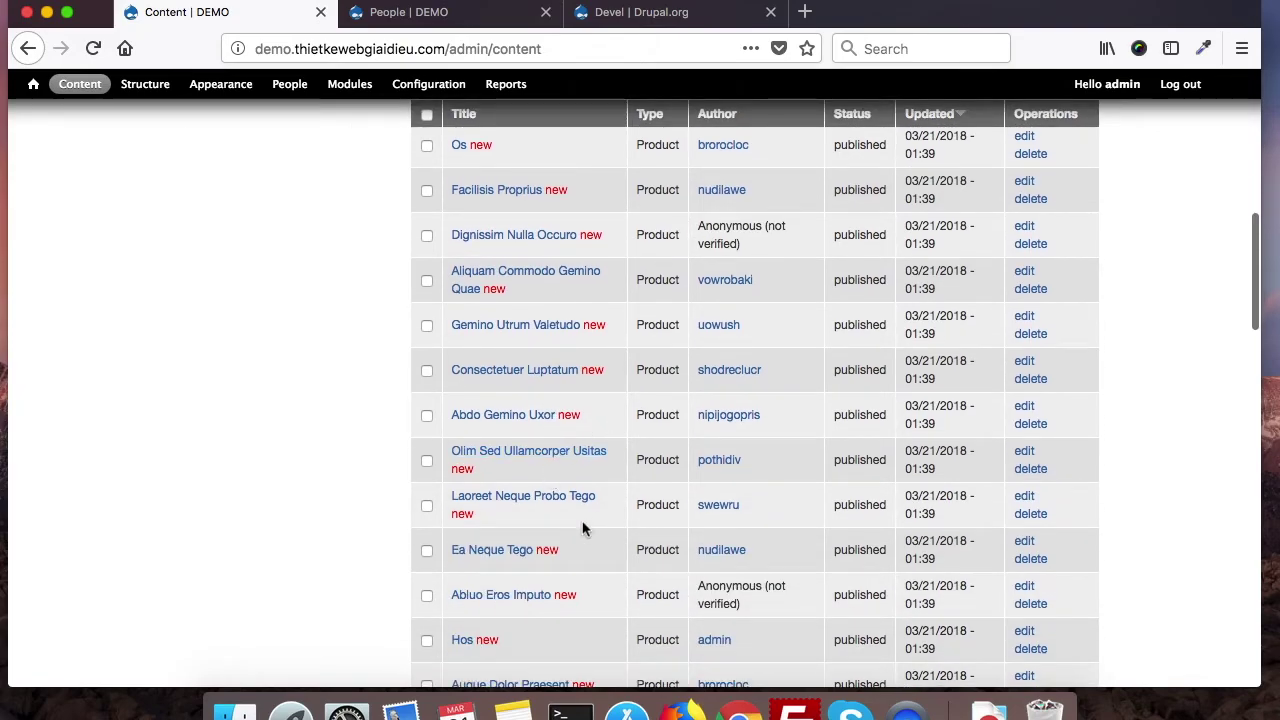
scroll(585, 529, "down", 2)
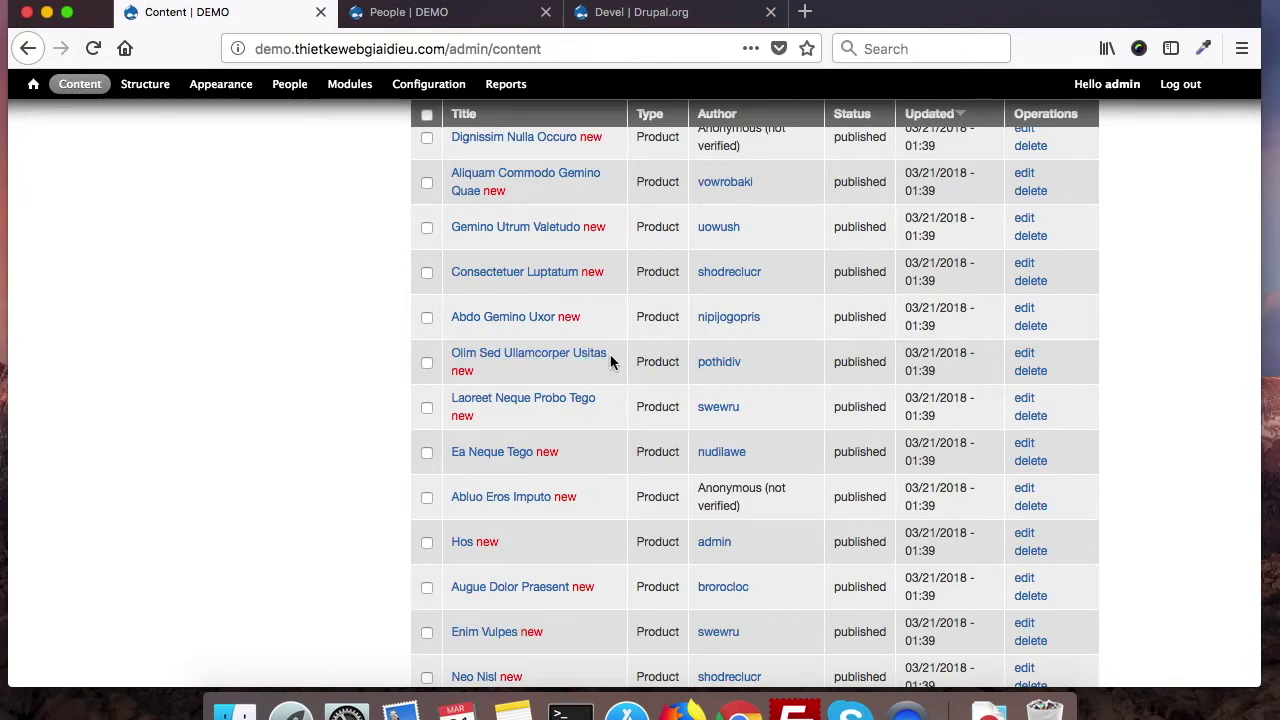
scroll(584, 510, "down", 5)
scroll(585, 517, "down", 4)
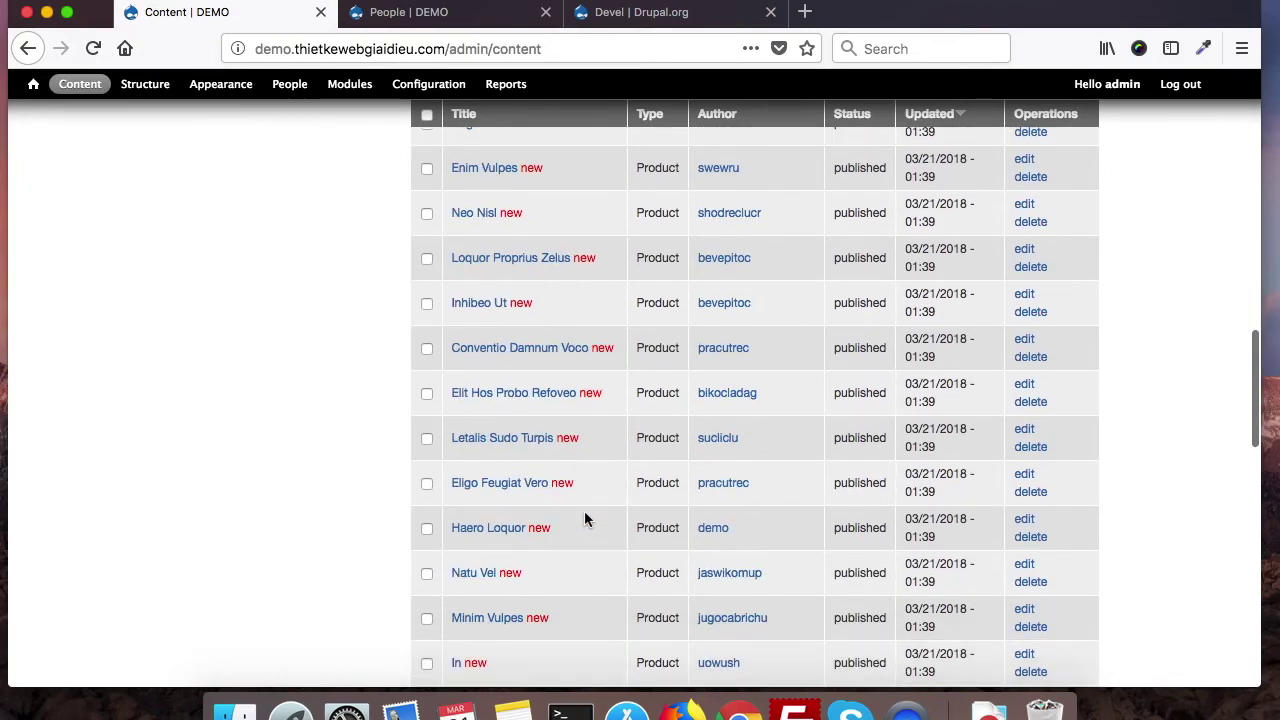
scroll(585, 517, "down", 5)
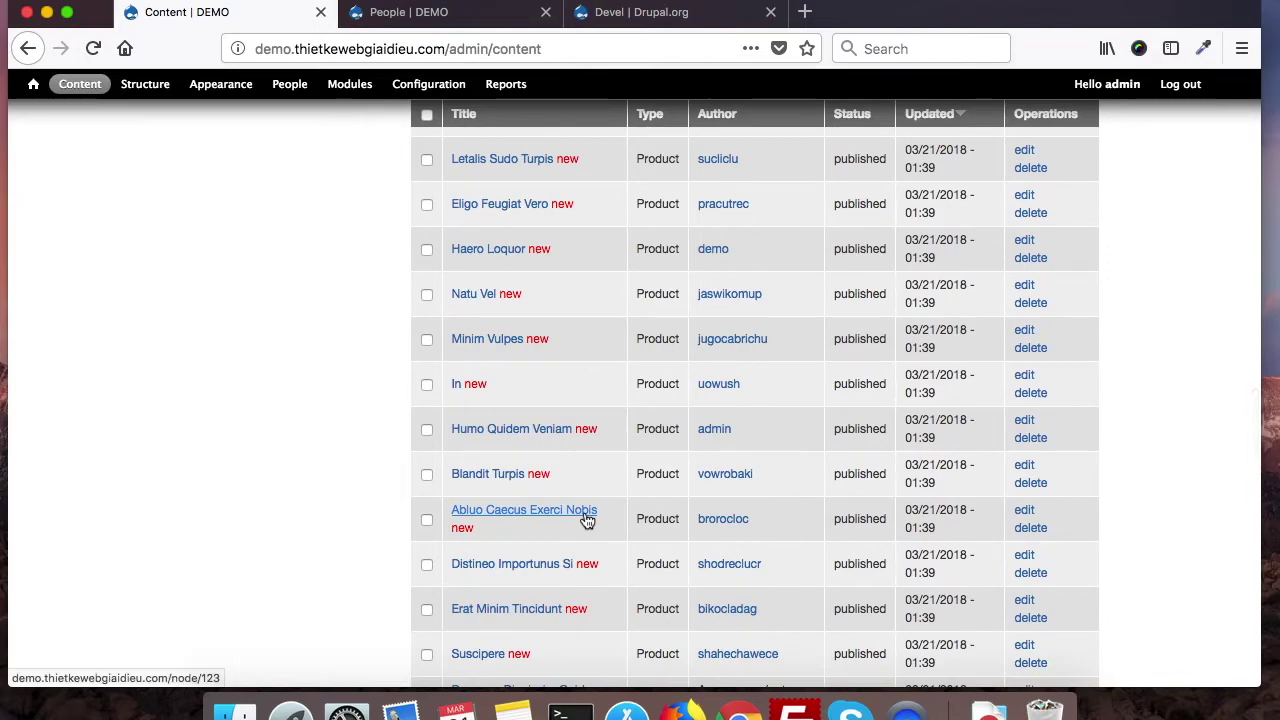
scroll(584, 511, "down", 5)
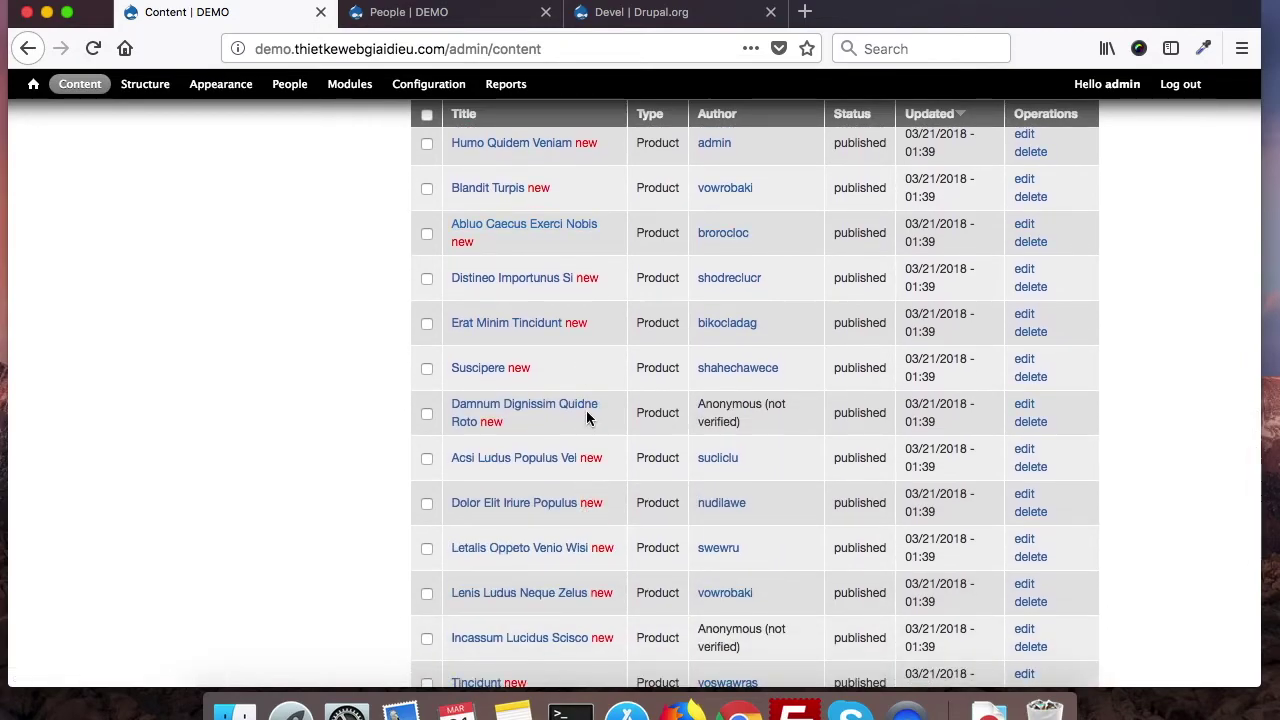
scroll(586, 418, "up", 15)
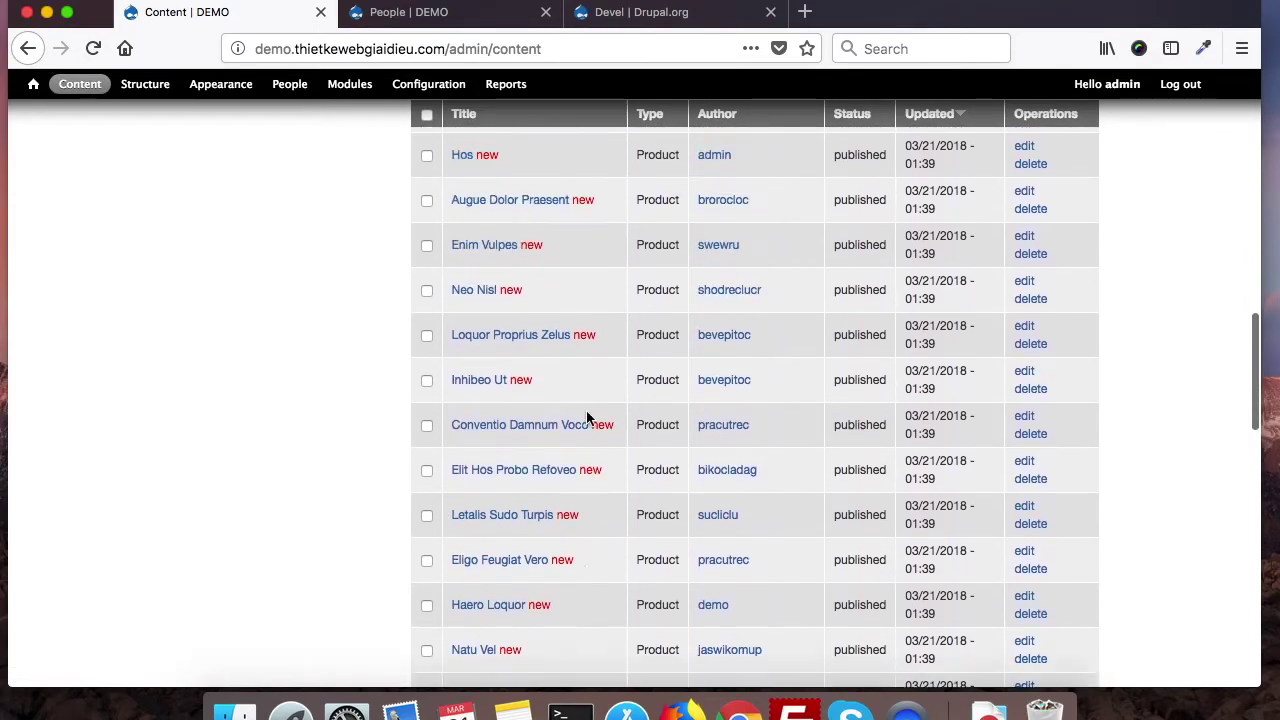
scroll(586, 418, "up", 10)
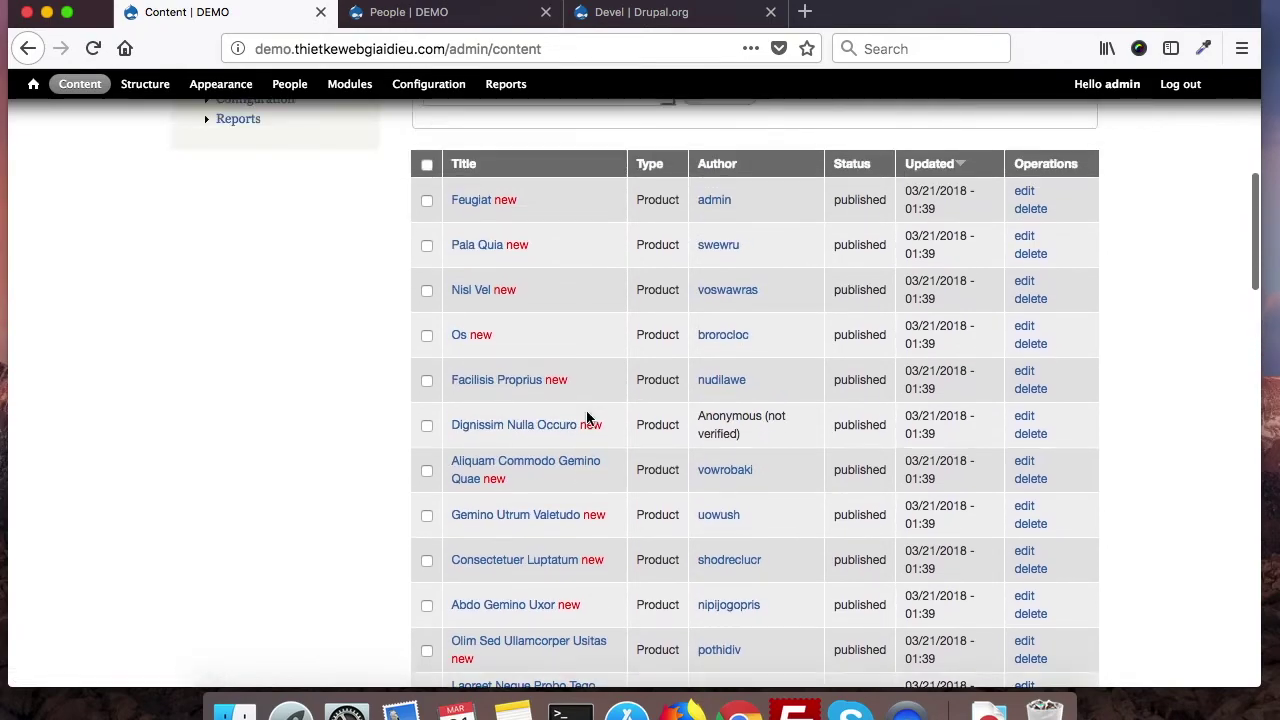
scroll(586, 418, "up", 4)
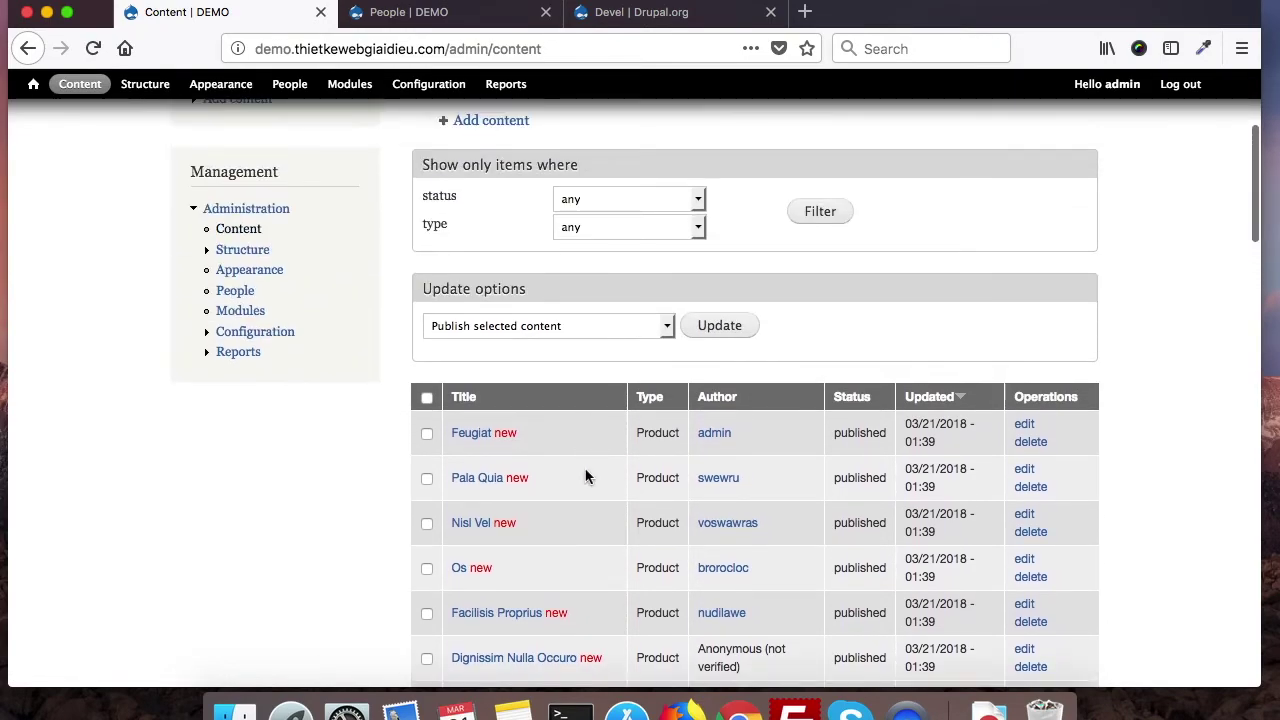
scroll(605, 568, "down", 2)
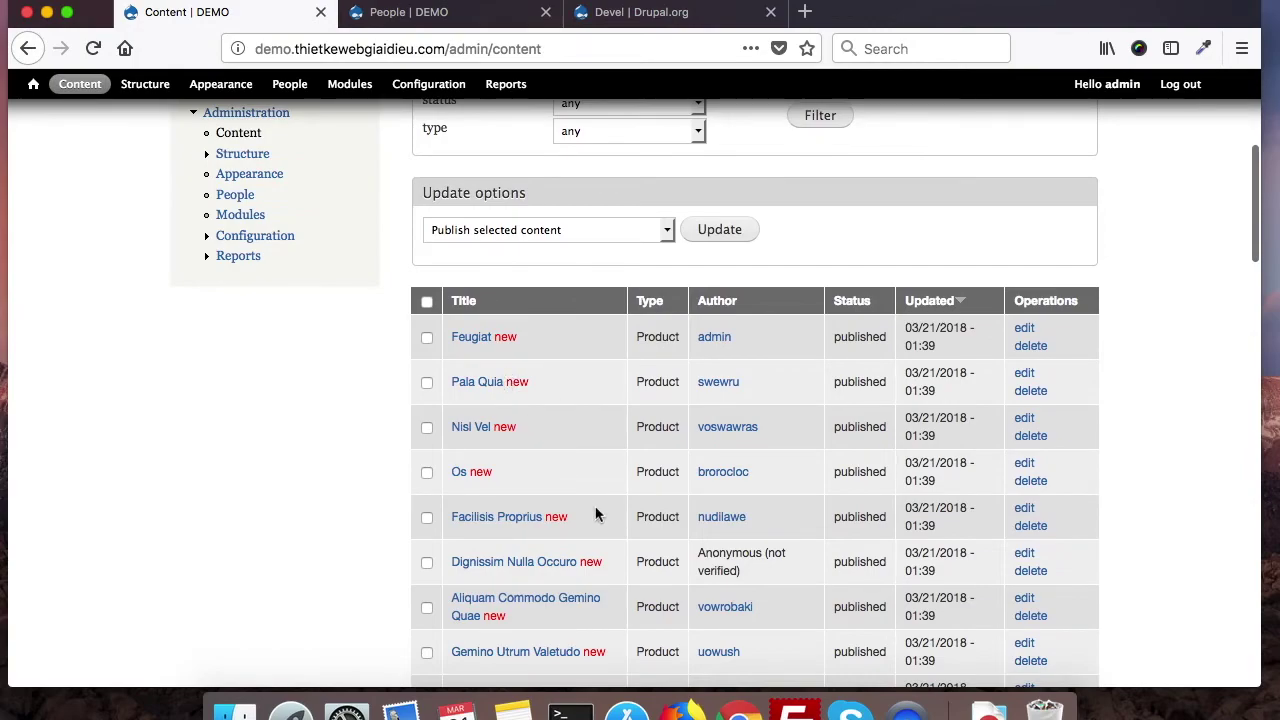
scroll(595, 514, "down", 7)
scroll(595, 514, "up", 7)
scroll(595, 514, "up", 8)
scroll(595, 514, "down", 6)
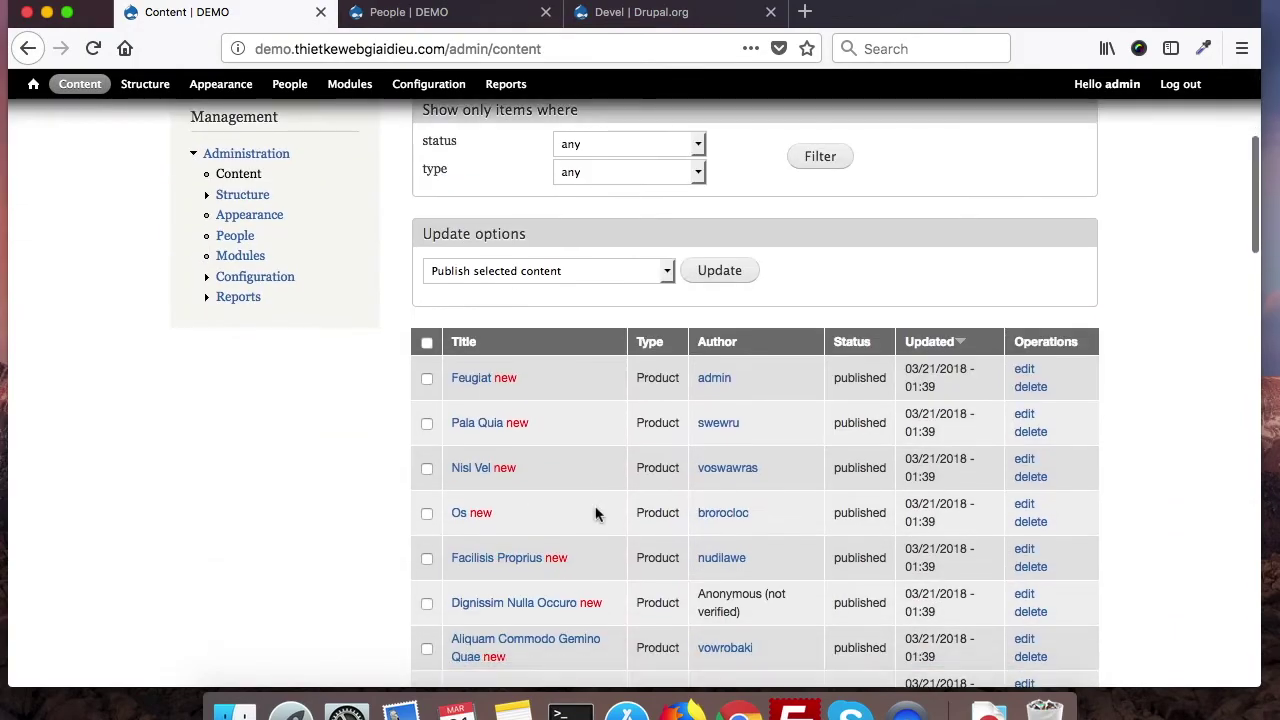
scroll(486, 490, "up", 6)
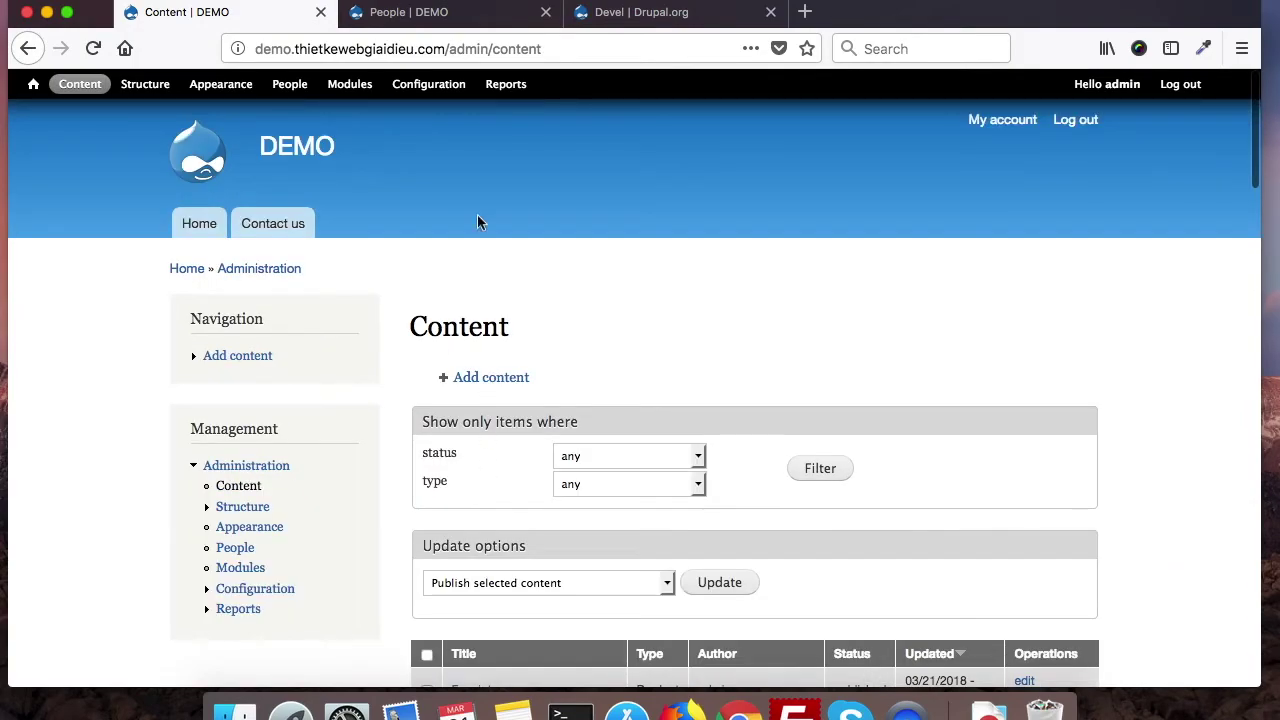
left_click(626, 16)
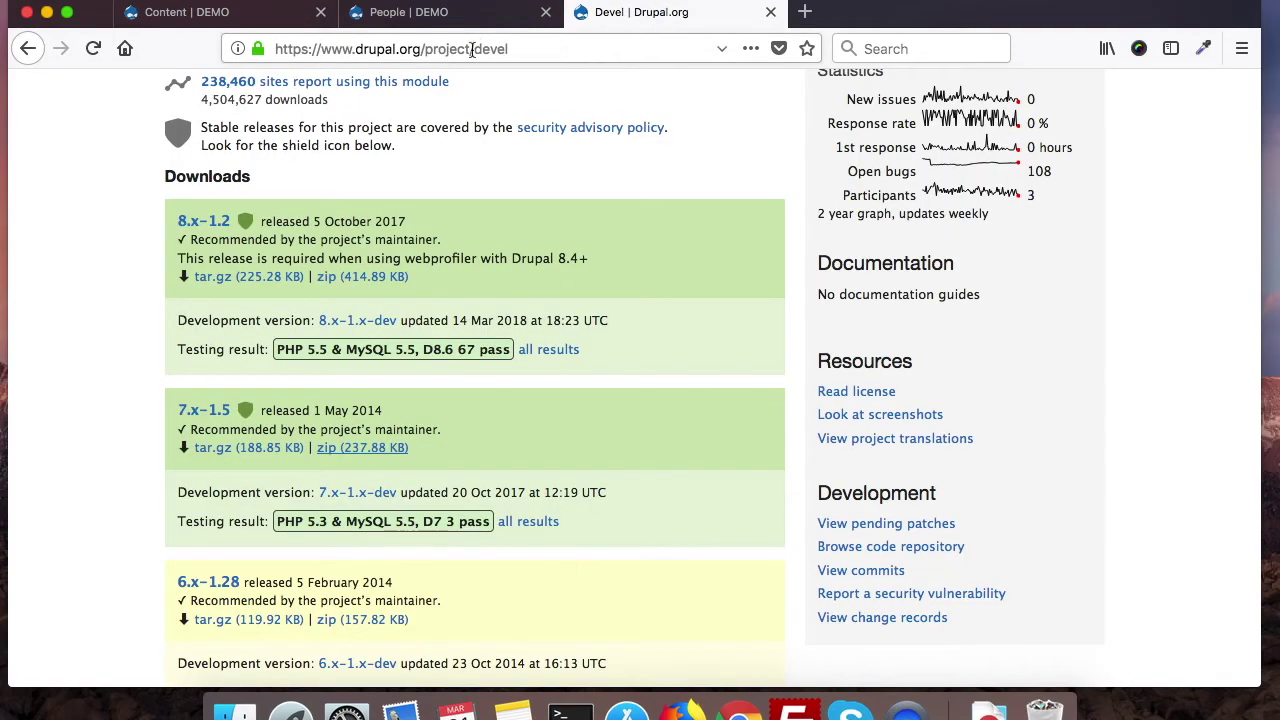
Step: Read the Devel project description on Drupal.org, then return to the DEMO site's Content list
scroll(643, 332, "up", 5)
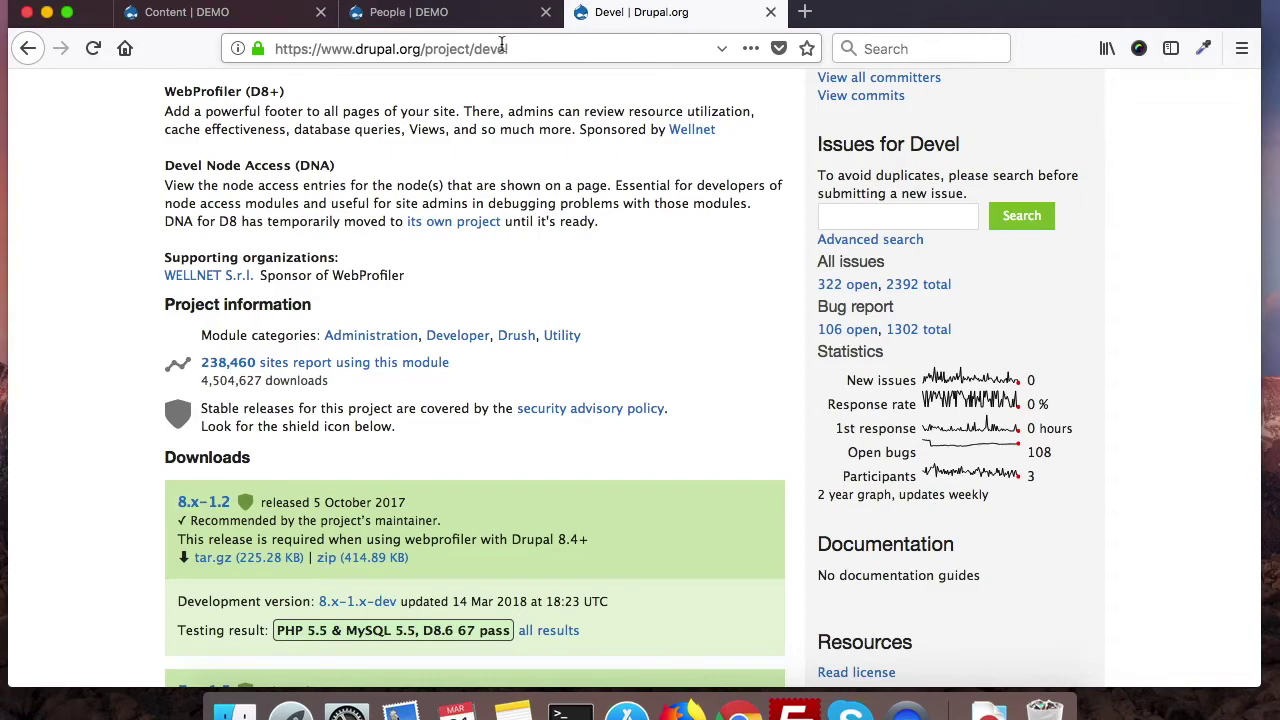
scroll(507, 300, "up", 5)
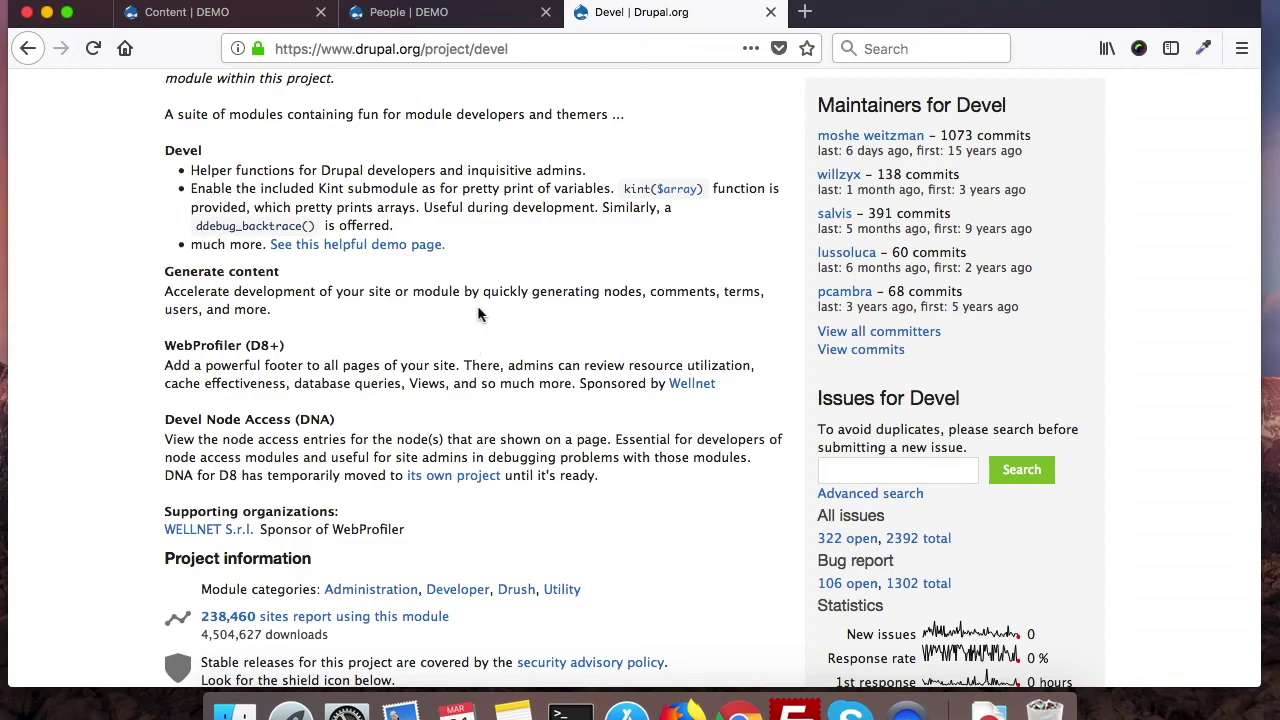
scroll(473, 286, "up", 1)
scroll(473, 286, "up", 5)
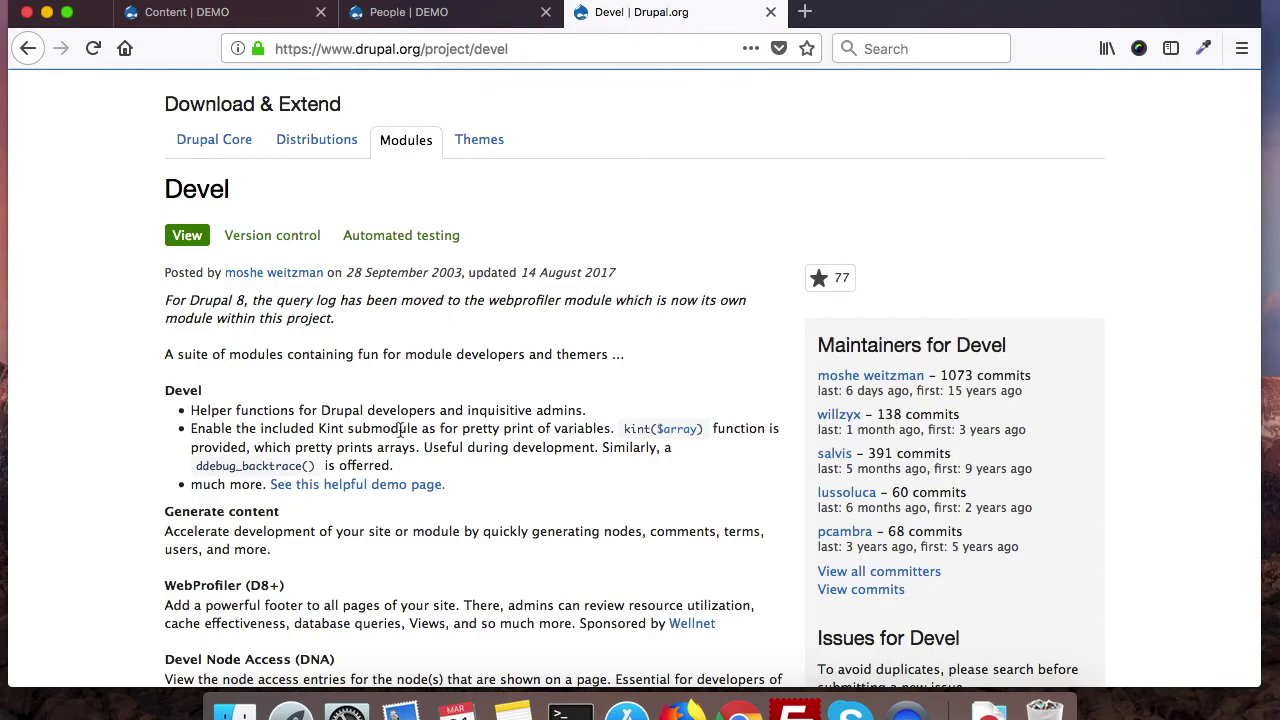
scroll(400, 428, "down", 4)
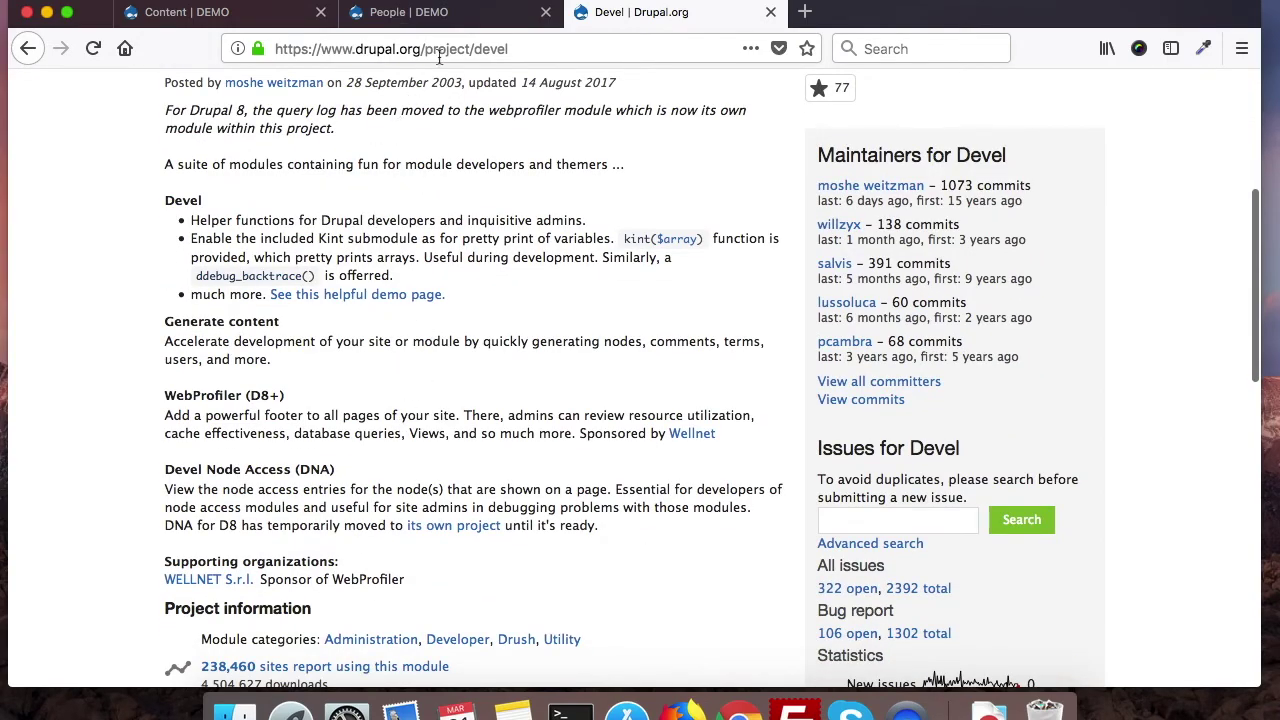
left_click(222, 16)
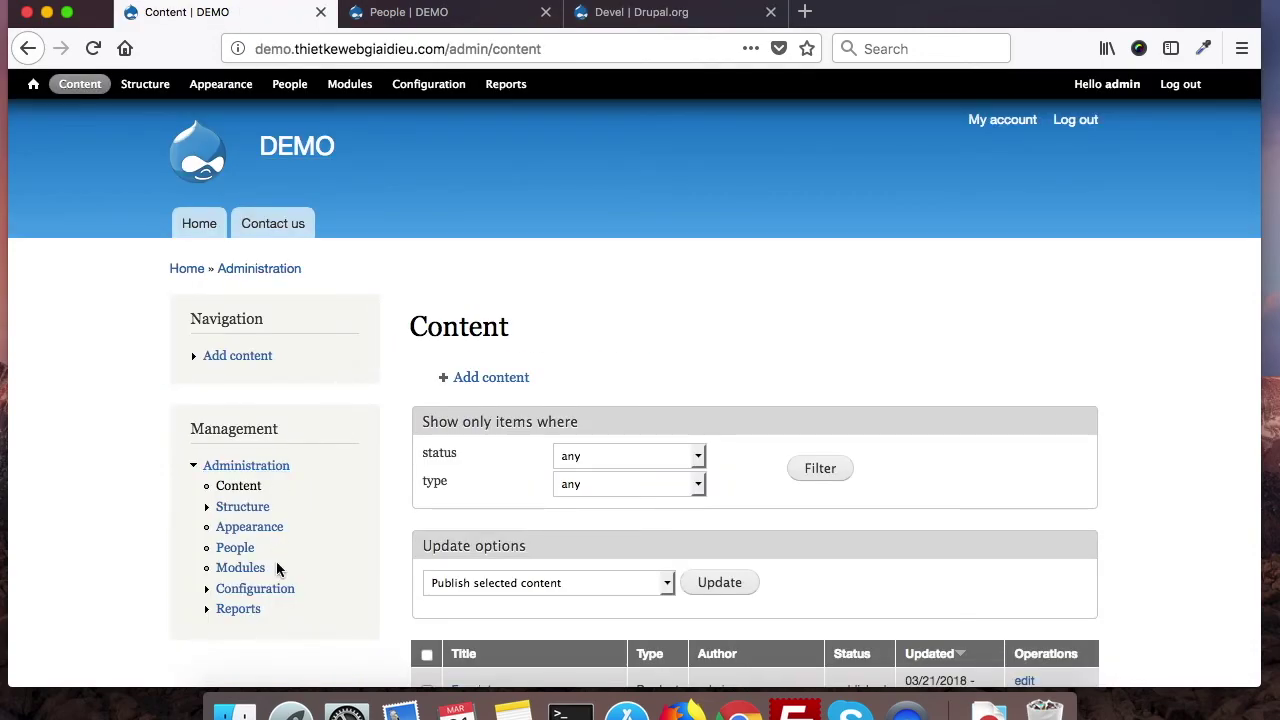
scroll(394, 577, "down", 8)
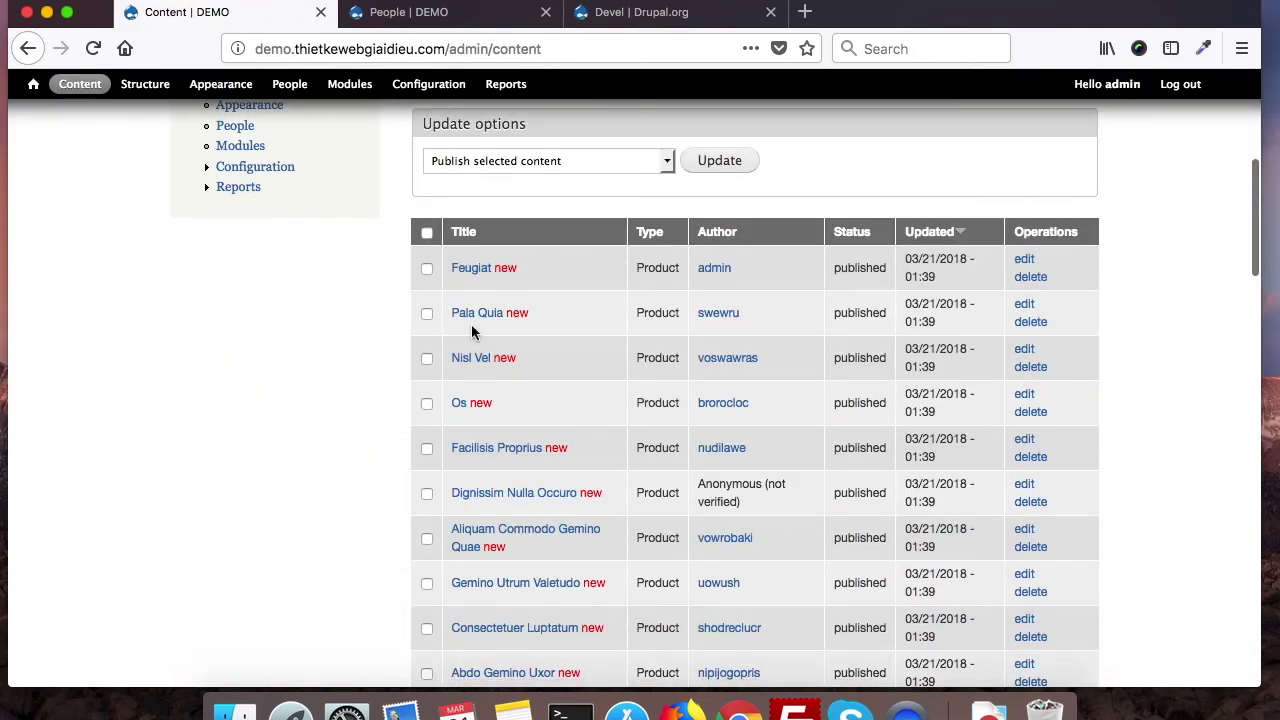